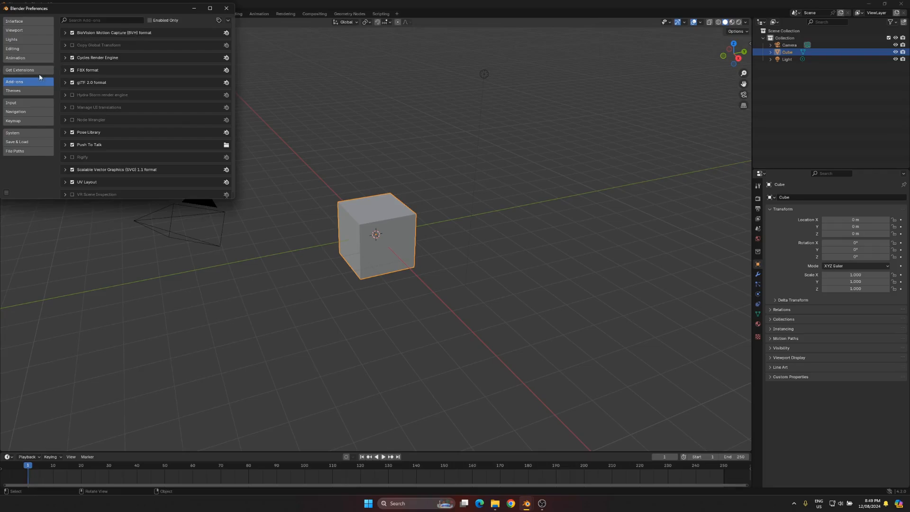
- Install and enable the Texture Remix add-on from the file TextureRemix1.0.zip on disk
click(228, 21)
click(193, 39)
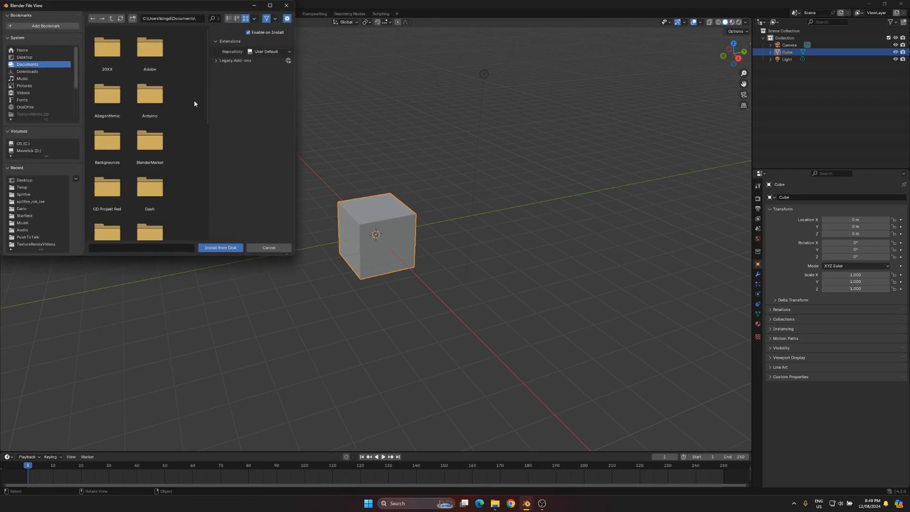
double_click(107, 190)
click(109, 59)
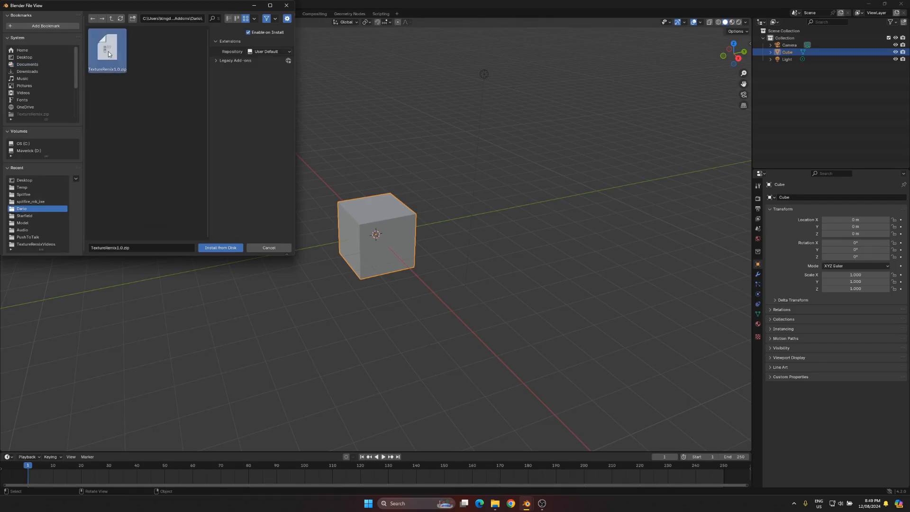
click(226, 247)
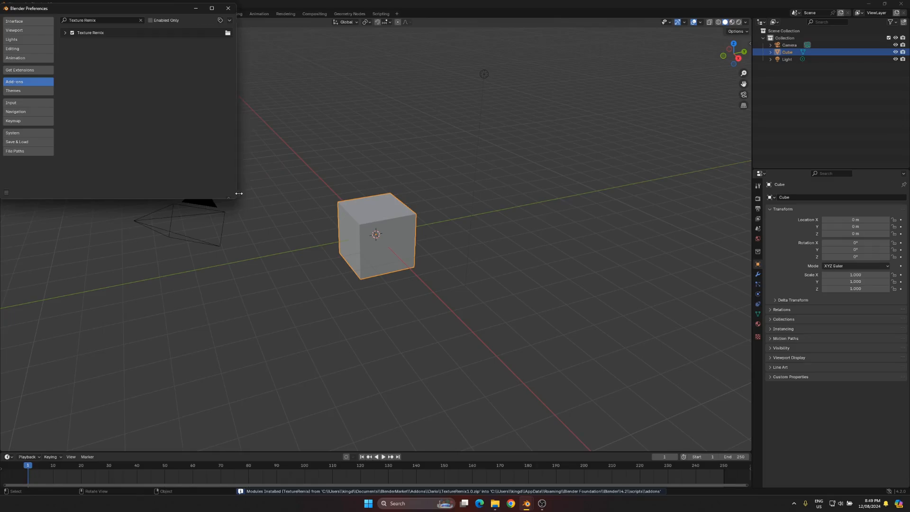
- Expand the Texture Remix add-on's details in the preferences and show its Remix tools in the 3D viewport's sidebar
drag(235, 193, 336, 193)
click(65, 33)
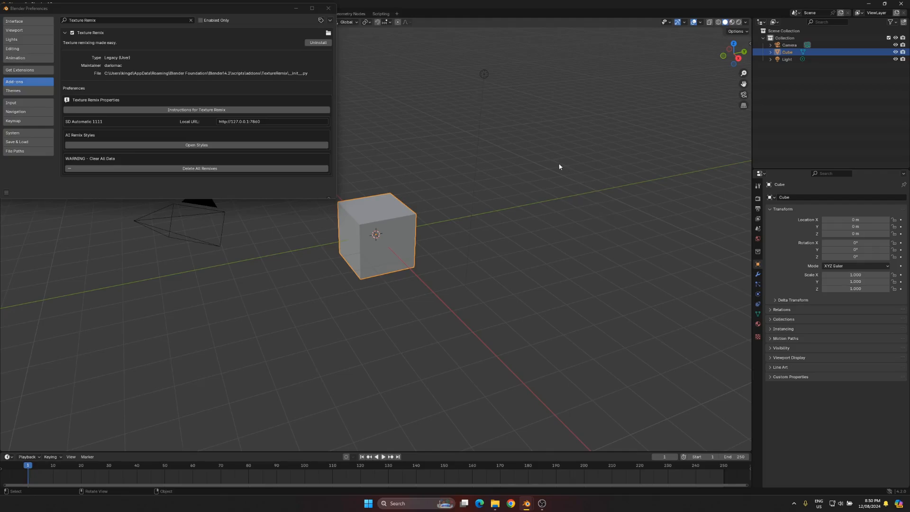
key(n)
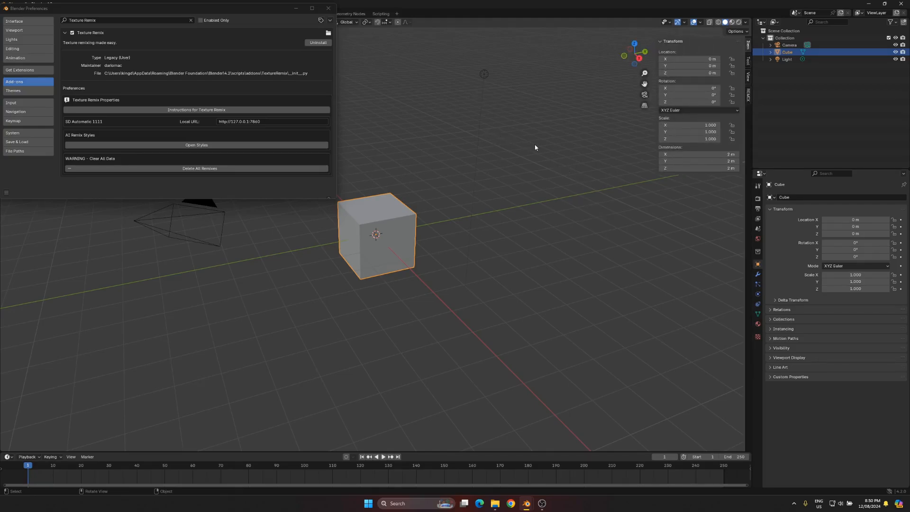
click(748, 93)
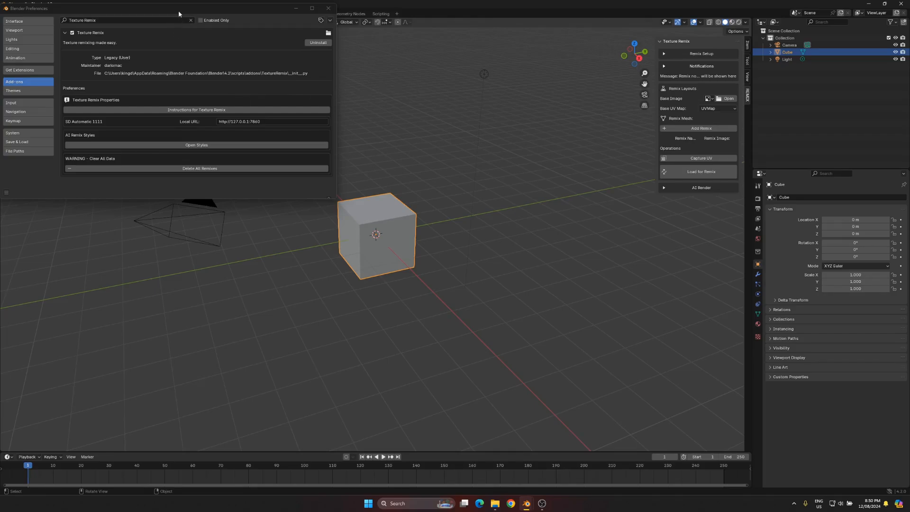
drag(179, 11, 218, 88)
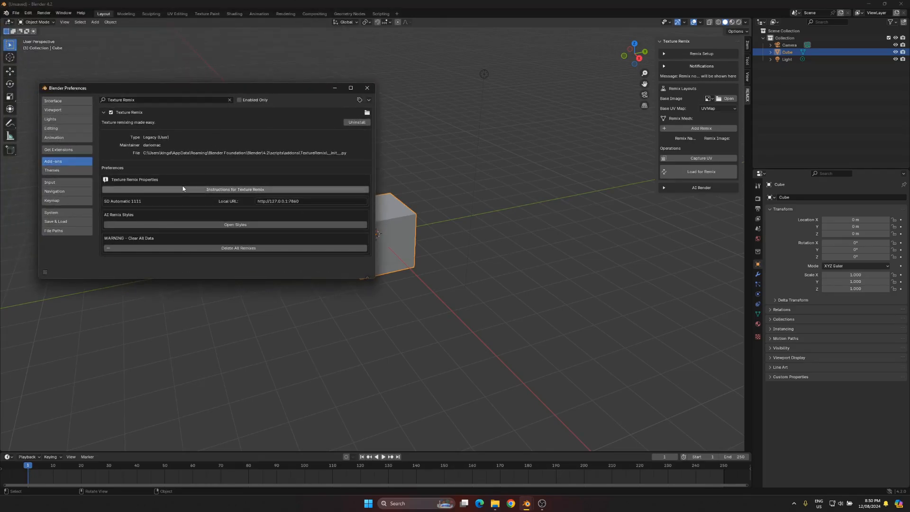
- Open the Texture Remix instructions PDF, view its first page with the overview and installation notes, and close it
click(201, 190)
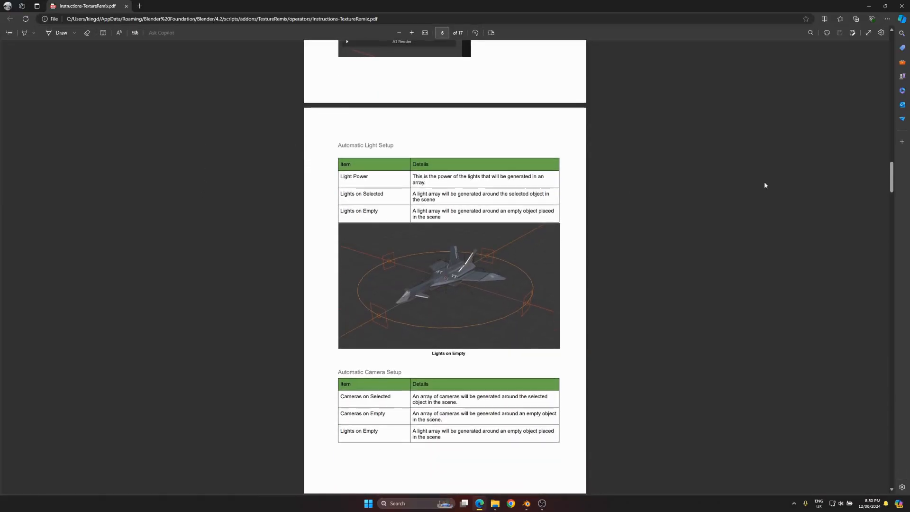
drag(891, 173, 890, 47)
scroll(589, 225, down, 1)
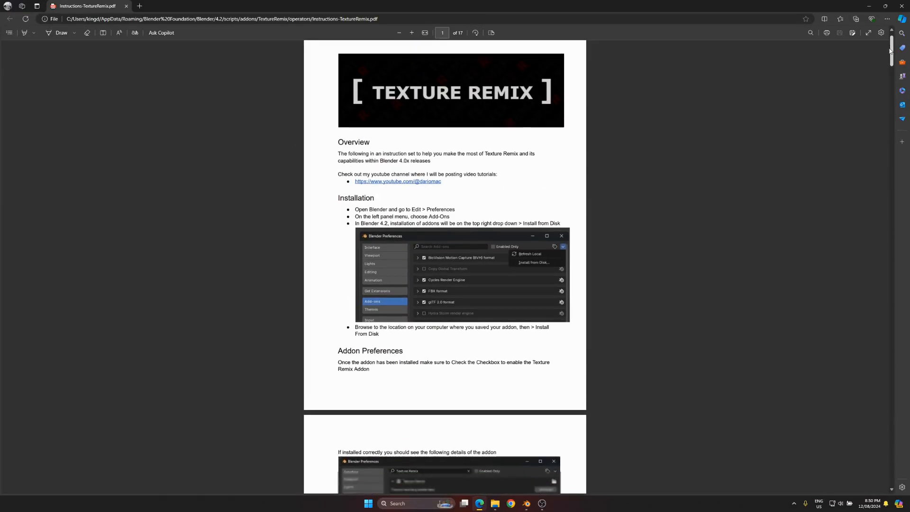
click(901, 5)
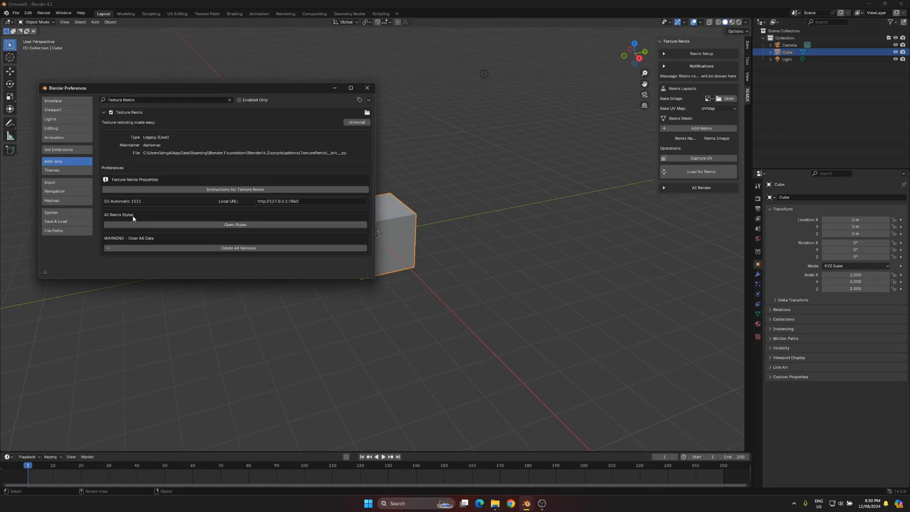
- Open the add-on's AI remix styles file, examine its positive and negative style prompts, and close it and the preferences
click(217, 226)
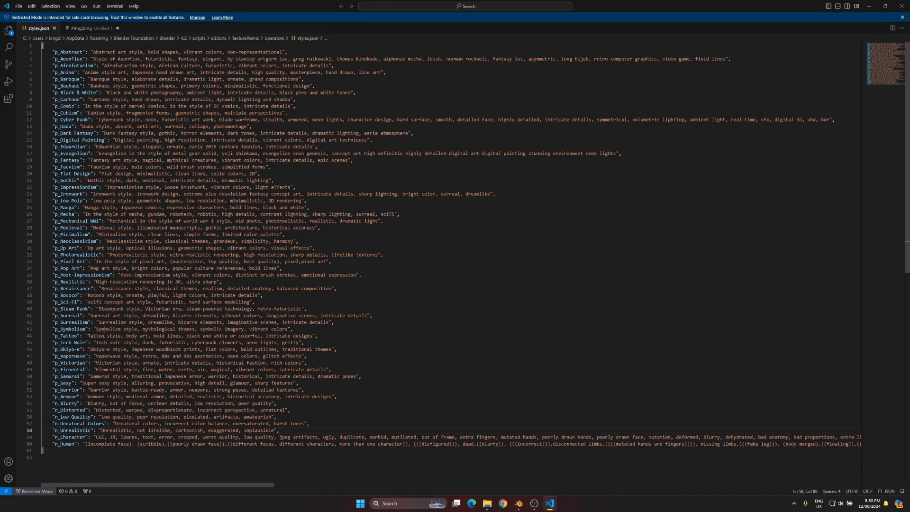
drag(279, 432, 50, 431)
click(131, 416)
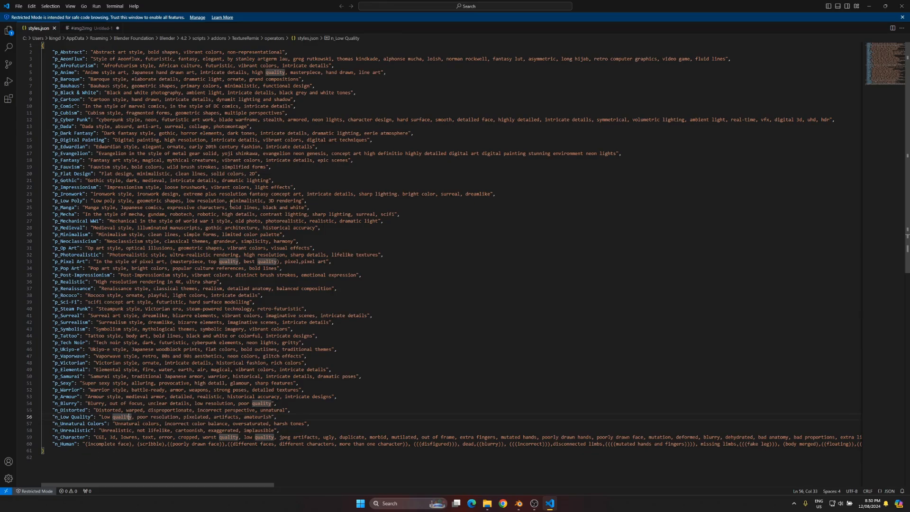
click(903, 6)
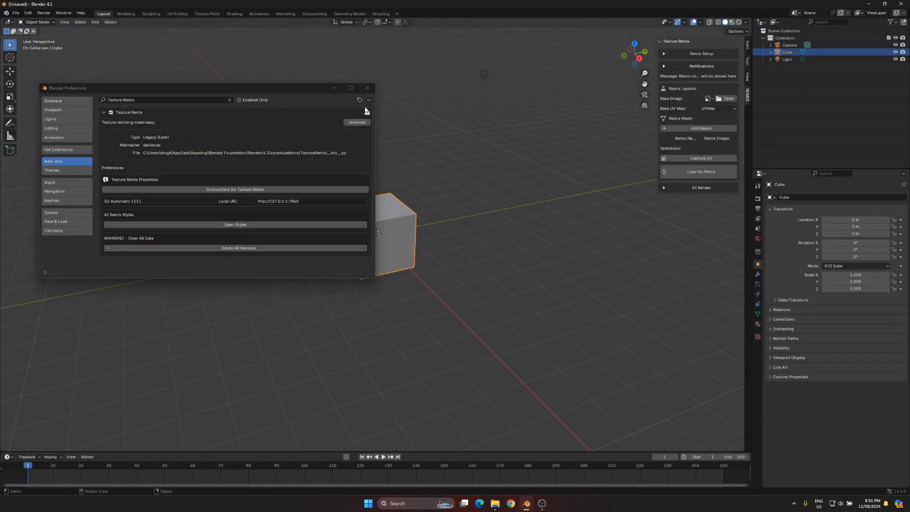
click(367, 87)
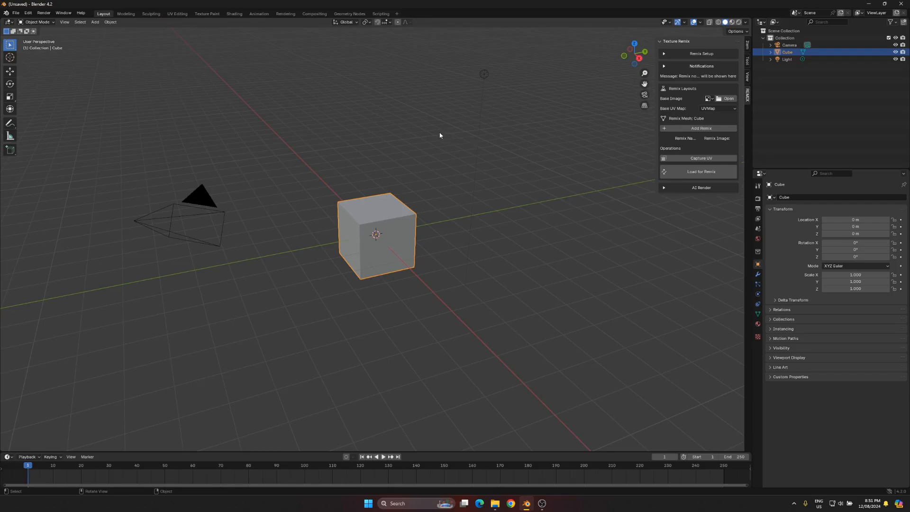
- Save the scene as Spitfire.blend in the Spitfire folder, overwriting the existing file
middle_drag(362, 135, 343, 134)
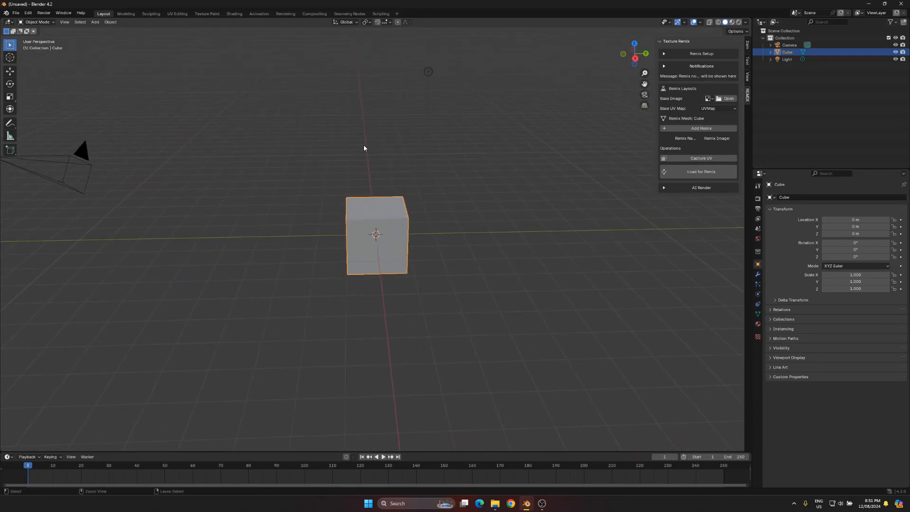
key(ctrl+s)
click(414, 166)
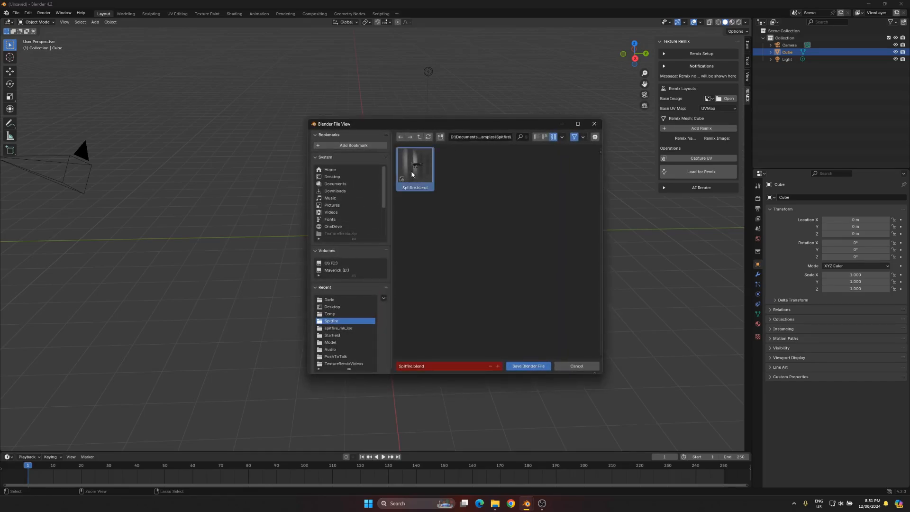
click(516, 367)
- Delete all the default objects from the scene: the camera, cube and light
middle_drag(300, 163, 351, 151)
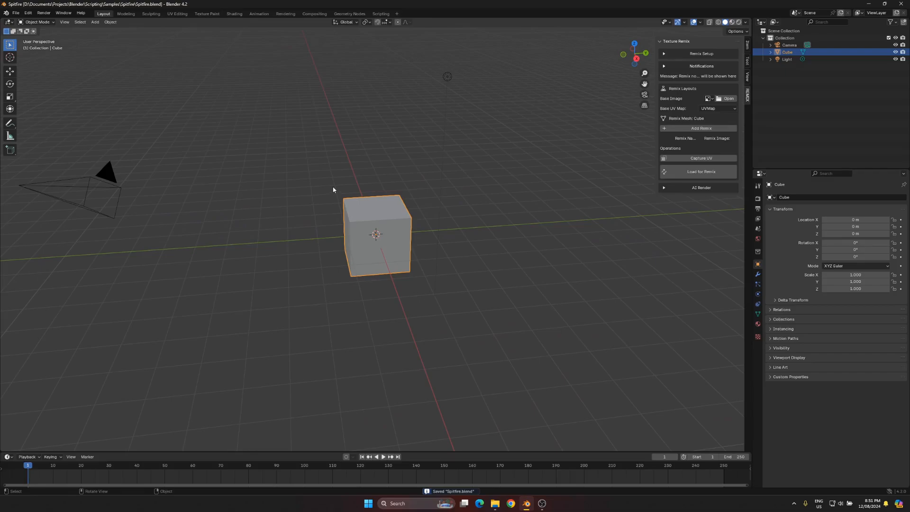
key(a)
key(x)
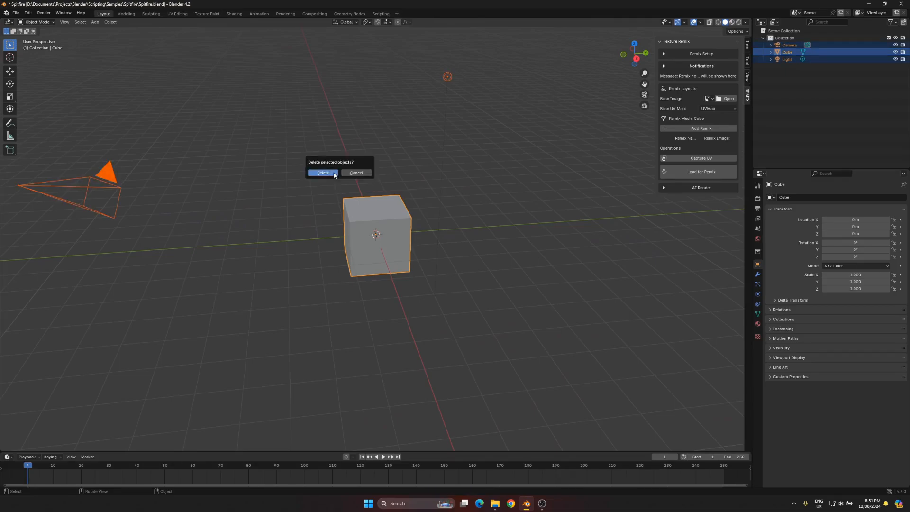
click(332, 172)
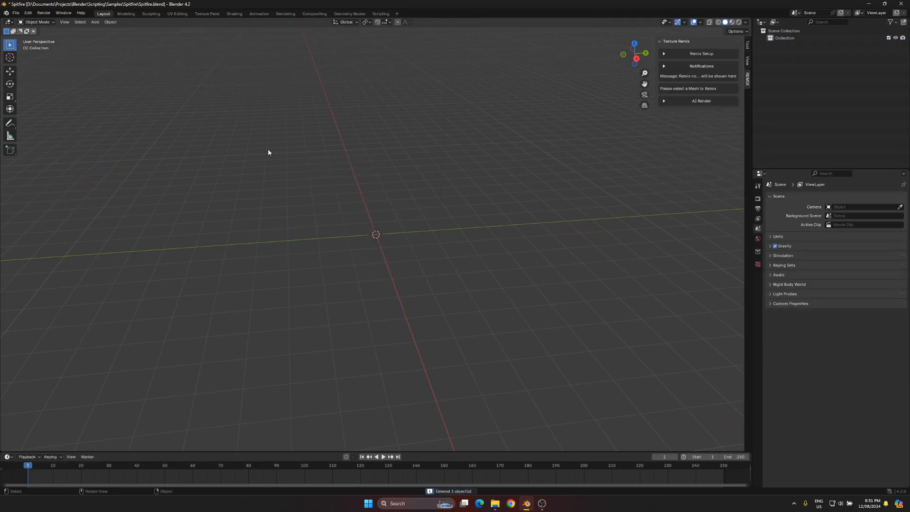
- Import the Spitfire aircraft model as glTF 2.0 from its recently used model folder
click(16, 13)
mouse_move(33, 113)
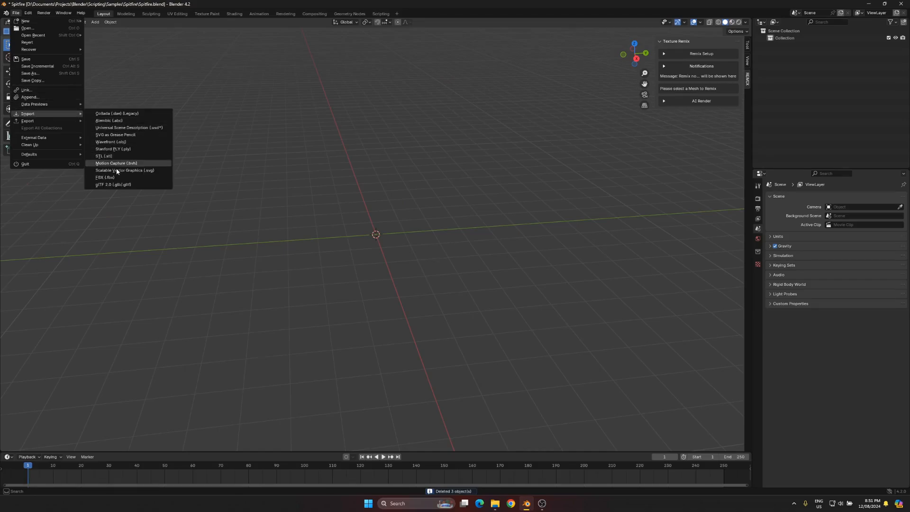
click(138, 185)
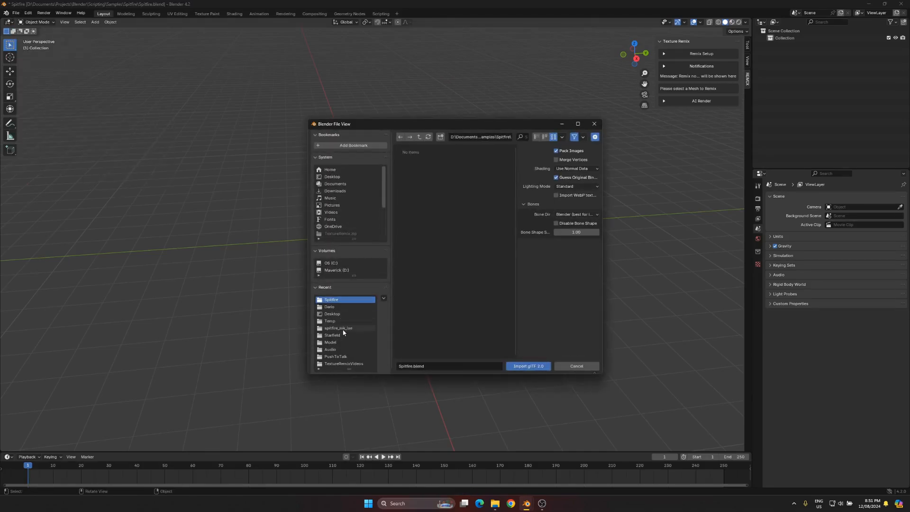
click(343, 329)
click(457, 168)
click(530, 366)
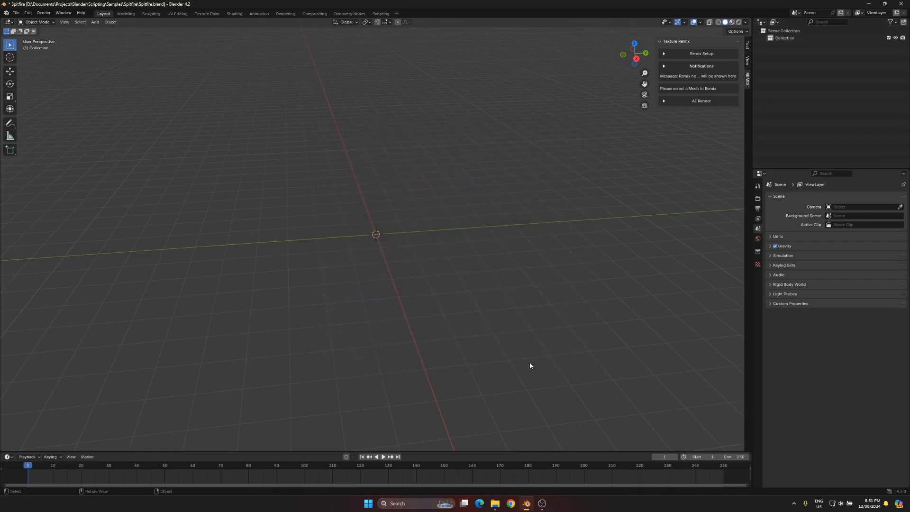
- Scale the imported Spitfire model down uniformly to about half its imported size
key(s)
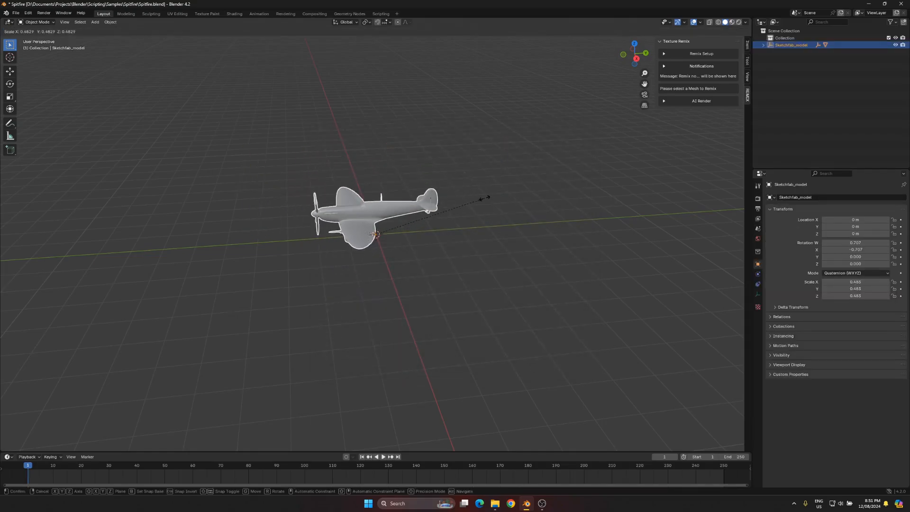
click(485, 199)
scroll(383, 187, up, 5)
middle_drag(397, 186, 308, 200)
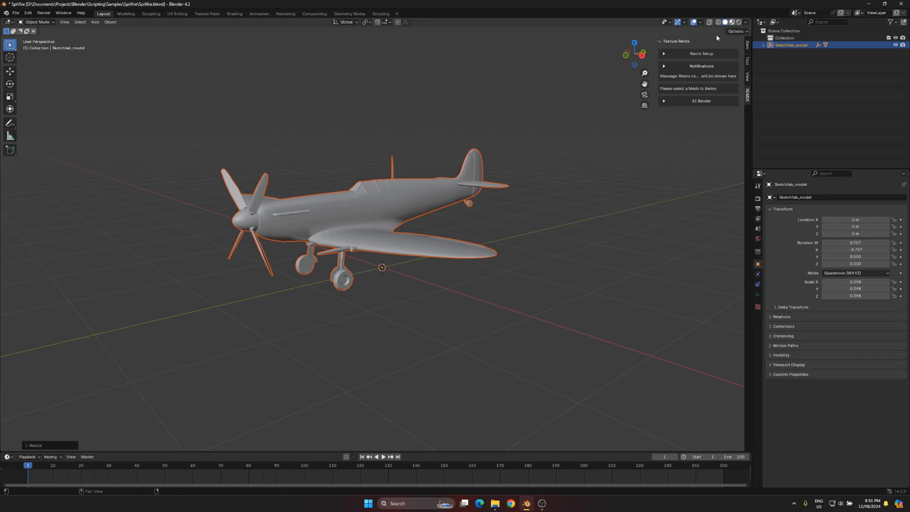
- Show the Spitfire with its textures in Material Preview shading and select the aircraft mesh for remixing
scroll(412, 158, down, 2)
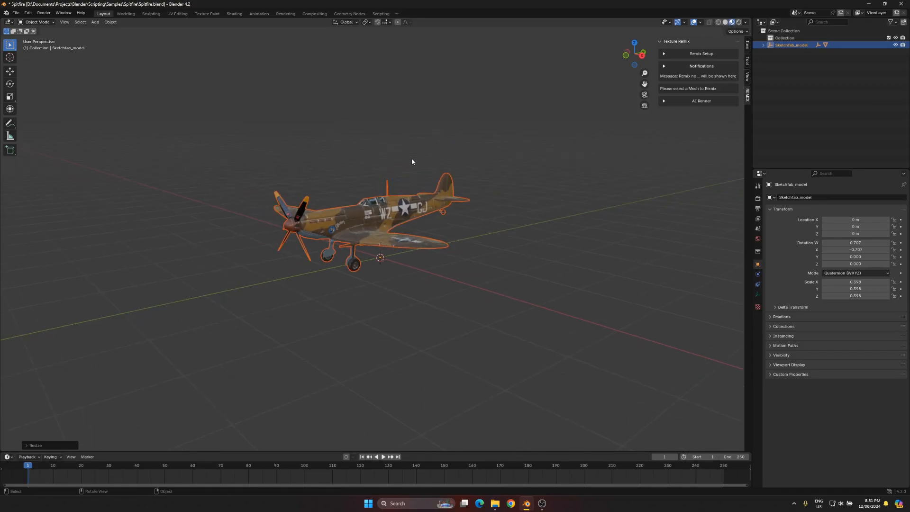
middle_drag(411, 159, 426, 179)
scroll(414, 207, up, 3)
scroll(414, 207, up, 2)
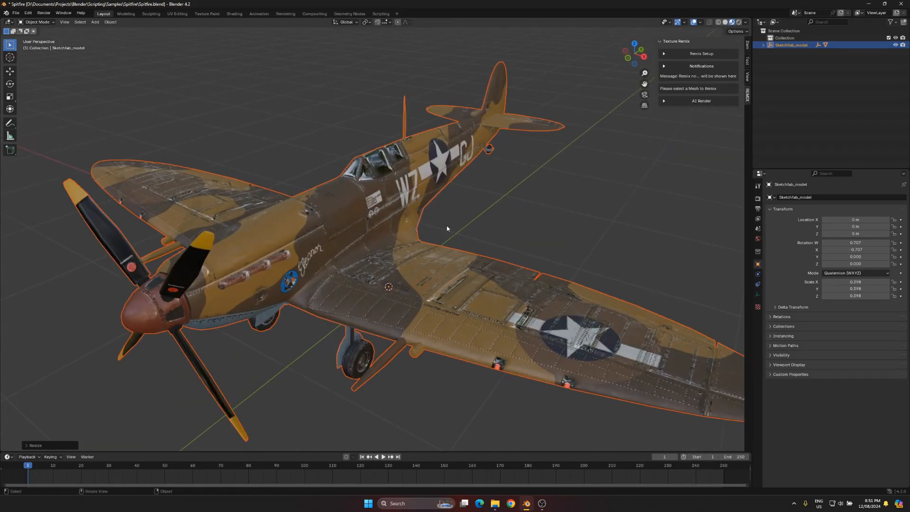
scroll(491, 275, down, 3)
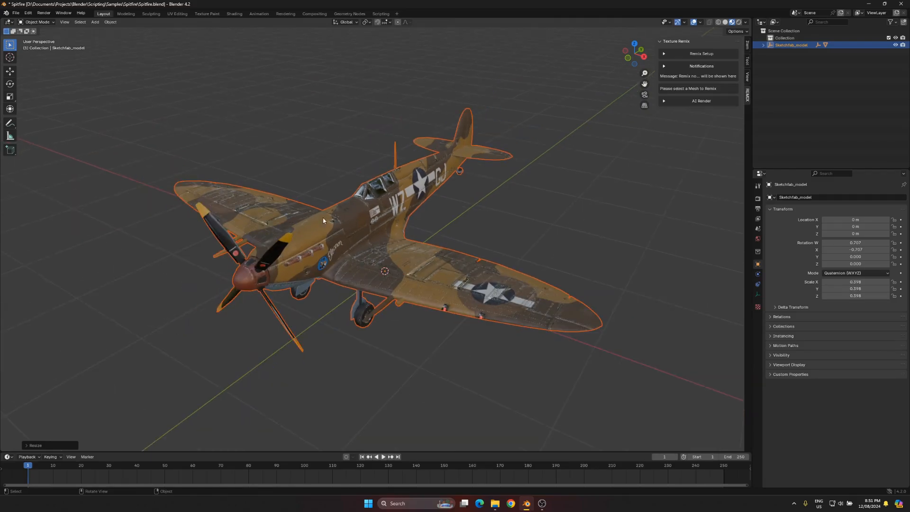
mouse_move(334, 218)
middle_down()
mouse_move(353, 214)
mouse_move(327, 213)
middle_up()
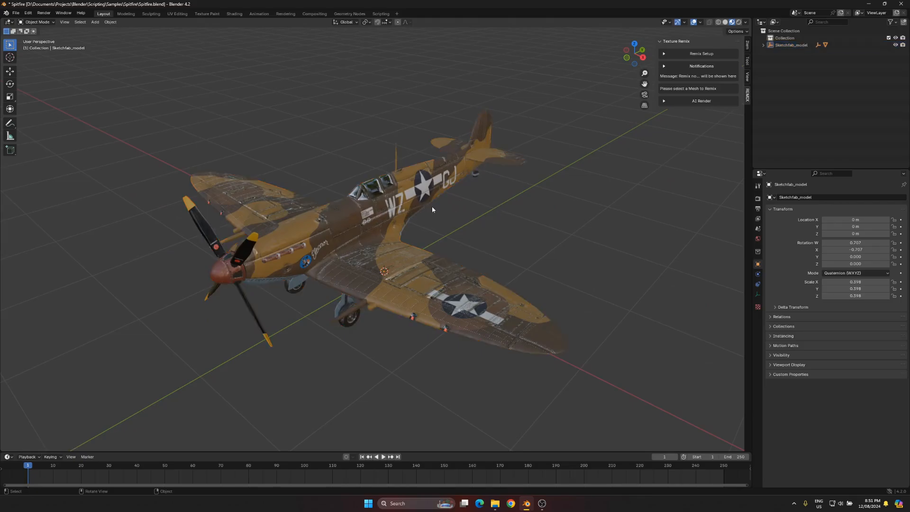
click(408, 192)
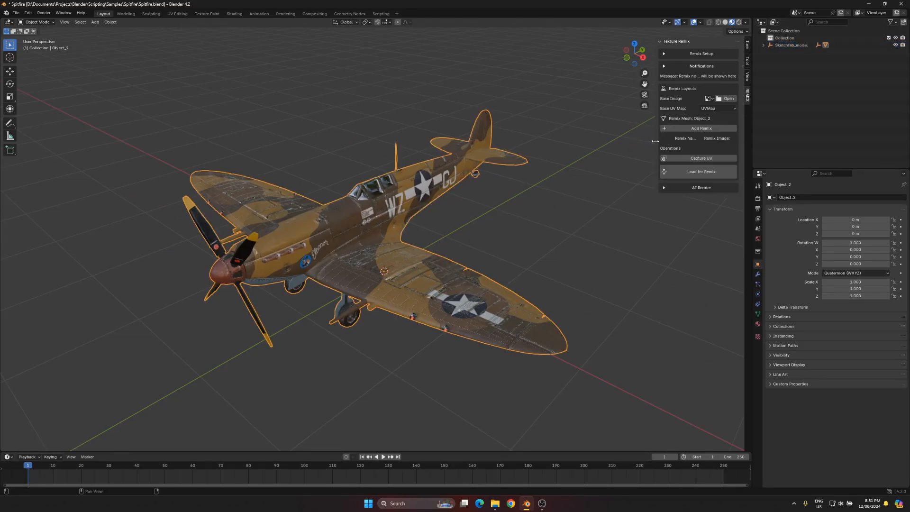
drag(658, 141, 633, 143)
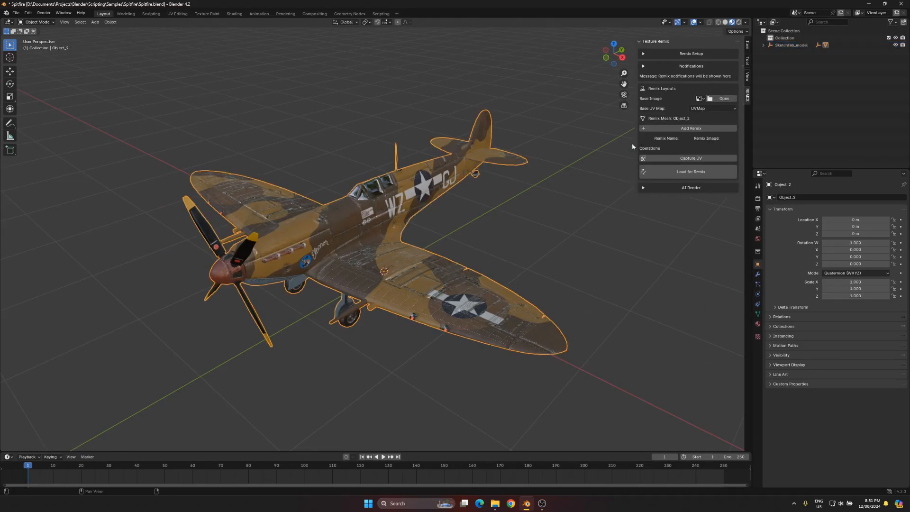
- Add four empty remix rows for the selected aircraft mesh in the Remix Layouts
click(670, 128)
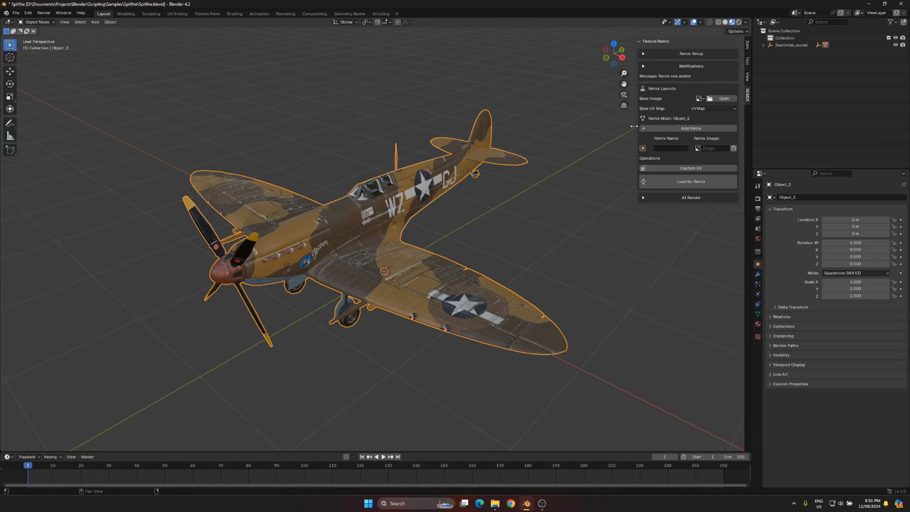
drag(636, 124, 613, 124)
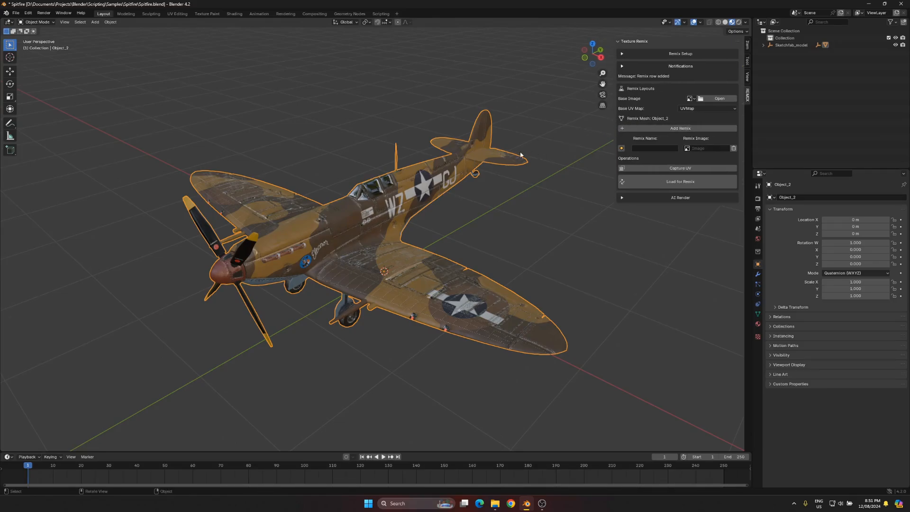
scroll(474, 190, down, 1)
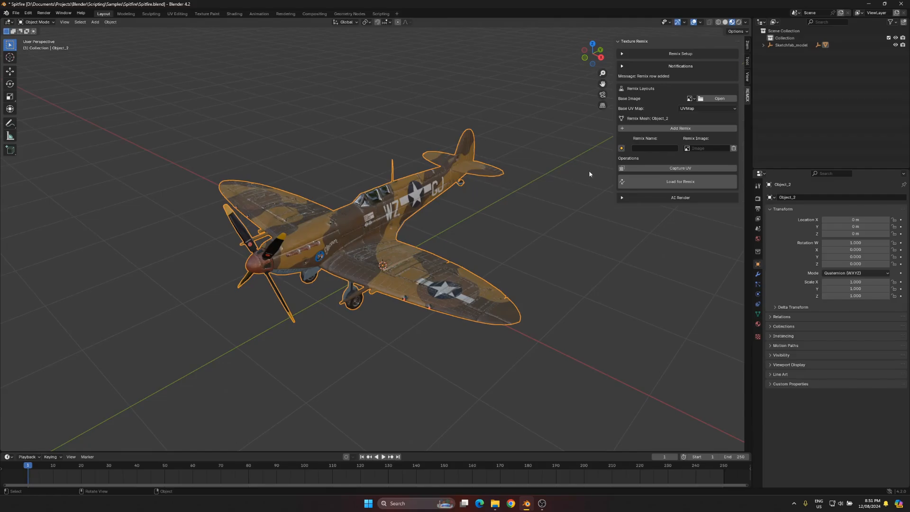
click(633, 130)
click(633, 130)
click(633, 130)
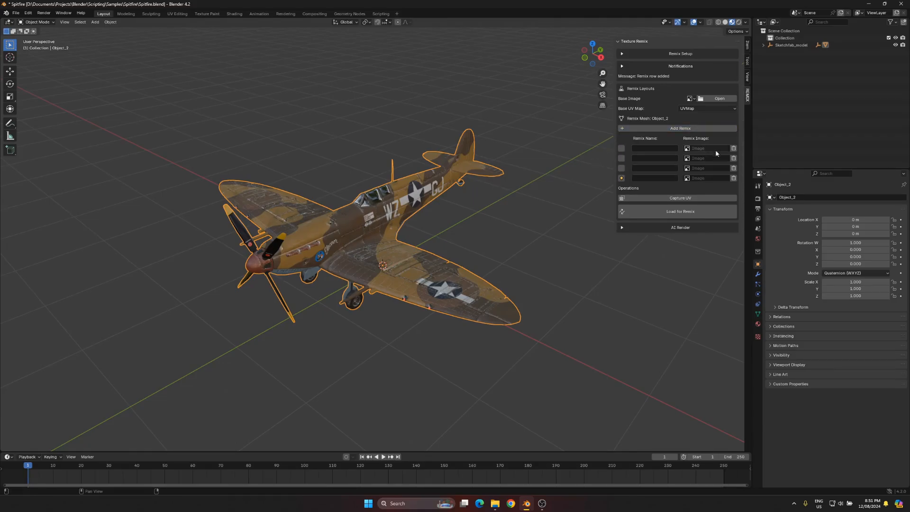
- Delete all four remix rows from the aircraft mesh's Remix Layouts
click(733, 177)
click(734, 168)
click(733, 159)
click(733, 148)
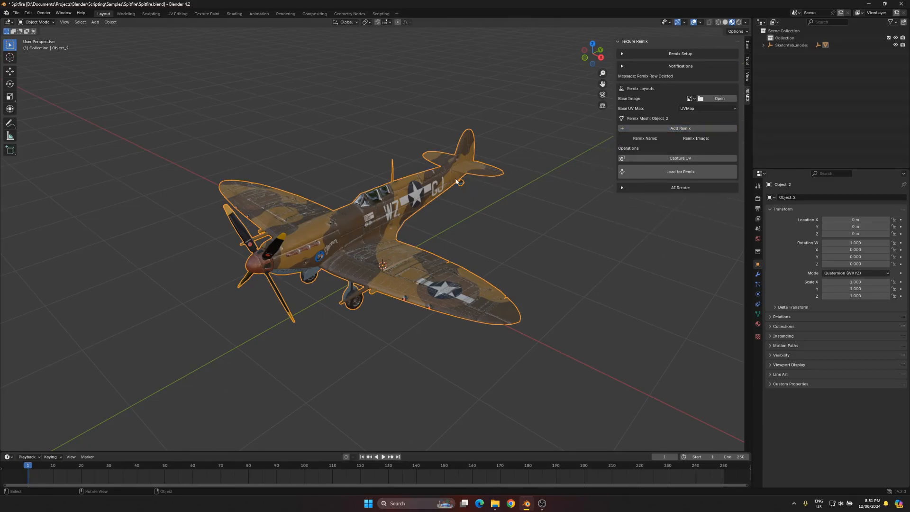
- Add a remix row for the aircraft mesh and name it Spitfire View
middle_drag(439, 153, 433, 150)
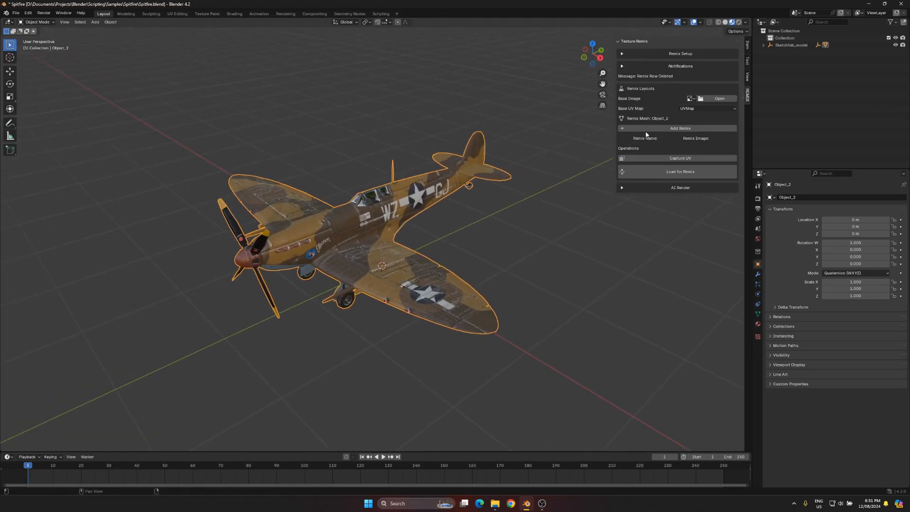
click(648, 129)
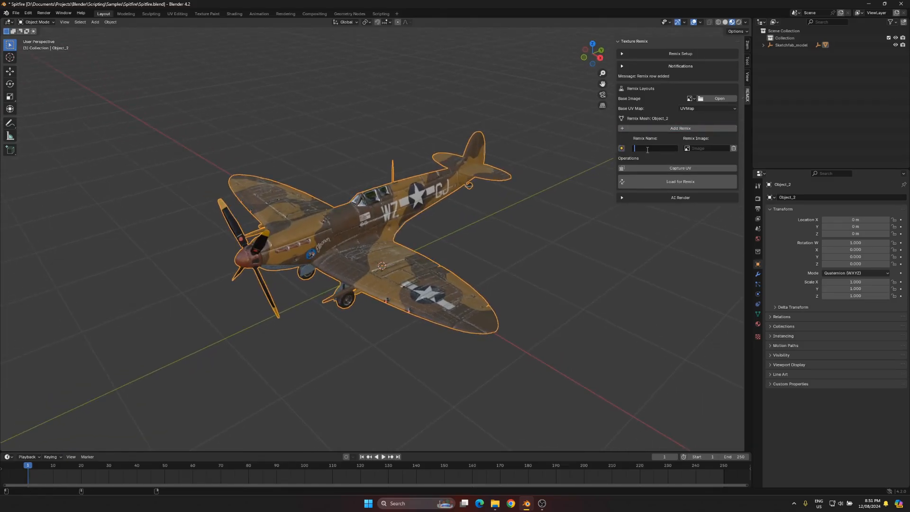
text(Spitfire View)
key(Return)
- Switch to the UV Editing workspace and enlarge the 3D viewport, with the Spitfire mesh in Edit Mode
click(176, 13)
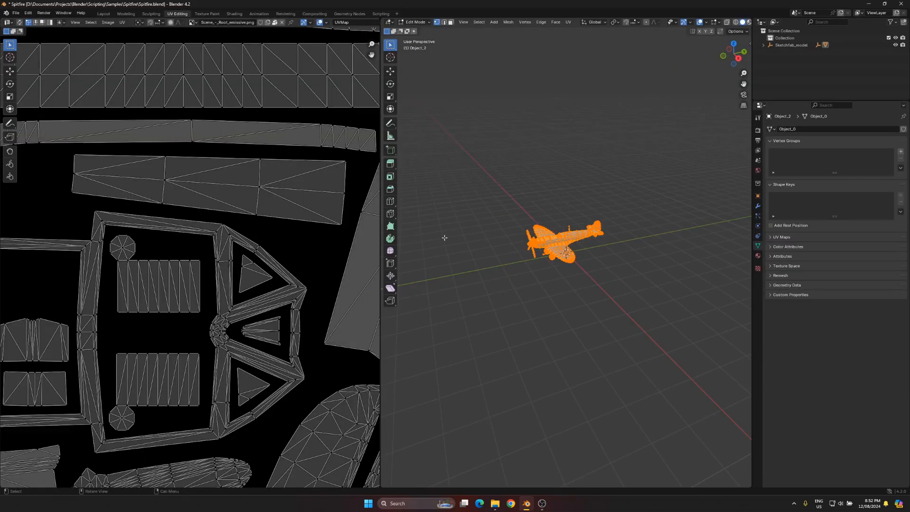
scroll(514, 225, up, 7)
key(Tab)
middle_drag(504, 189, 540, 200)
drag(379, 186, 297, 191)
scroll(431, 199, down, 1)
key(Tab)
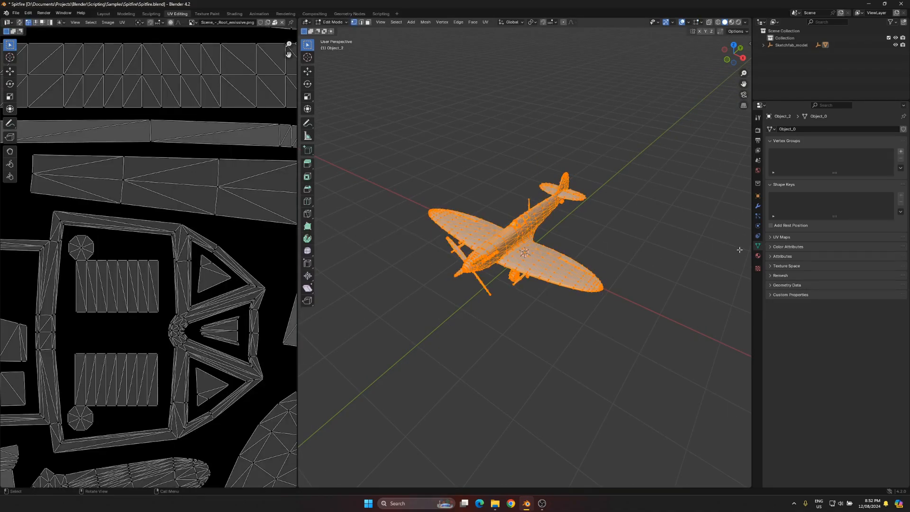
- Expand the mesh's UV Maps list and show the Texture Remix settings beside the Spitfire in Object Mode
click(781, 237)
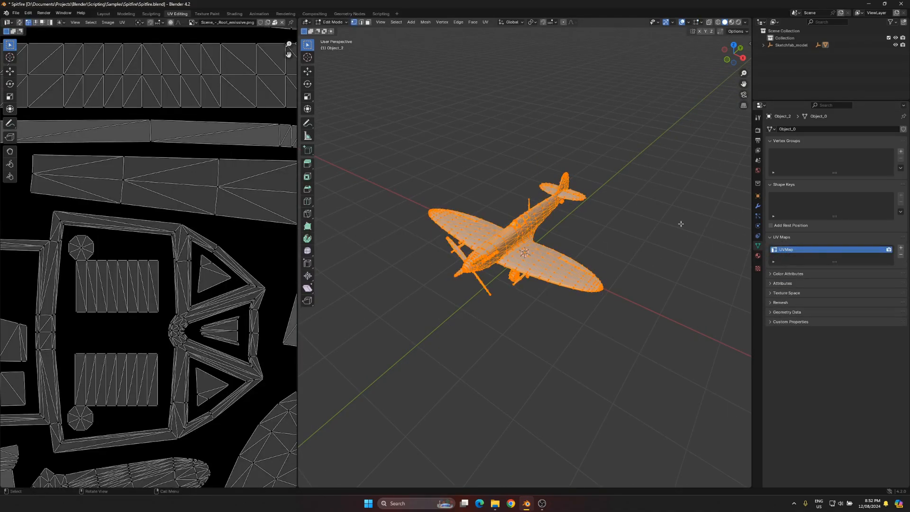
key(n)
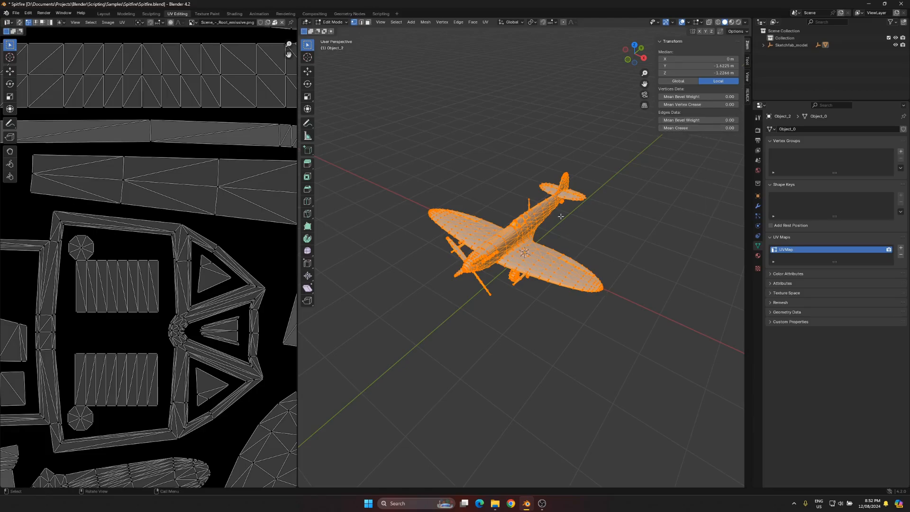
key(Tab)
click(748, 95)
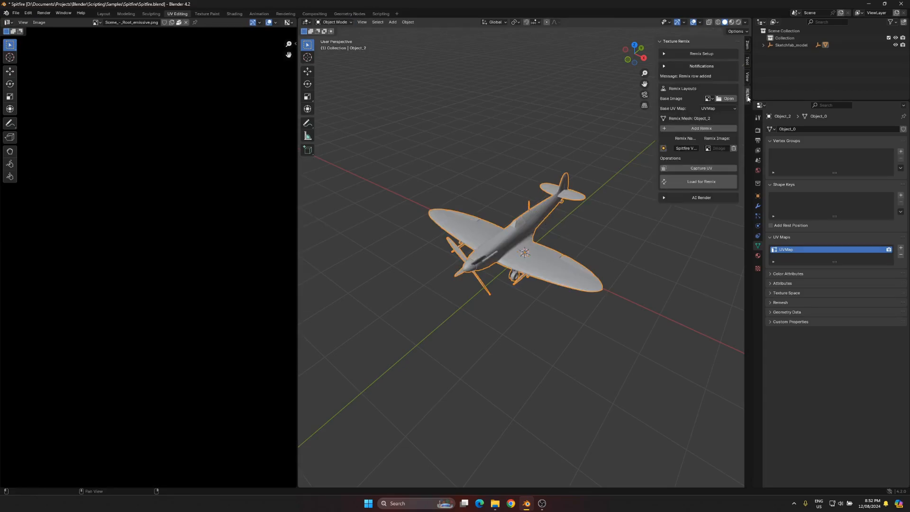
scroll(516, 246, up, 3)
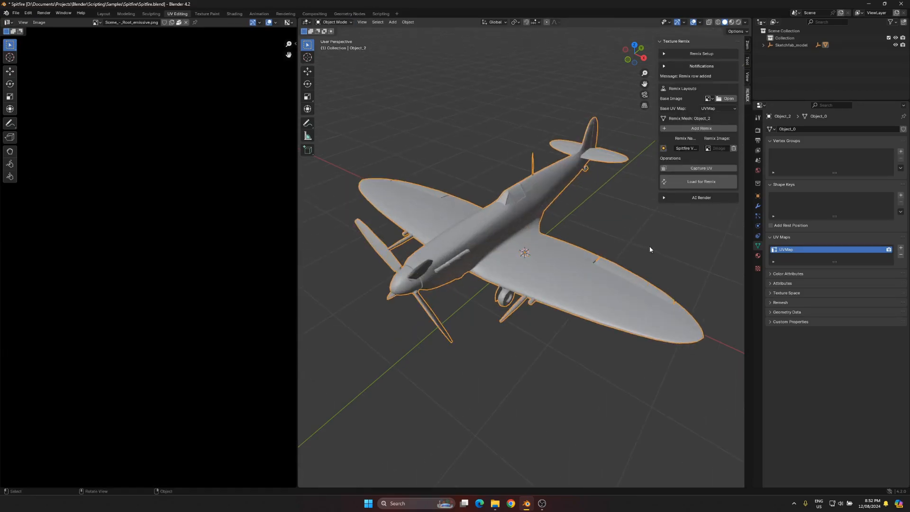
- Display the Spitfire's complete base UV layout in Edit Mode and widen the Texture Remix sidebar
key(Tab)
scroll(184, 278, down, 5)
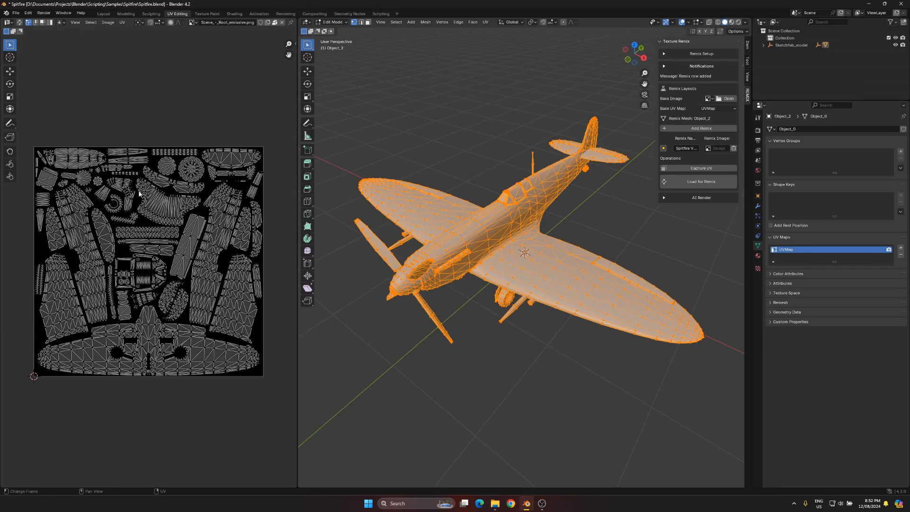
scroll(180, 191, up, 1)
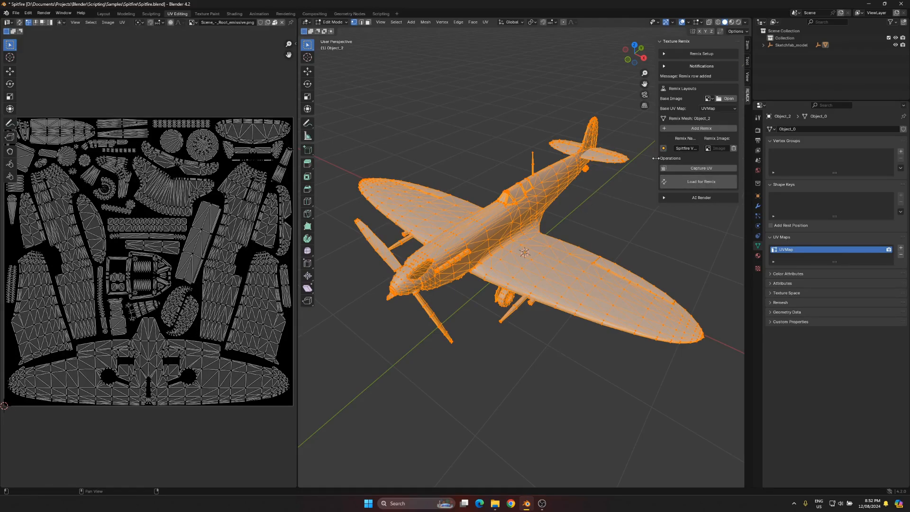
drag(655, 159, 632, 158)
scroll(625, 162, down, 1)
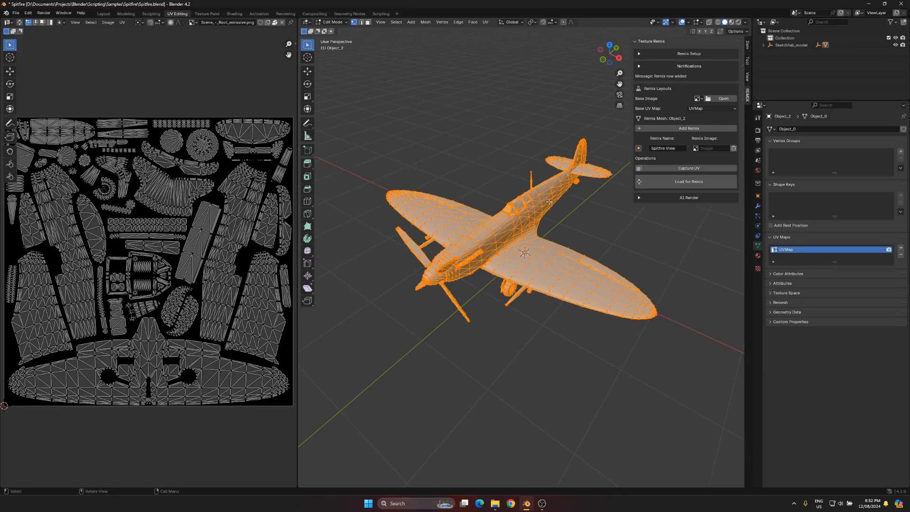
- Capture the current perspective view as the Spitfire View UV map and display its layout in Edit Mode
click(675, 169)
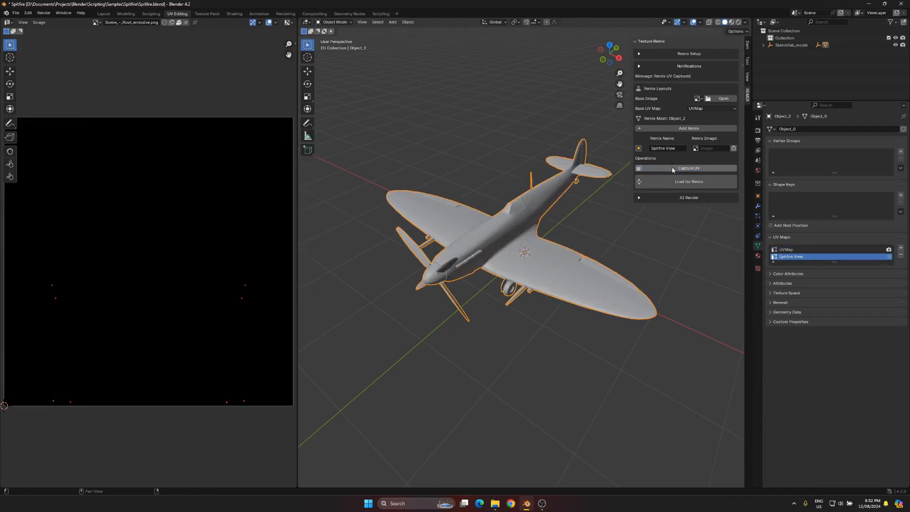
click(788, 257)
key(Tab)
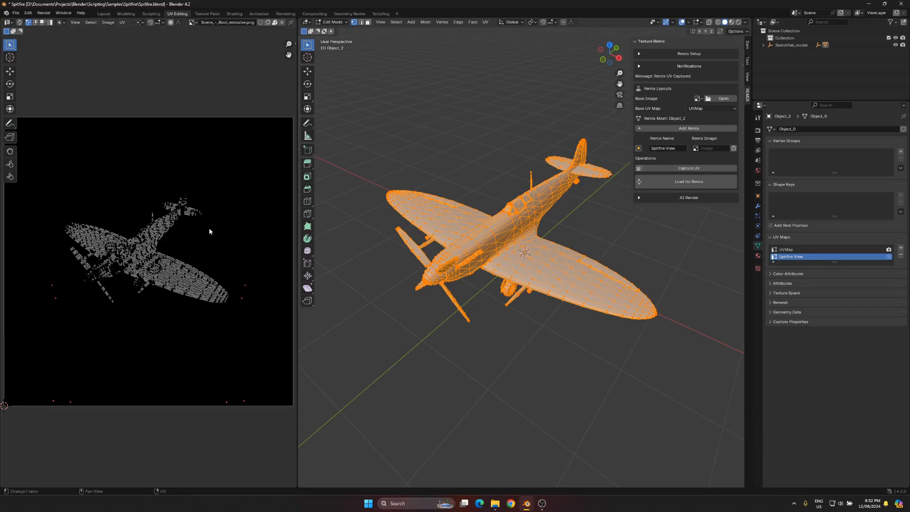
- Unlink the emissive texture from the UV editor and load Top5.jpg as its background image instead
click(282, 22)
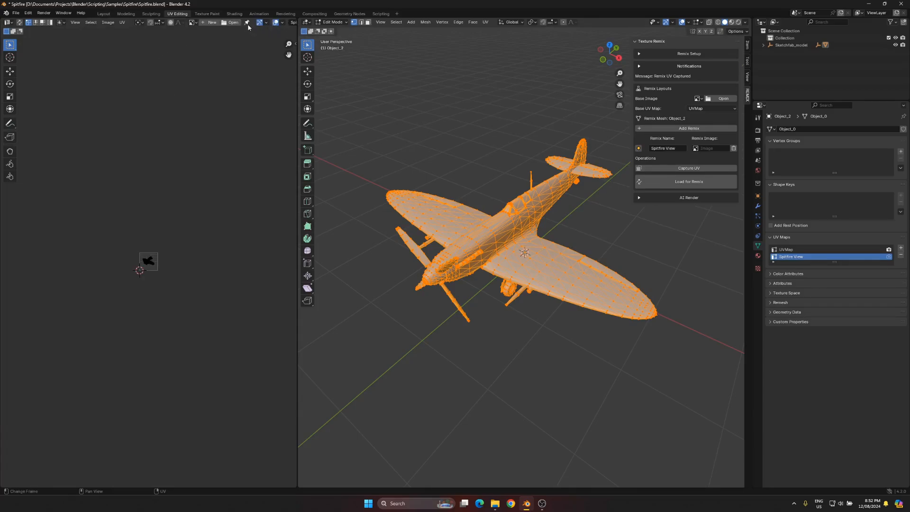
click(233, 22)
click(415, 214)
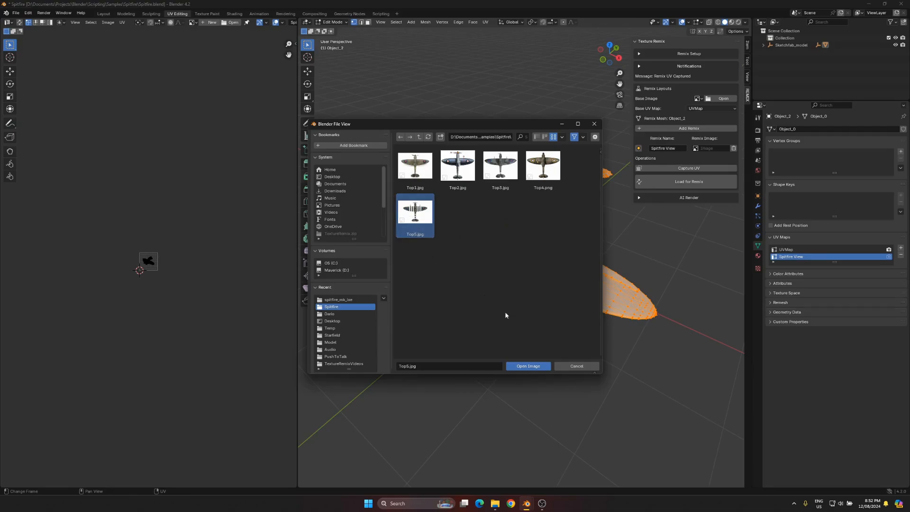
click(528, 367)
scroll(148, 261, up, 5)
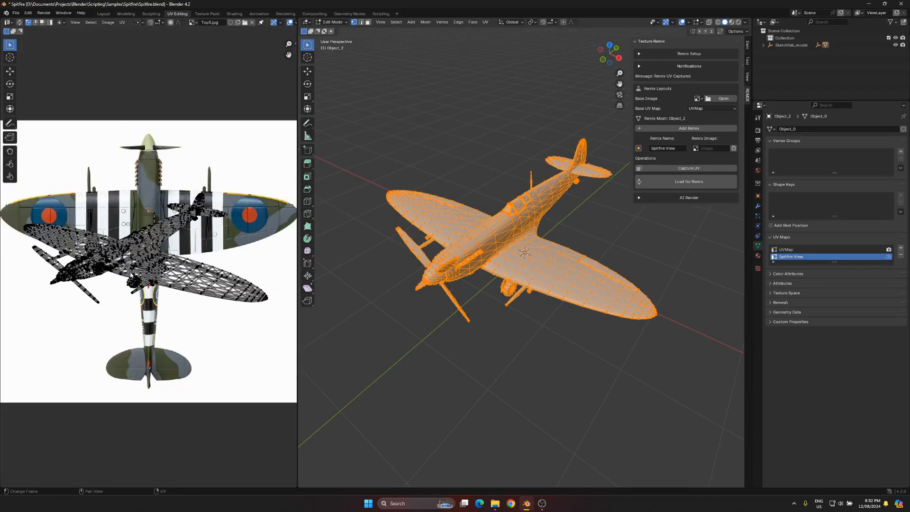
- Rotate the Spitfire 180 degrees about Z in top view and recapture the Spitfire View UV map from there
key(Tab)
key(KP_7)
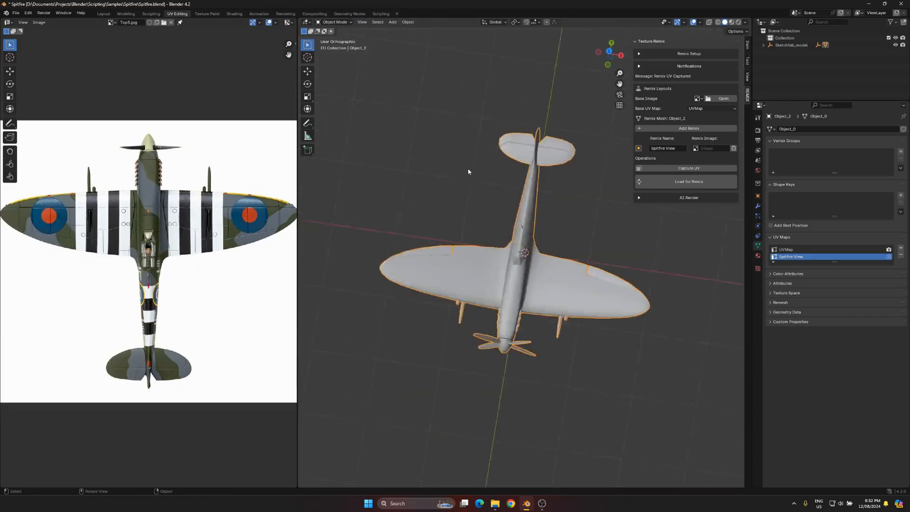
text(rz180)
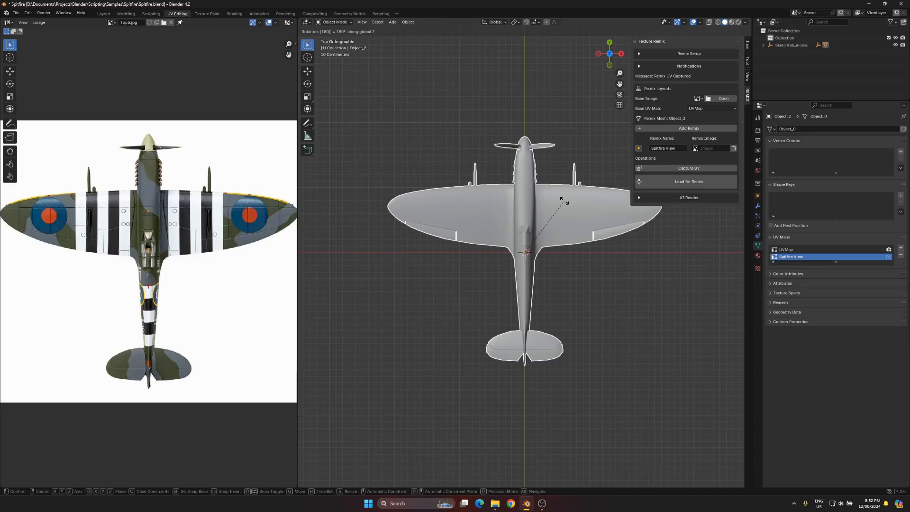
key(Return)
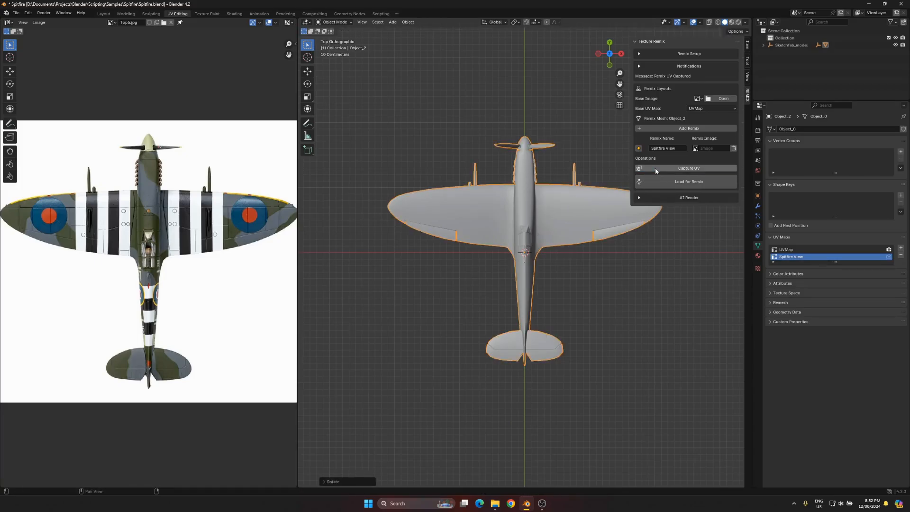
key(Tab)
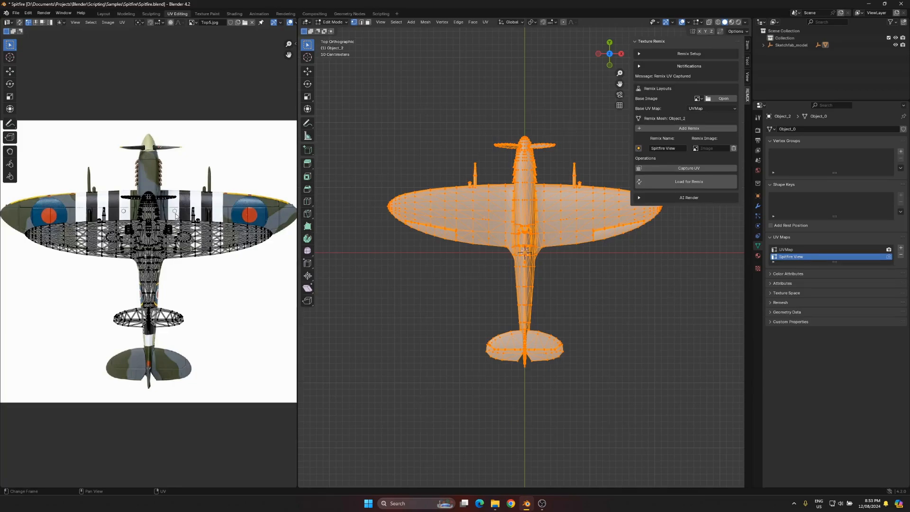
- Scale all the captured UVs up uniformly until they cover the painted aircraft in Top5.jpg
key(a)
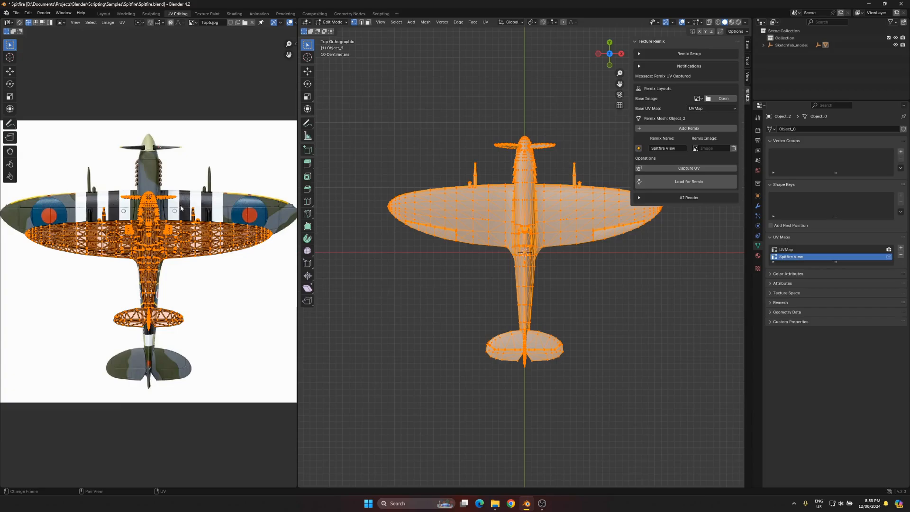
key(s)
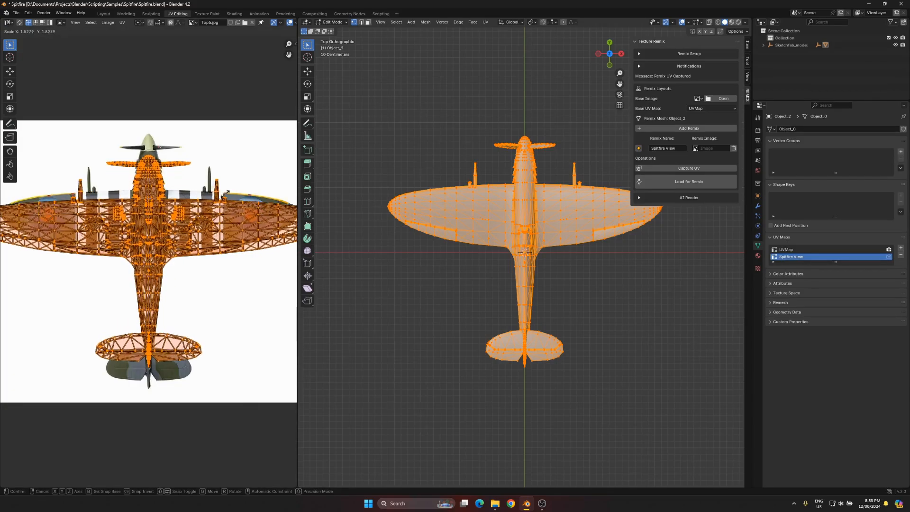
click(232, 198)
scroll(219, 202, down, 2)
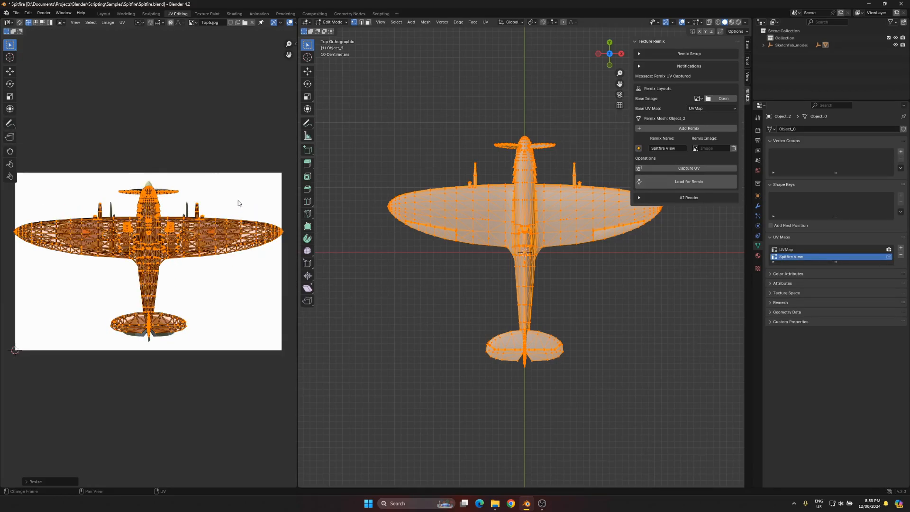
- View the Spitfire from the side in Object Mode and add a second remix row named Anoher View
key(Tab)
middle_drag(599, 291, 520, 230)
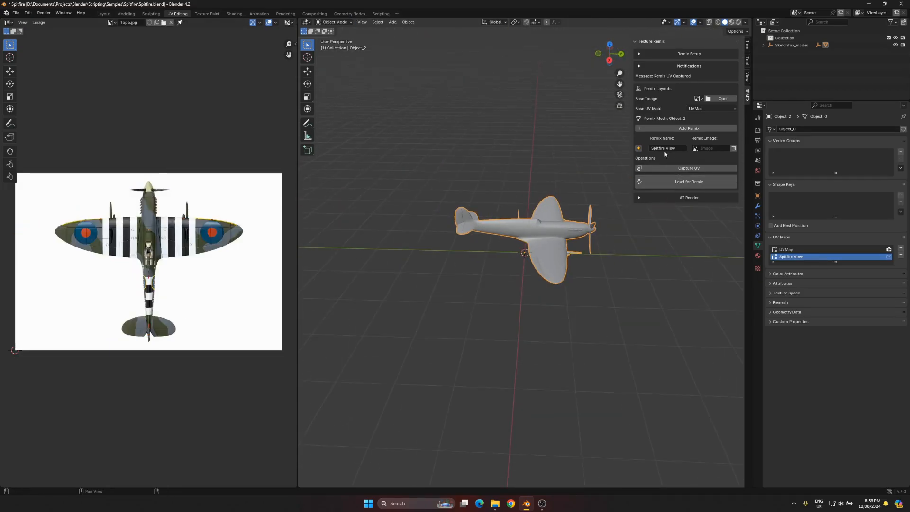
click(661, 128)
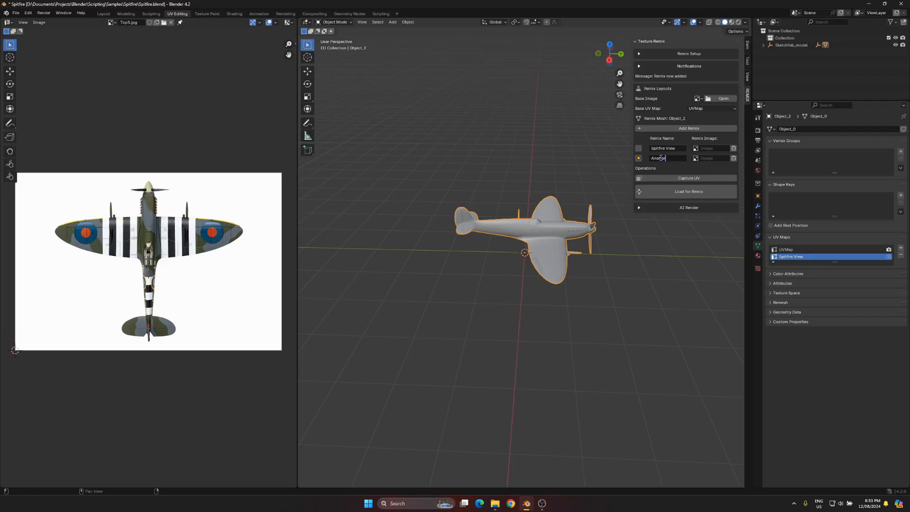
text(View)
key(Return)
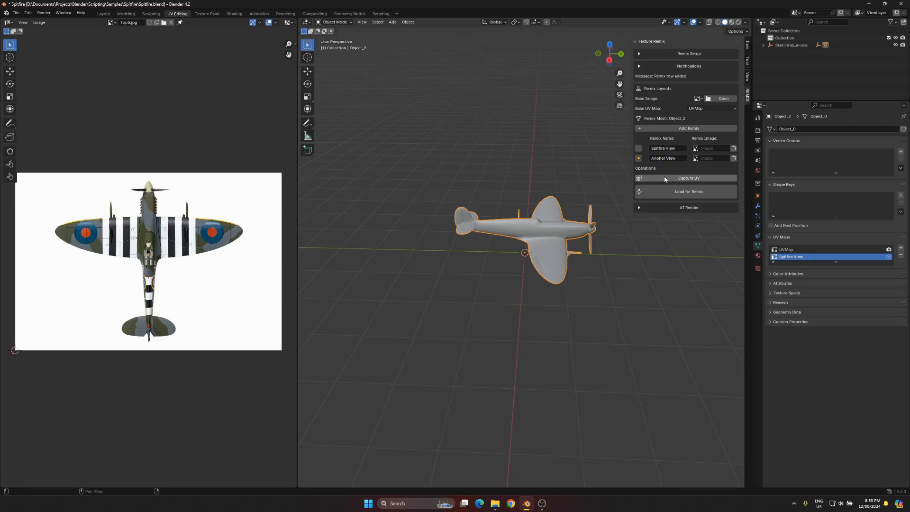
- Capture the side view as the Anoher View UV map and inspect its layout over the reference image
click(666, 179)
drag(834, 262, 834, 313)
key(Tab)
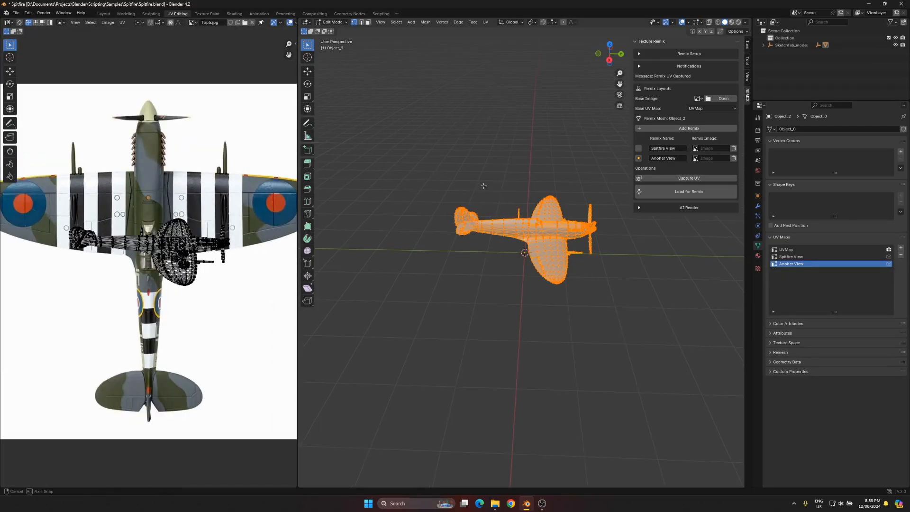
middle_drag(481, 212, 458, 211)
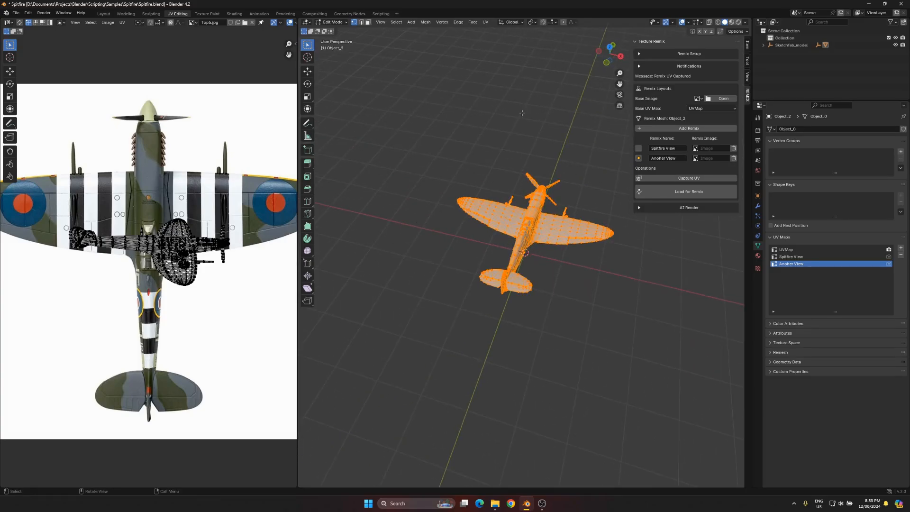
key(Tab)
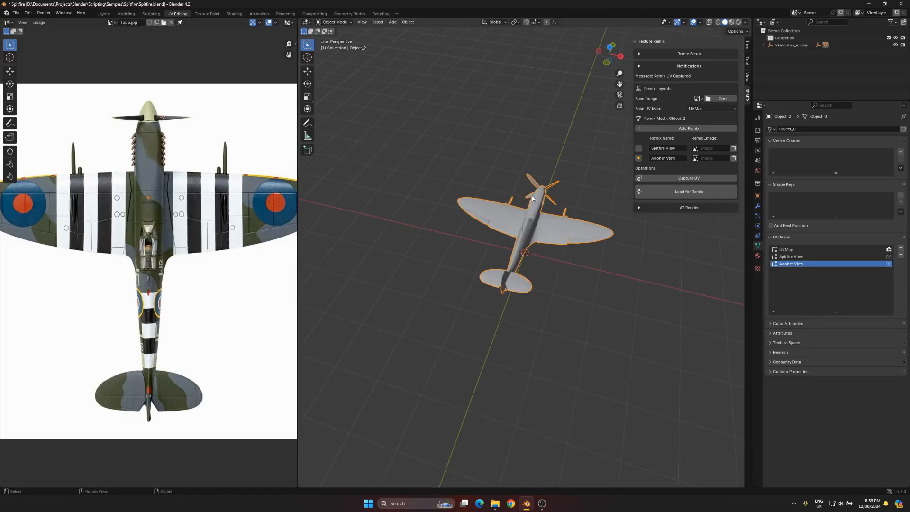
- Expand the Remix Setup options and delete the Spitfire View and Anoher View UV maps along with their remix rows
shift+middle_drag(532, 198, 509, 215)
click(640, 53)
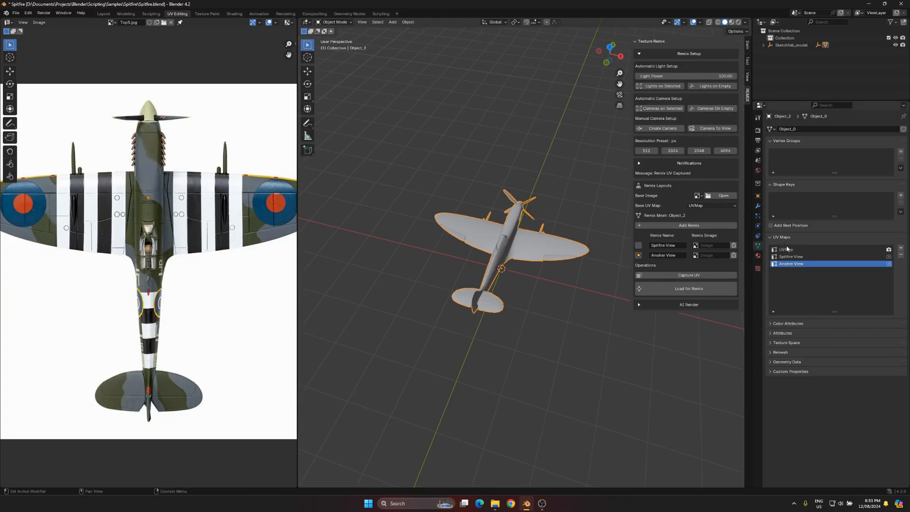
click(806, 256)
click(901, 255)
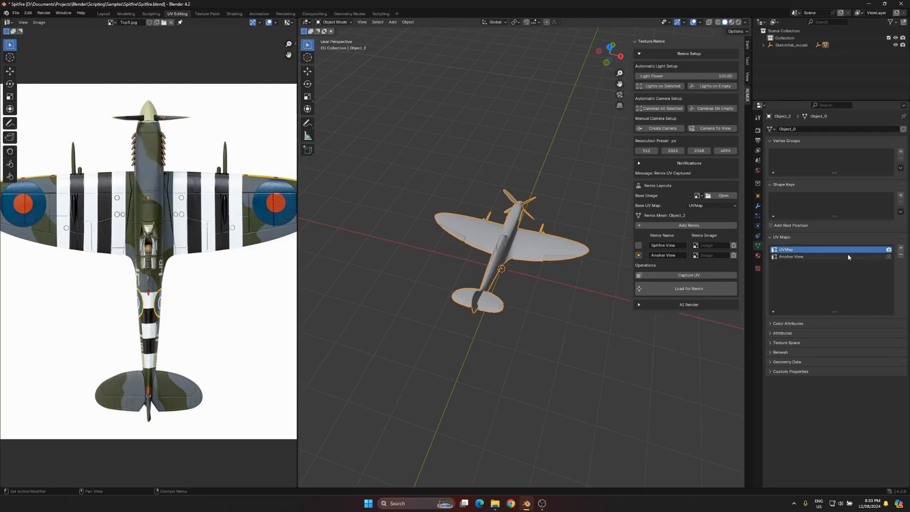
click(848, 257)
click(901, 255)
click(733, 255)
click(733, 245)
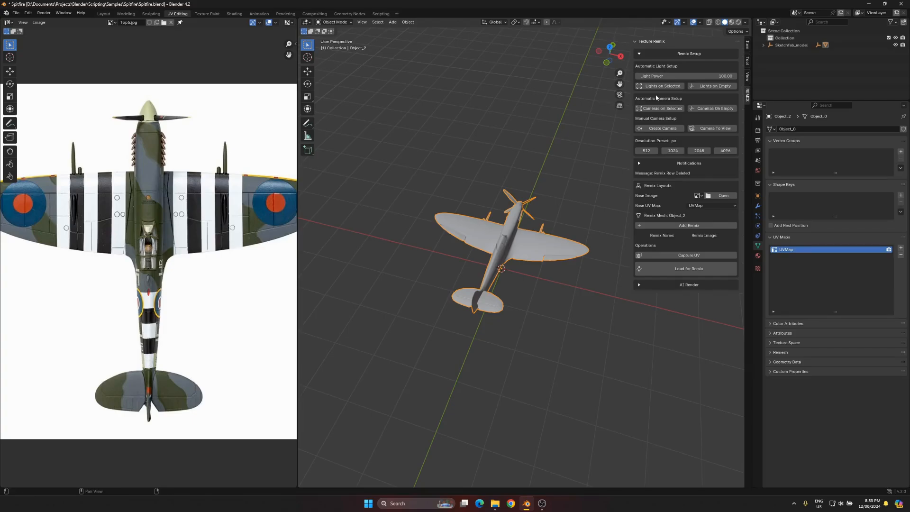
- Create the automatic camera array around a focus empty and view it around the Spitfire
click(711, 109)
middle_drag(591, 114, 490, 230)
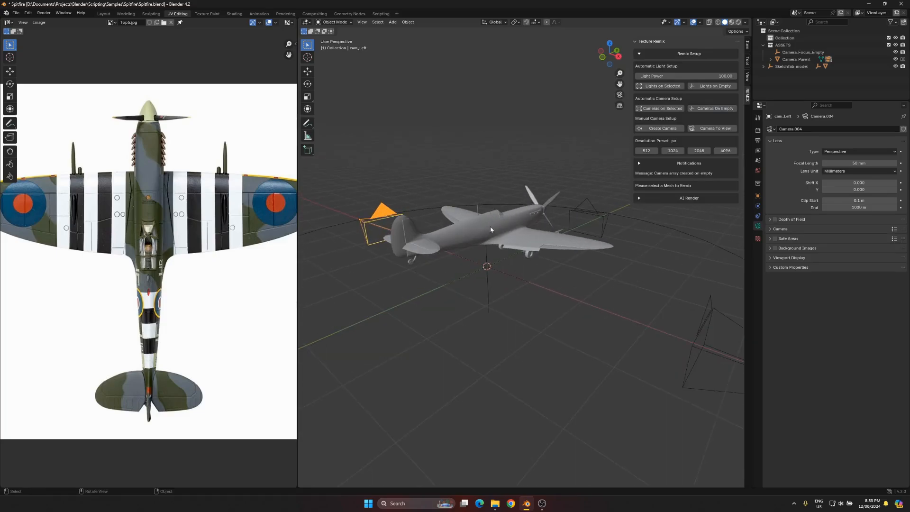
- Try moving the camera array's focus empty upward above the Spitfire
click(490, 260)
key(g)
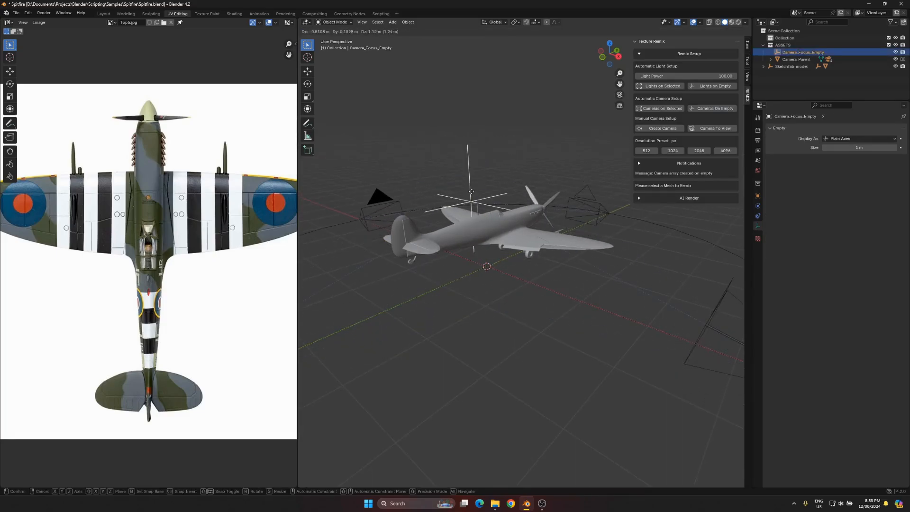
right_click(472, 191)
- Rotate the camera array's parent circle 90° about the global X axis so the cameras ring the Spitfire vertically
scroll(472, 199, down, 4)
click(466, 226)
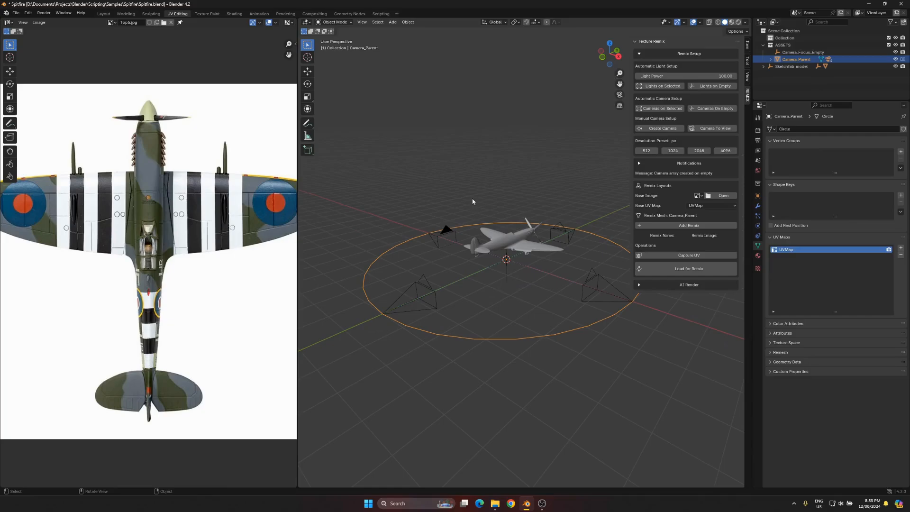
text(r90)
key(Return)
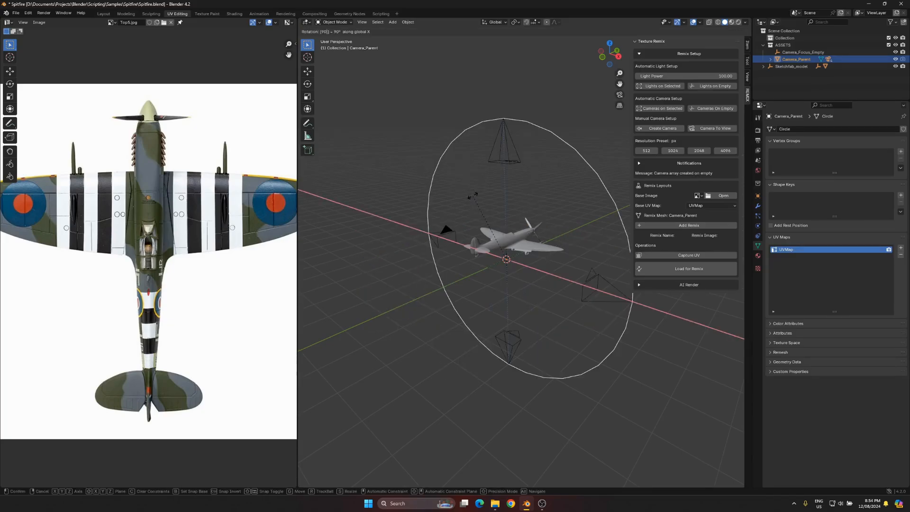
- Look through the camera above the Spitfire and set the resolution preset to 512 px
click(513, 159)
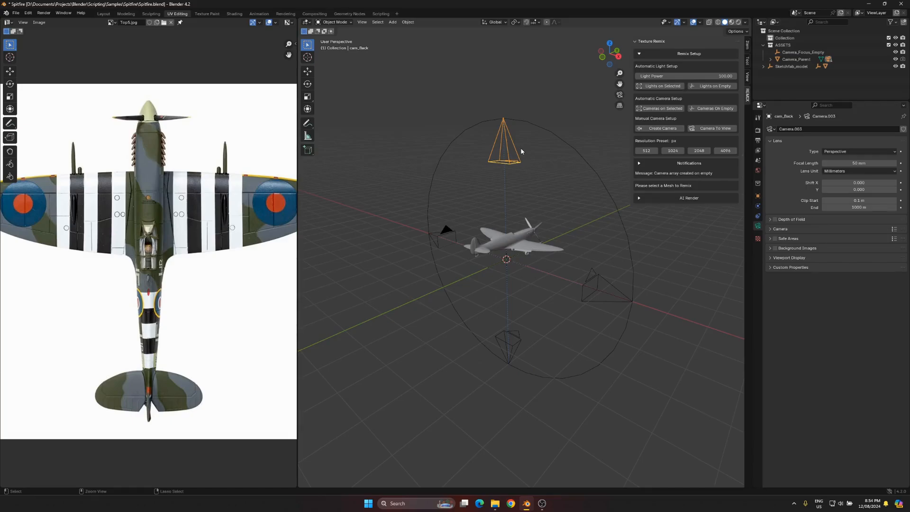
key(ctrl+KP_0)
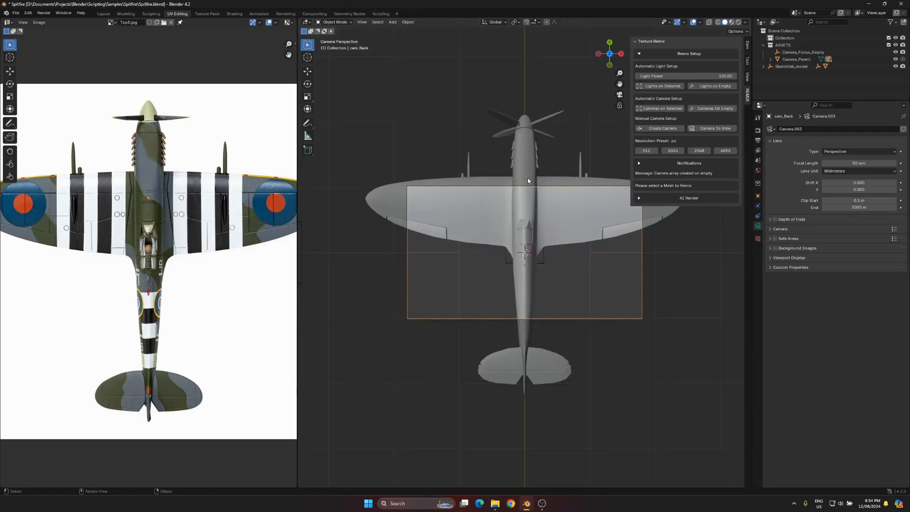
scroll(528, 178, down, 3)
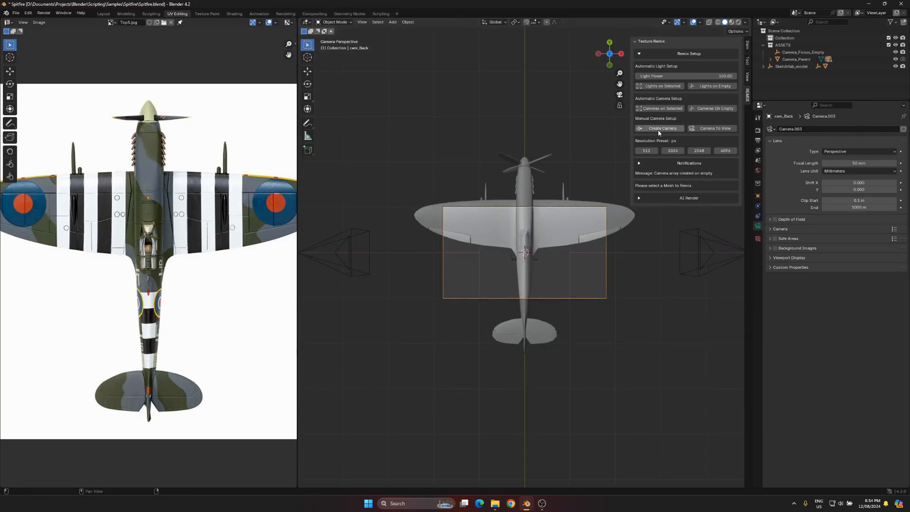
scroll(199, 228, down, 3)
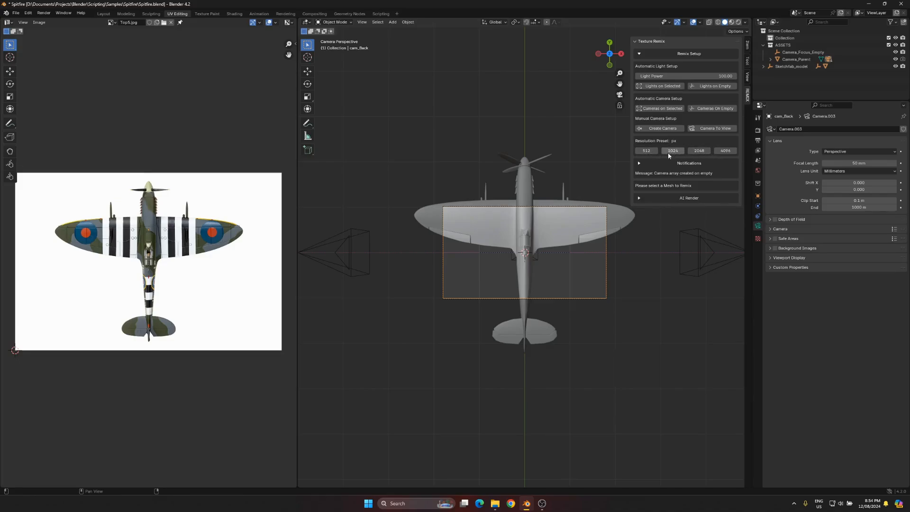
click(646, 150)
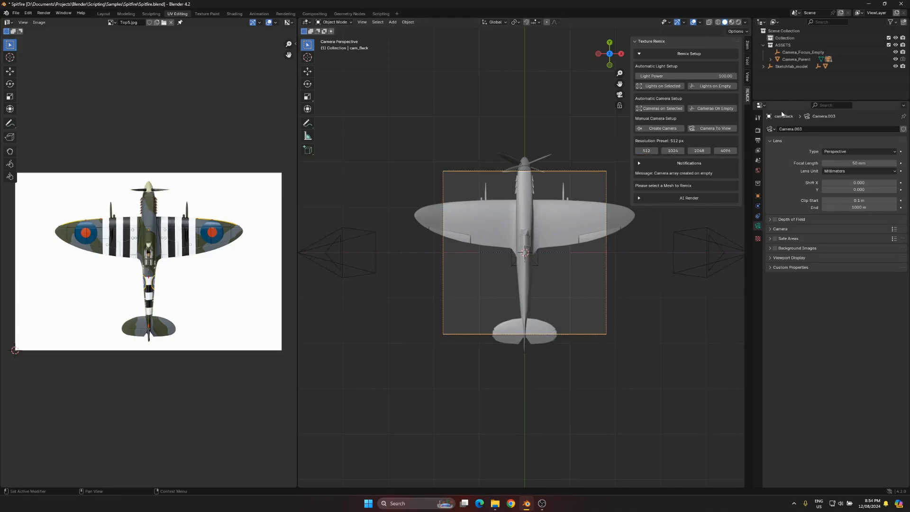
- Scale up the camera array's parent circle until the whole Spitfire fits inside the square camera frame
click(797, 59)
key(s)
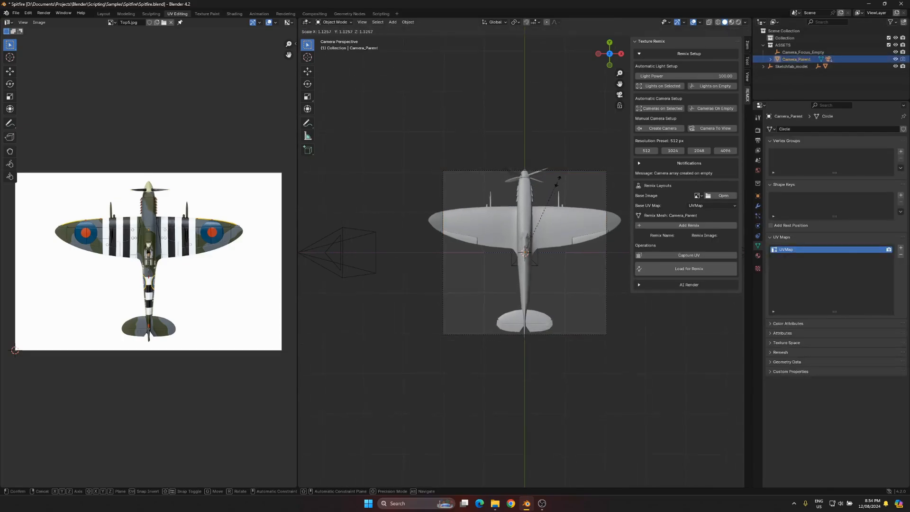
click(589, 182)
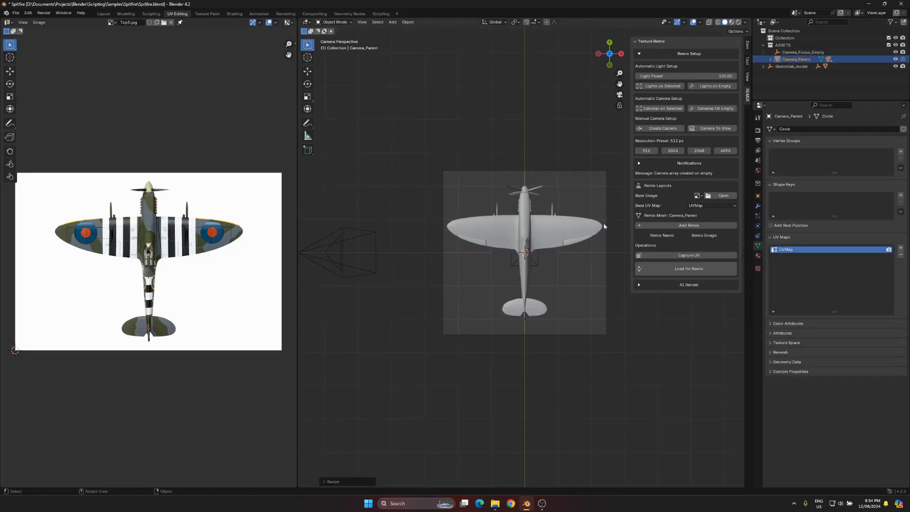
- Add a remix named TopView to the Spitfire mesh and capture its UV map from the overhead camera
click(671, 226)
click(550, 232)
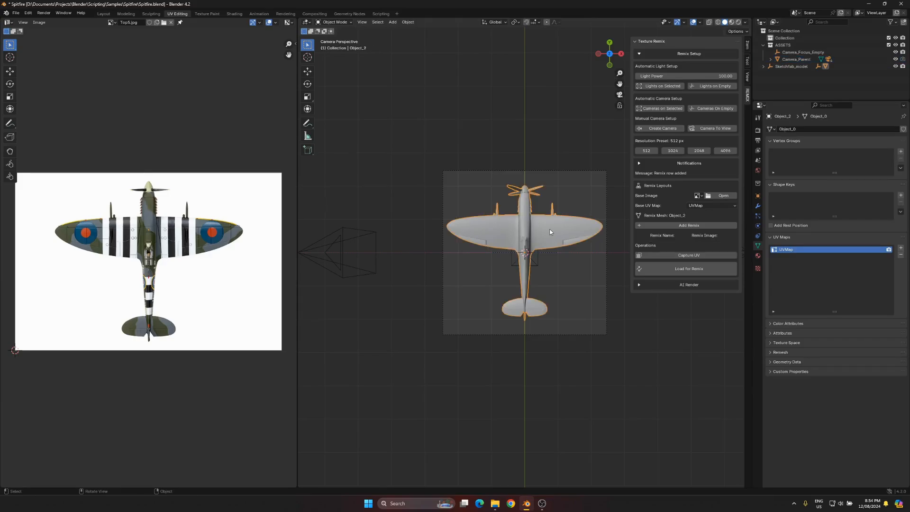
click(656, 245)
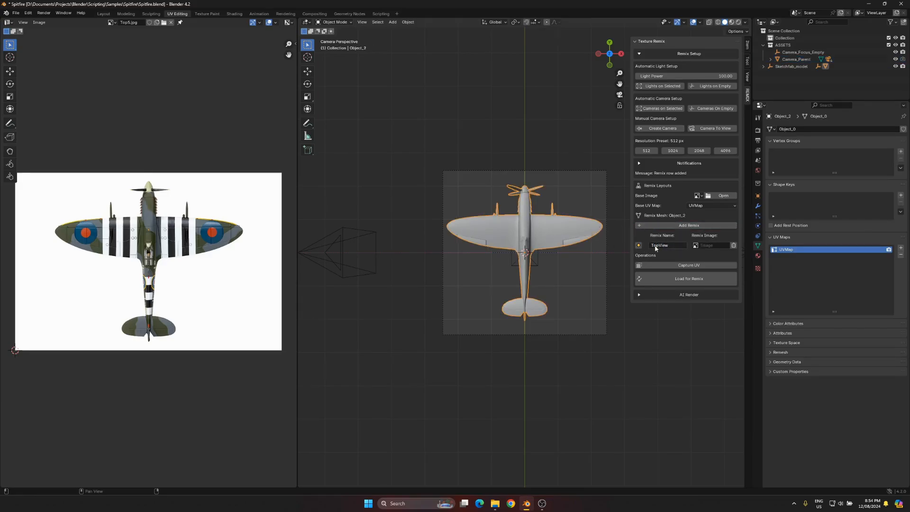
key(Return)
click(668, 265)
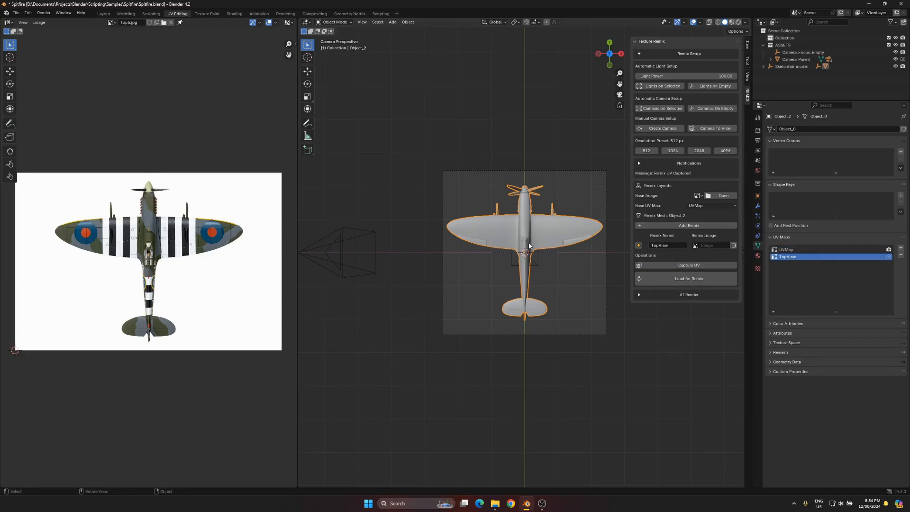
- Try scaling the whole TopView UV layout down over the reference image
key(Tab)
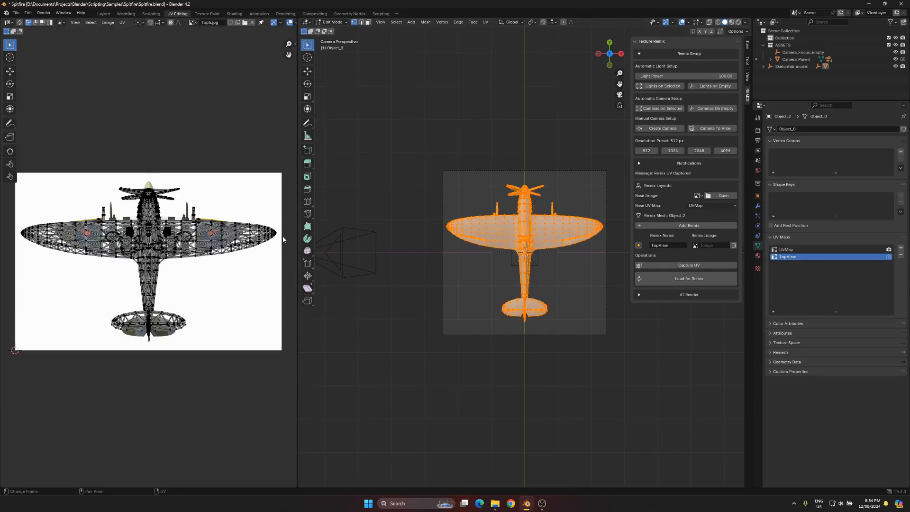
key(a)
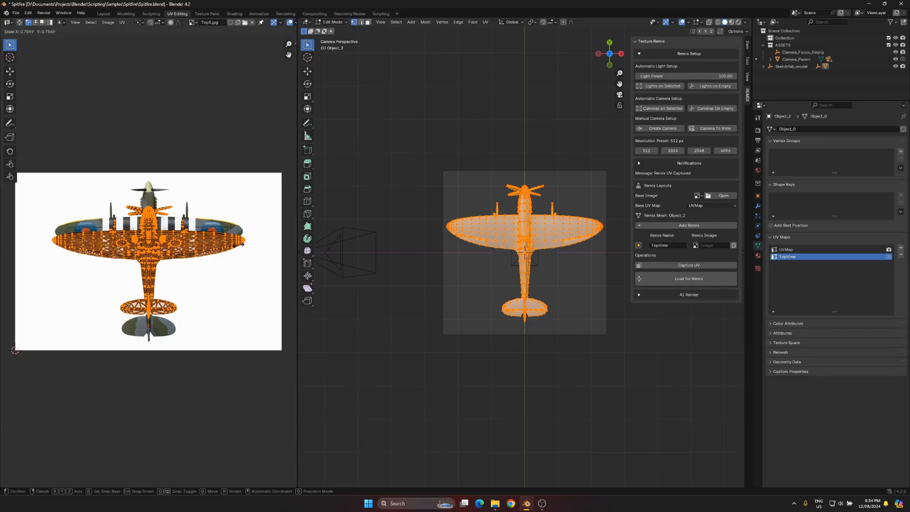
middle_drag(487, 278, 502, 194)
key(Tab)
- Inspect the camera ring, return to the overhead camera's view and reselect the Spitfire mesh
scroll(443, 223, down, 5)
click(539, 162)
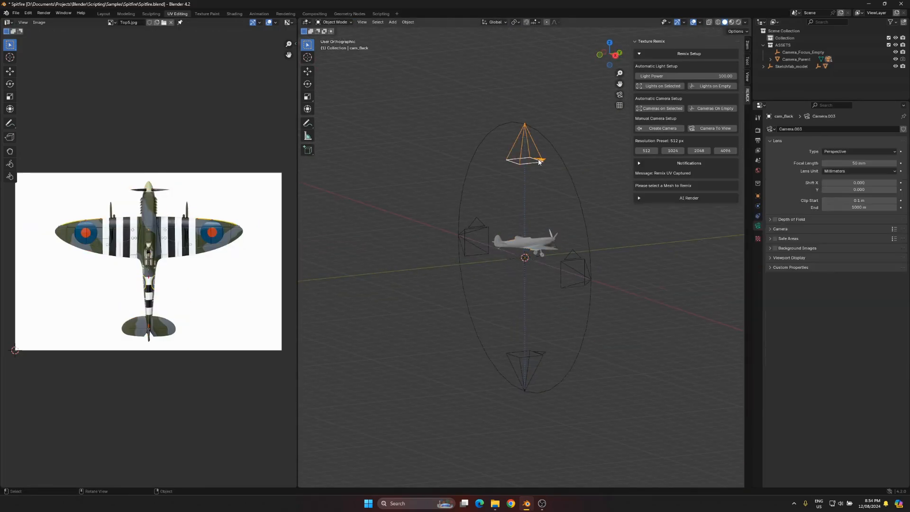
key(ctrl+KP_0)
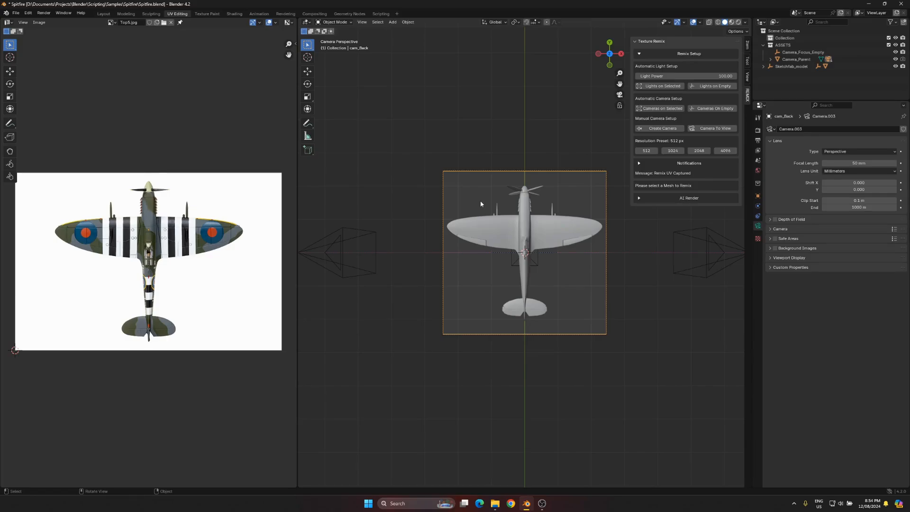
click(486, 225)
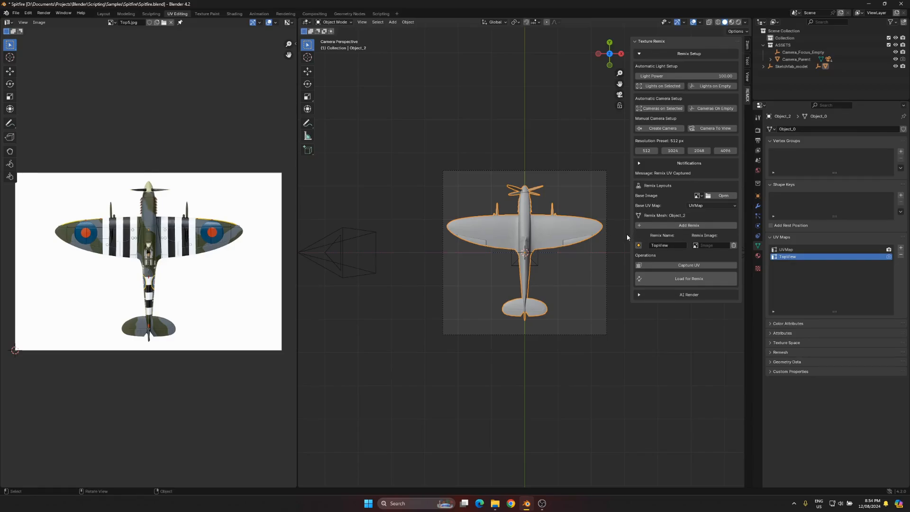
drag(631, 234, 626, 234)
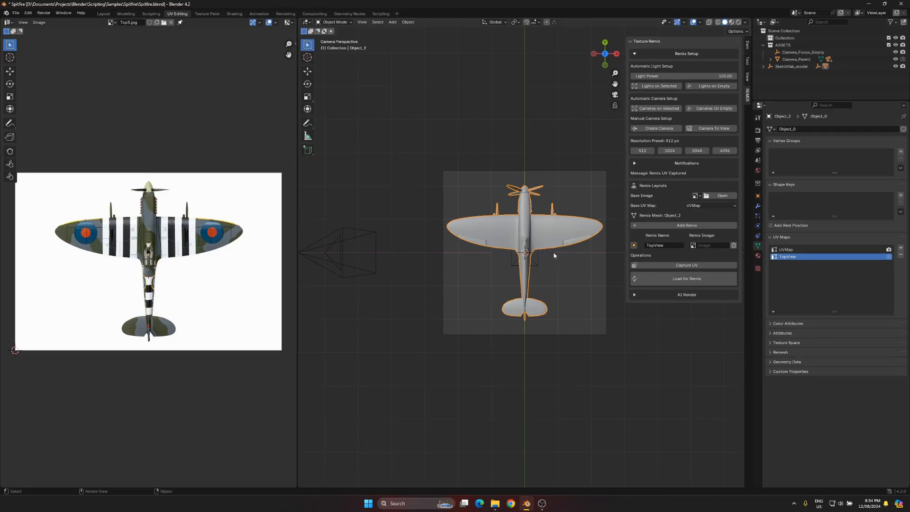
scroll(552, 252, up, 4)
shift+middle_drag(542, 236, 483, 229)
scroll(482, 228, down, 1)
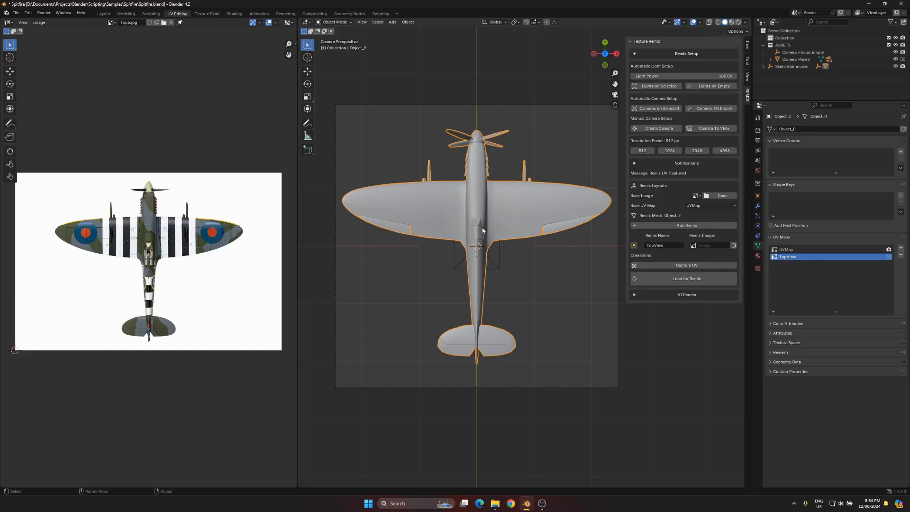
- Enter mesh editing and shrink the TopView UV layout along X to match the wingspan in the reference image
key(Tab)
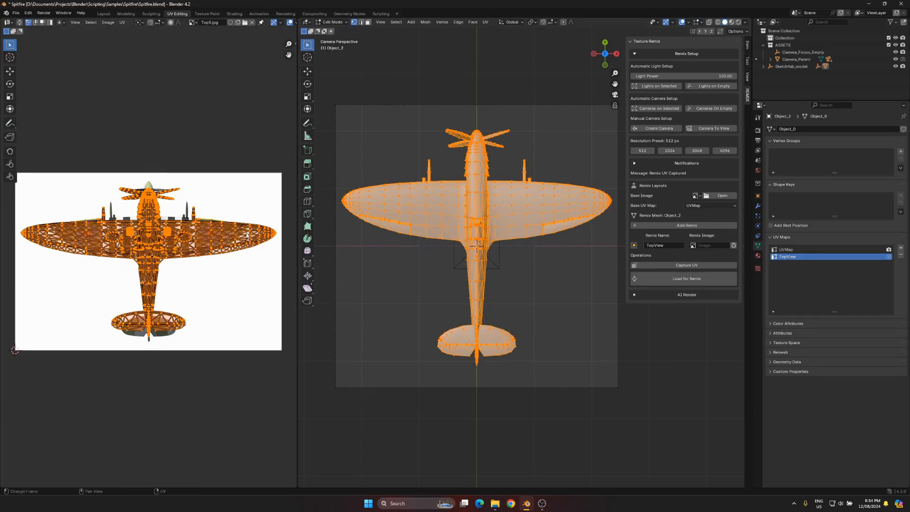
scroll(150, 261, up, 2)
middle_drag(150, 260, 238, 309)
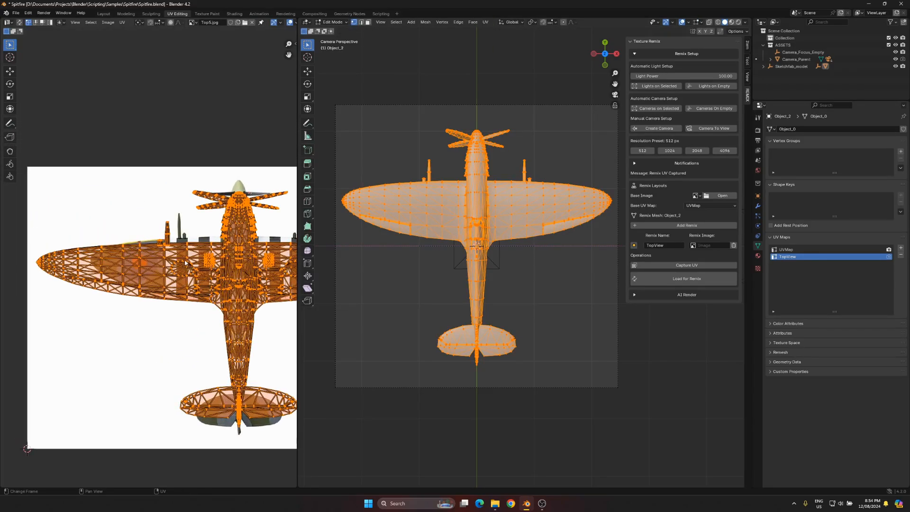
scroll(175, 263, down, 1)
key(s)
key(x)
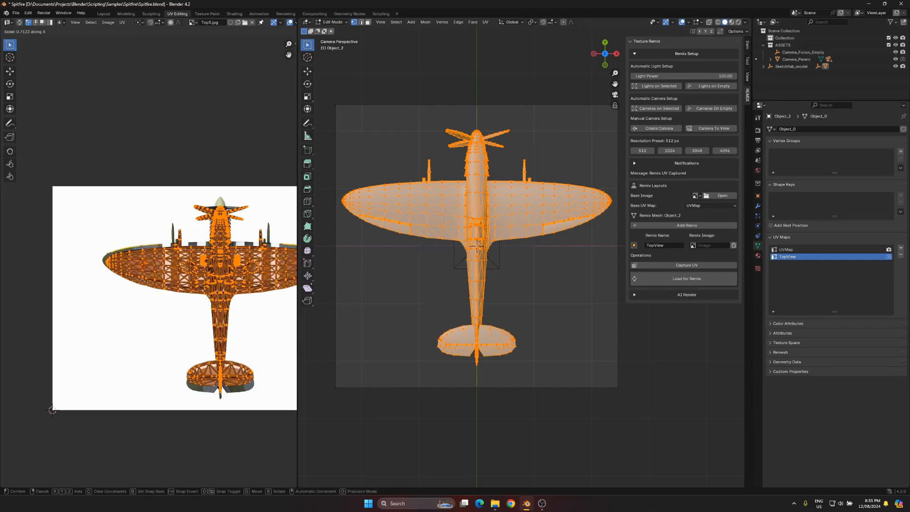
click(205, 260)
- Stretch the TopView UV layout slightly along Y to match the fuselage length in the reference image
shift+middle_drag(219, 244, 172, 257)
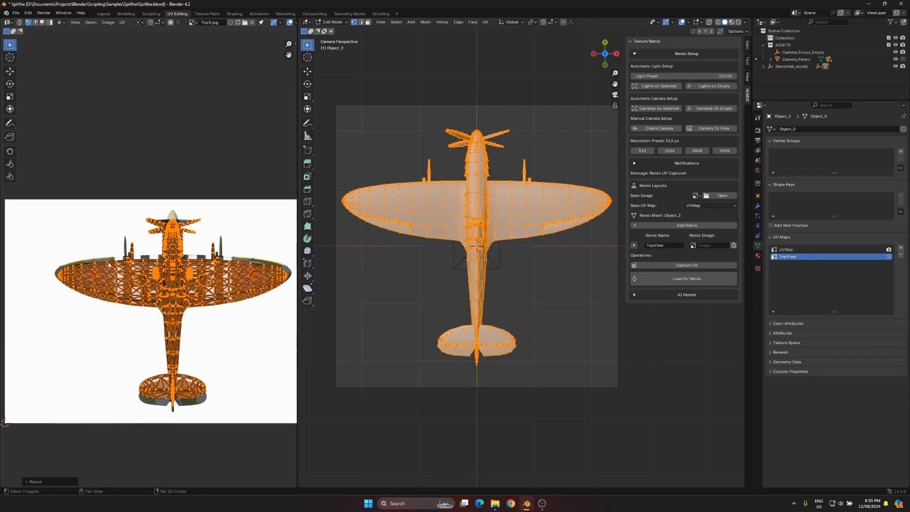
key(s)
key(y)
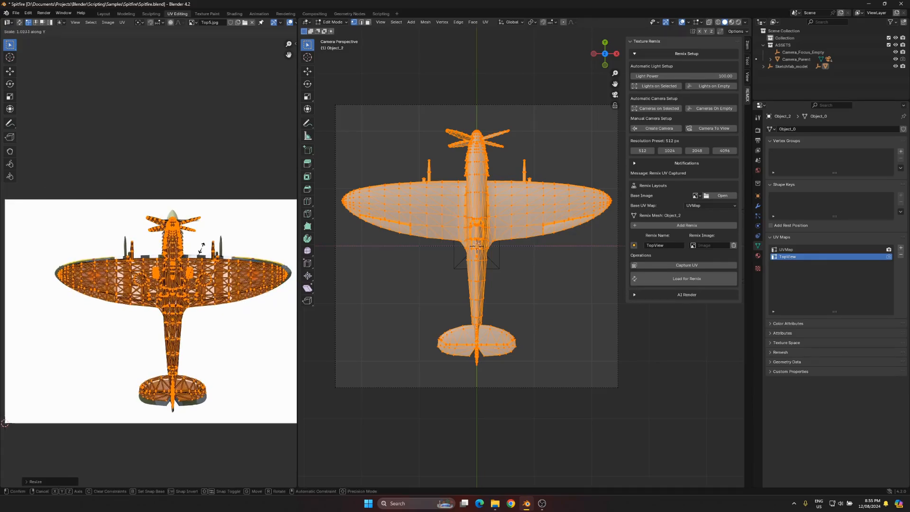
click(206, 249)
- Select the UV vertex at the left wingtip and widen the UV editor for a closer view of it
scroll(216, 244, up, 3)
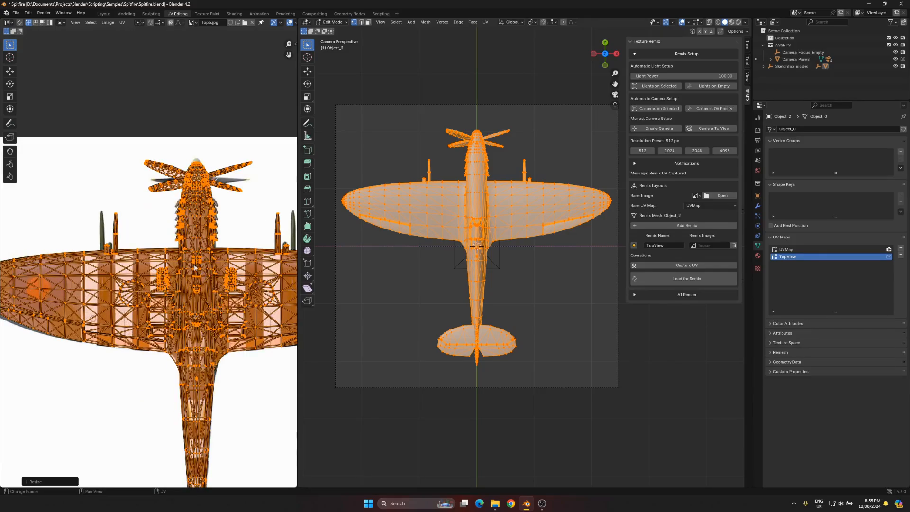
shift+middle_drag(216, 245, 316, 239)
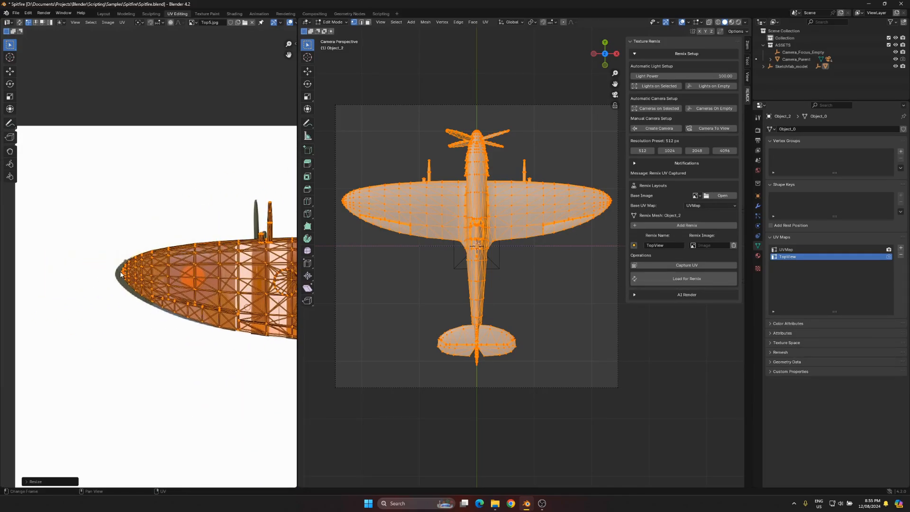
click(121, 274)
drag(297, 276, 526, 277)
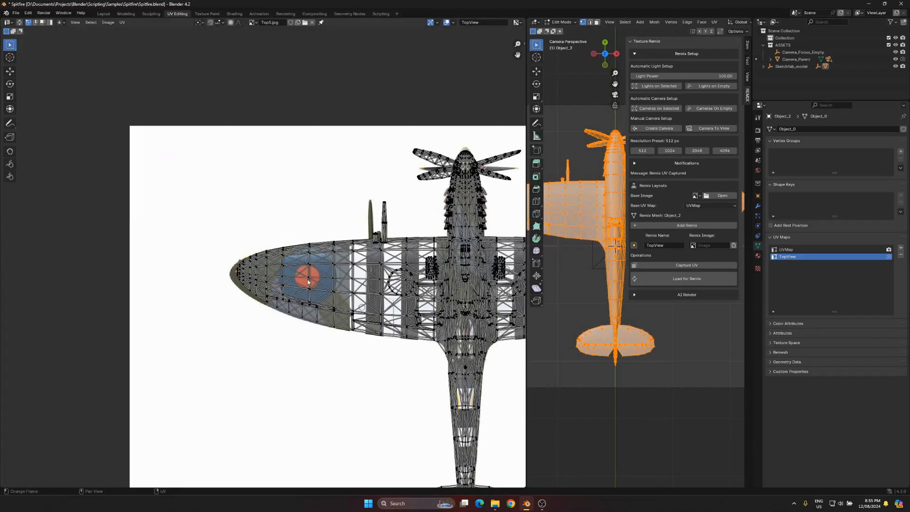
scroll(262, 266, up, 5)
shift+middle_drag(180, 257, 274, 268)
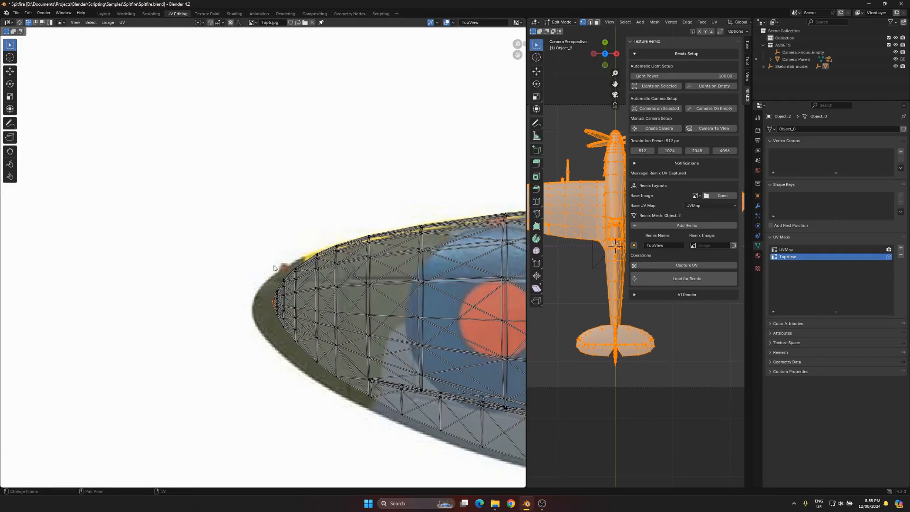
- Enable proportional editing and move the left wingtip UVs out to the painted wing edge, using a radius of about 0.18
click(230, 23)
key(g)
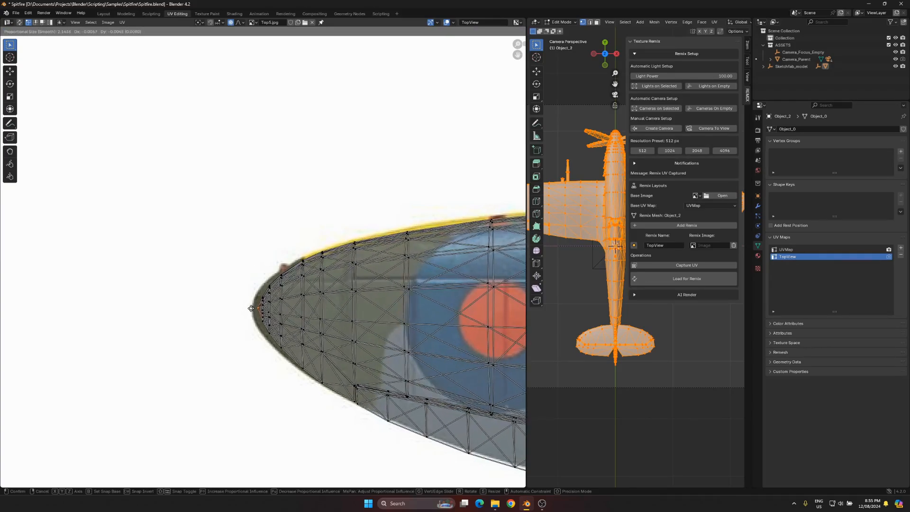
scroll(251, 309, up, 20)
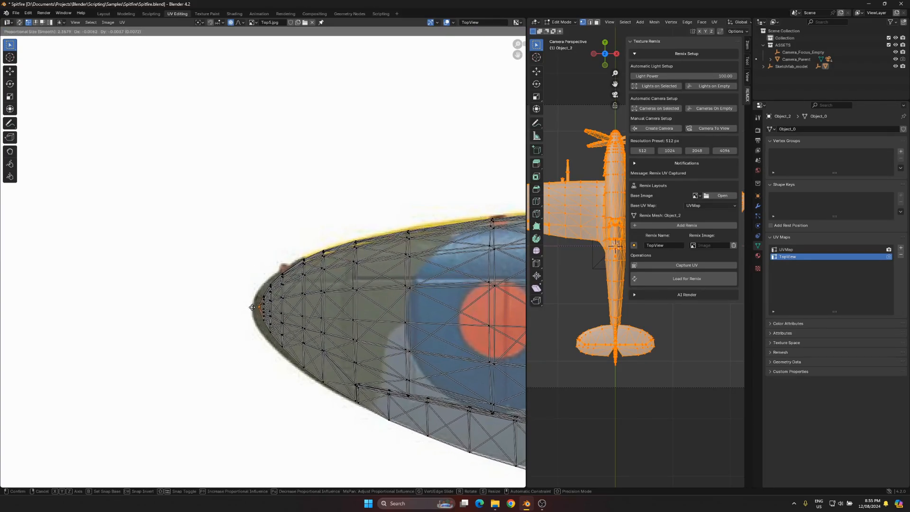
scroll(265, 310, up, 15)
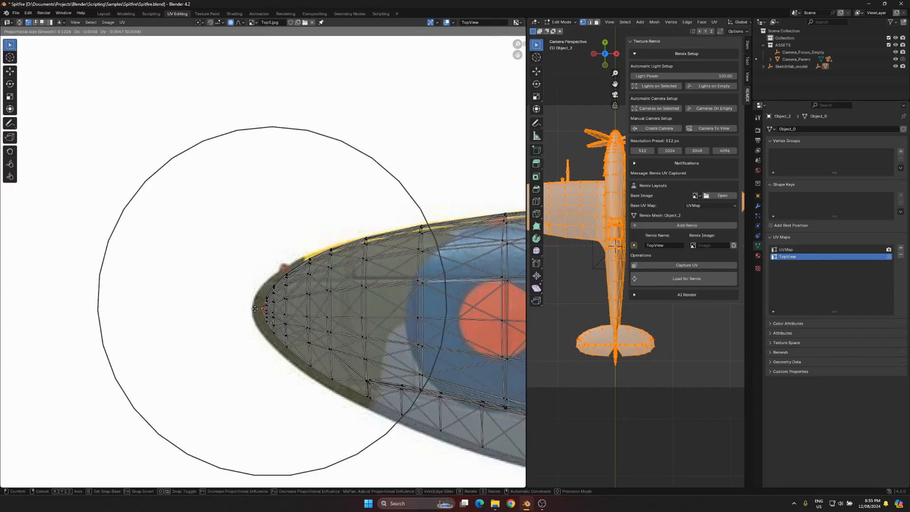
scroll(276, 311, down, 4)
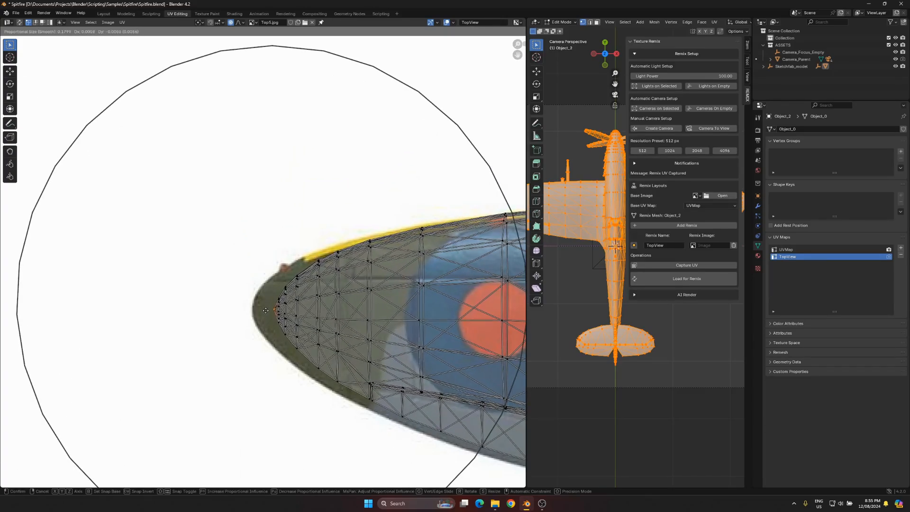
click(249, 309)
- Move the right wingtip UVs out to the painted wing edge with proportional editing at a radius of about 0.18
scroll(294, 307, down, 4)
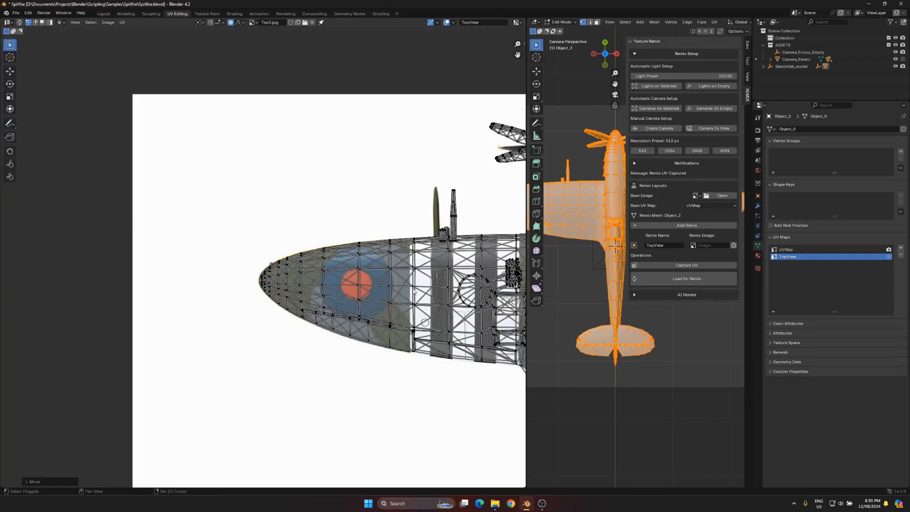
shift+middle_drag(333, 304, 342, 263)
scroll(341, 265, up, 4)
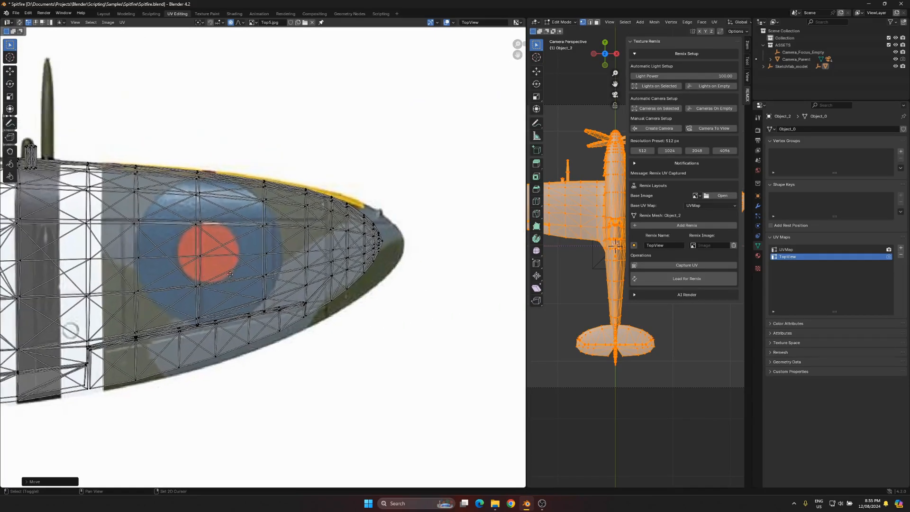
key(g)
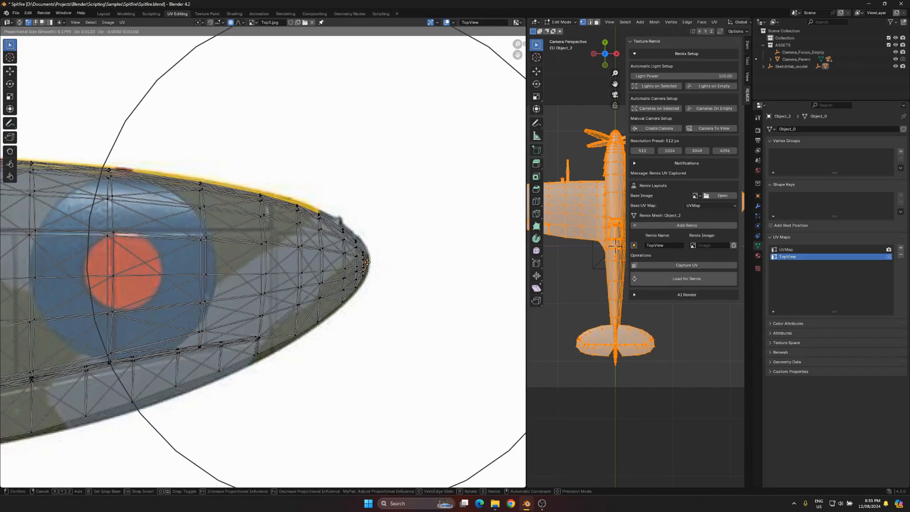
scroll(360, 261, down, 3)
click(368, 261)
scroll(317, 261, down, 4)
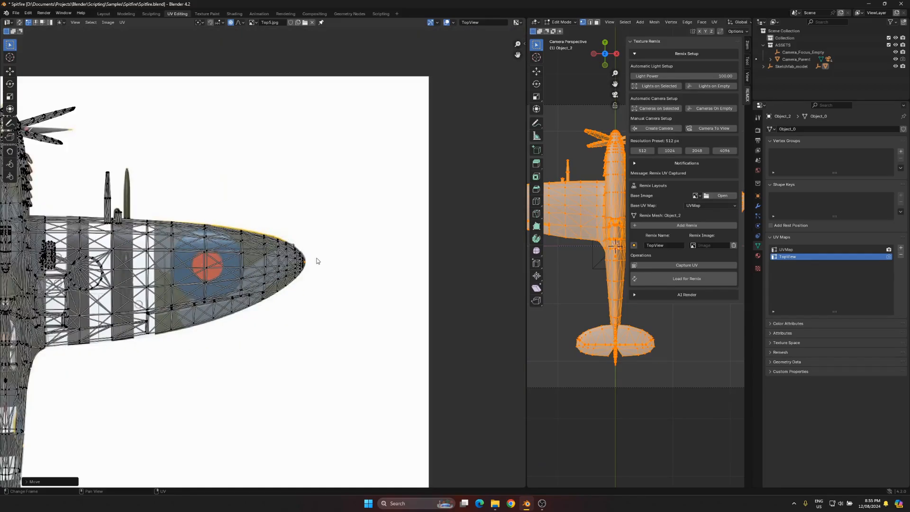
- Turn off proportional editing and shift the linked UVs of the left wing's long cannon along X onto the painted cannon
scroll(194, 252, down, 2)
shift+middle_drag(60, 225, 275, 254)
scroll(266, 252, up, 5)
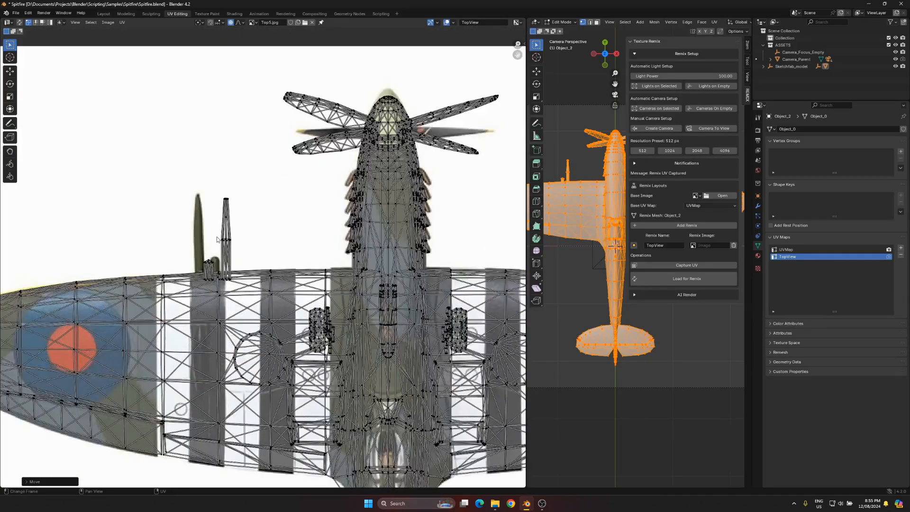
shift+middle_drag(221, 235, 296, 243)
scroll(318, 214, up, 2)
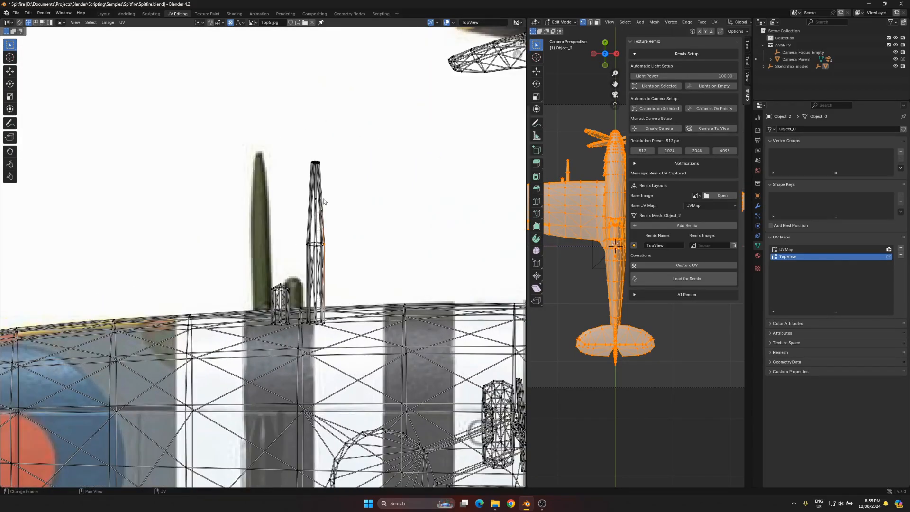
key(l)
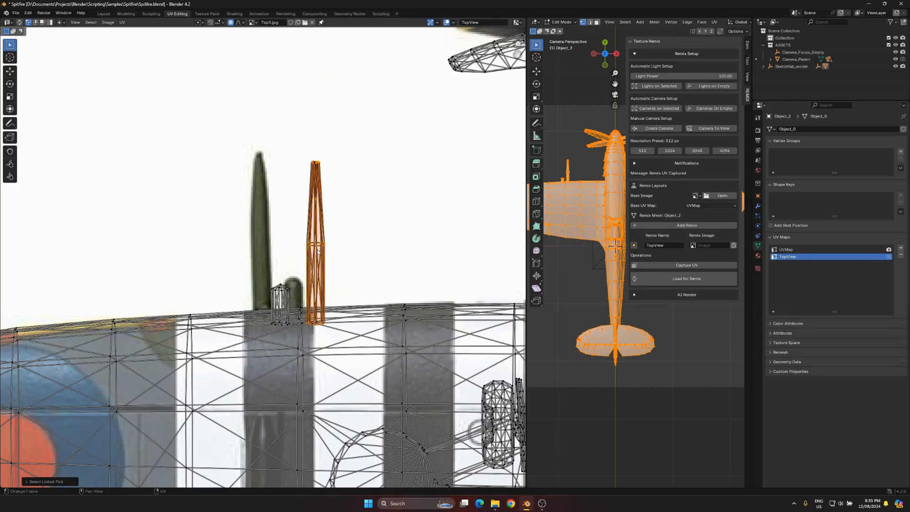
key(g)
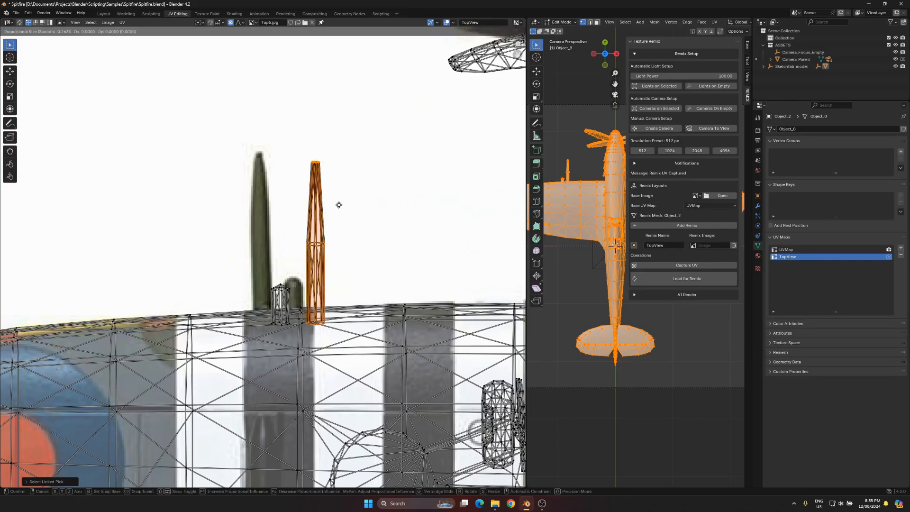
right_click(336, 206)
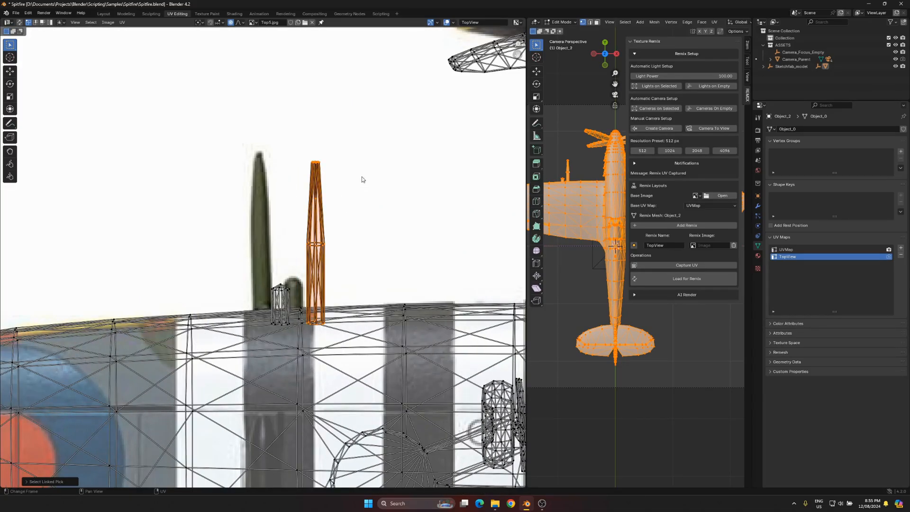
click(231, 22)
key(g)
key(x)
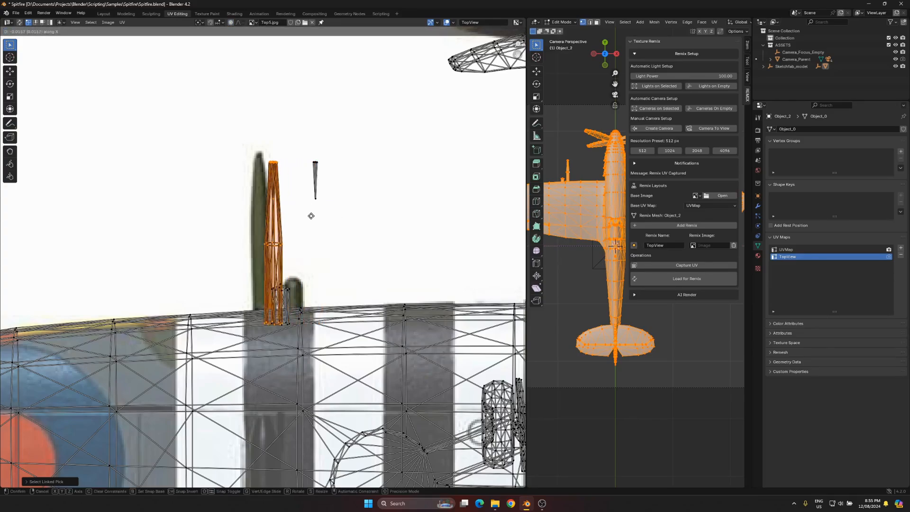
click(298, 214)
- Shift the leftover tip UVs of the left wing's cannon along X onto the painted barrel
click(292, 211)
key(g)
key(x)
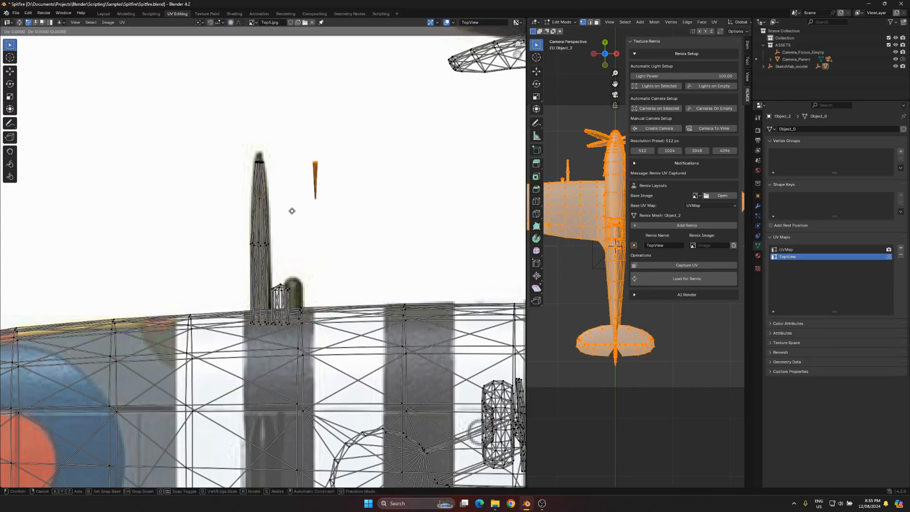
click(235, 213)
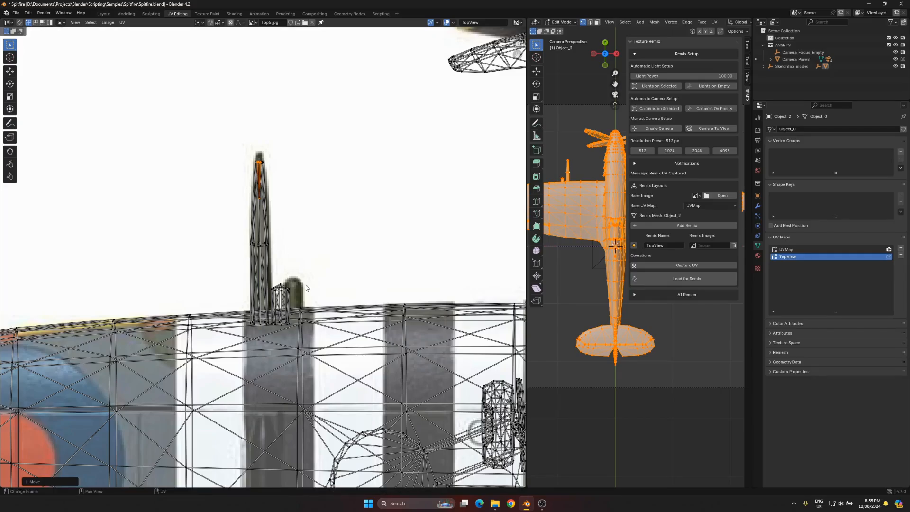
- Select the linked UVs of the left wing's short gun stub and move them onto the painted stub
click(286, 299)
scroll(285, 299, up, 5)
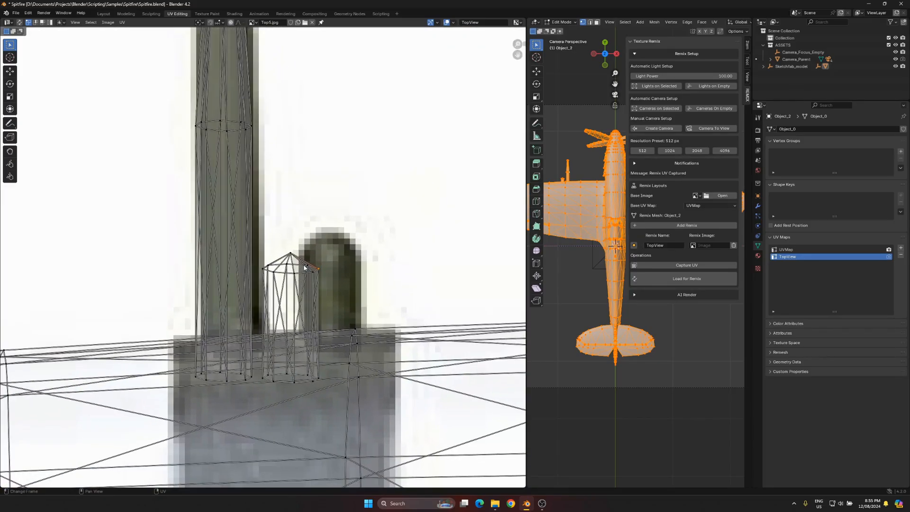
key(l)
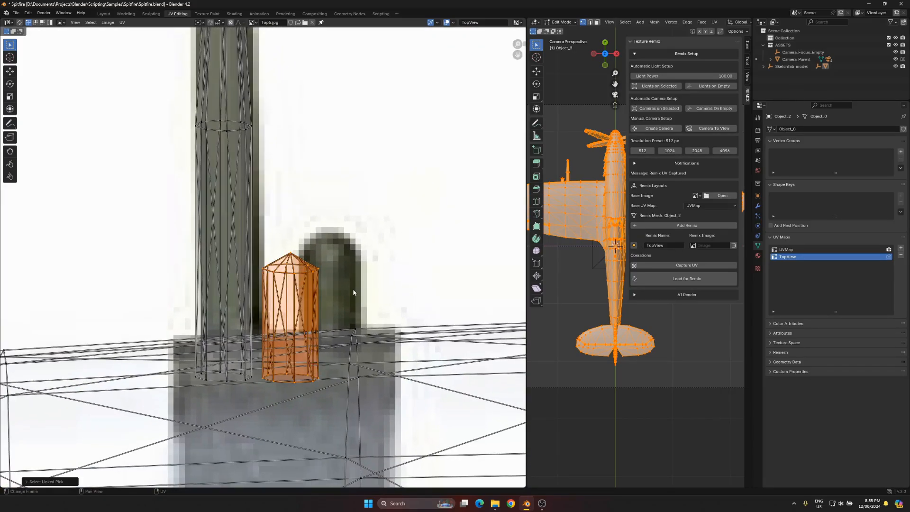
key(g)
click(391, 292)
- Select the linked UVs of the right wing's long cannon and move them along X onto the painted cannon
scroll(469, 301, down, 5)
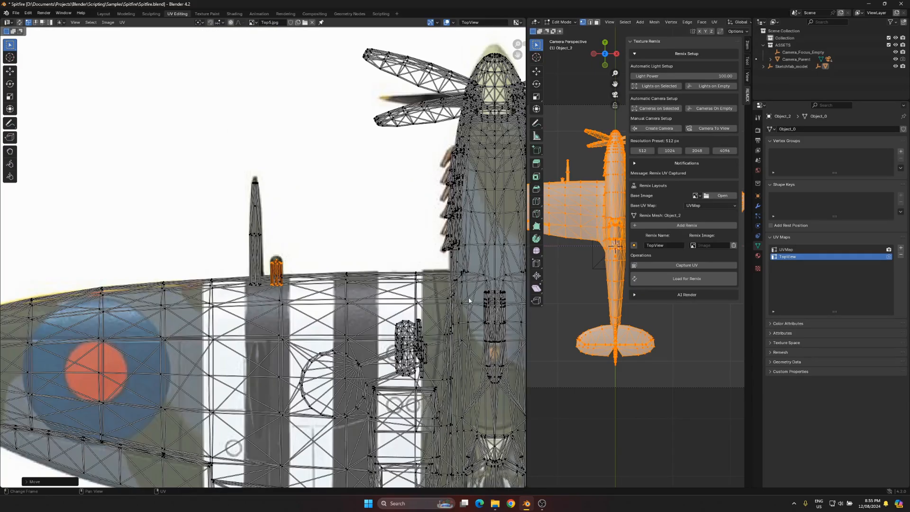
scroll(469, 300, down, 2)
middle_drag(469, 300, 269, 319)
scroll(367, 273, up, 6)
middle_drag(378, 253, 186, 236)
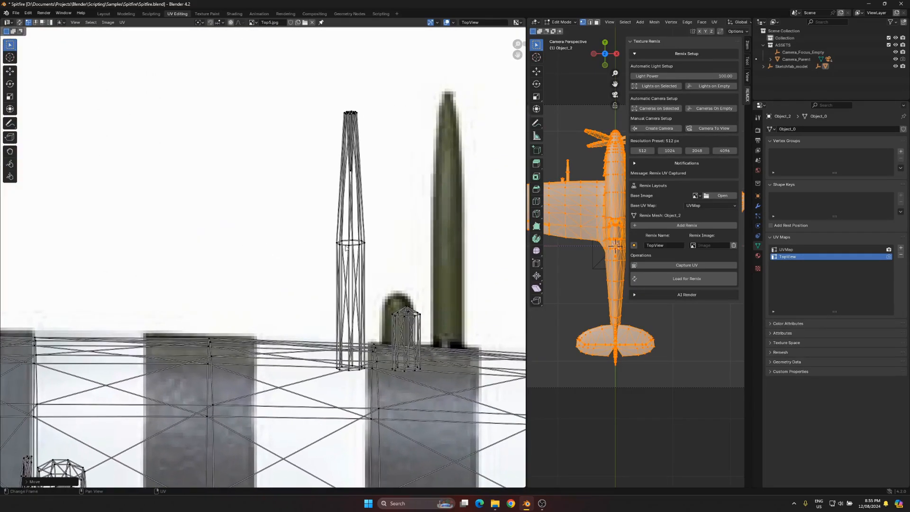
key(l)
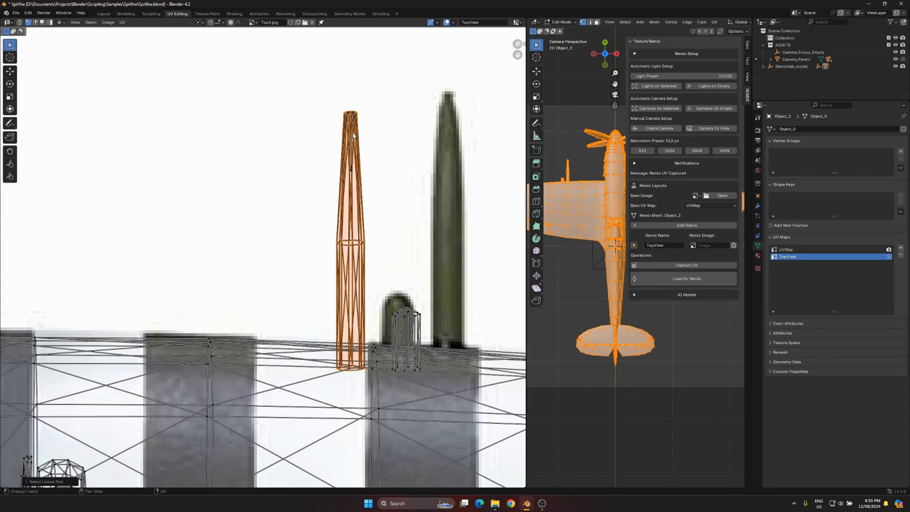
key(g)
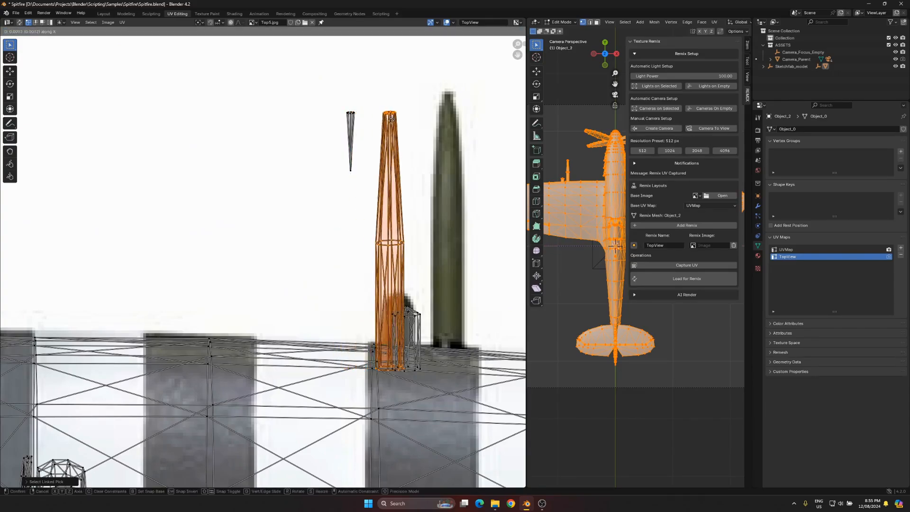
click(357, 88)
- Shift the leftover tip UVs of the right wing's cannon along X onto the painted barrel
click(351, 142)
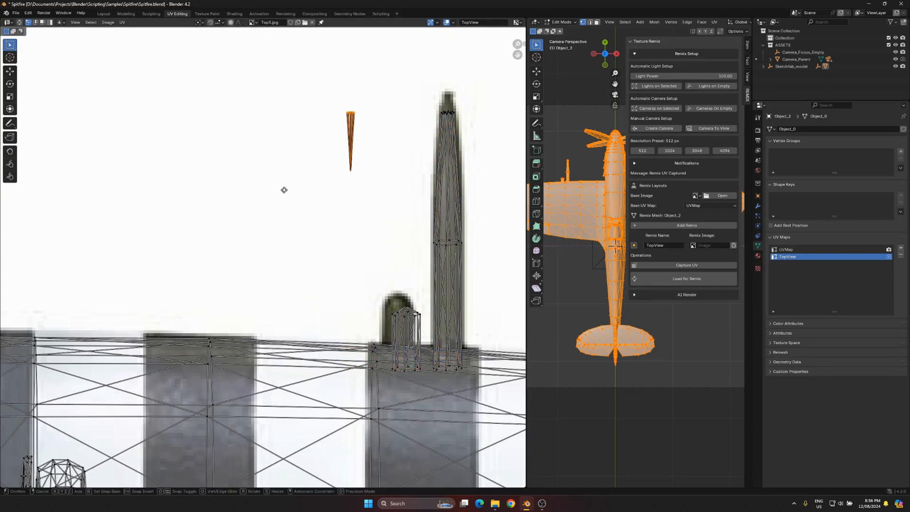
key(g)
key(x)
click(380, 197)
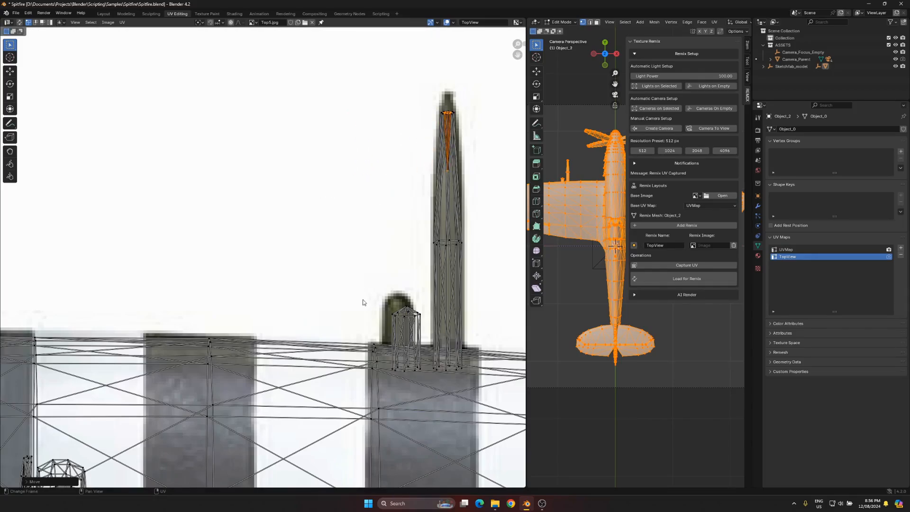
- Select the linked UVs of the right wing's short gun stub and shift them along X onto the painted stub
click(406, 316)
key(l)
key(l)
key(g)
key(x)
click(405, 340)
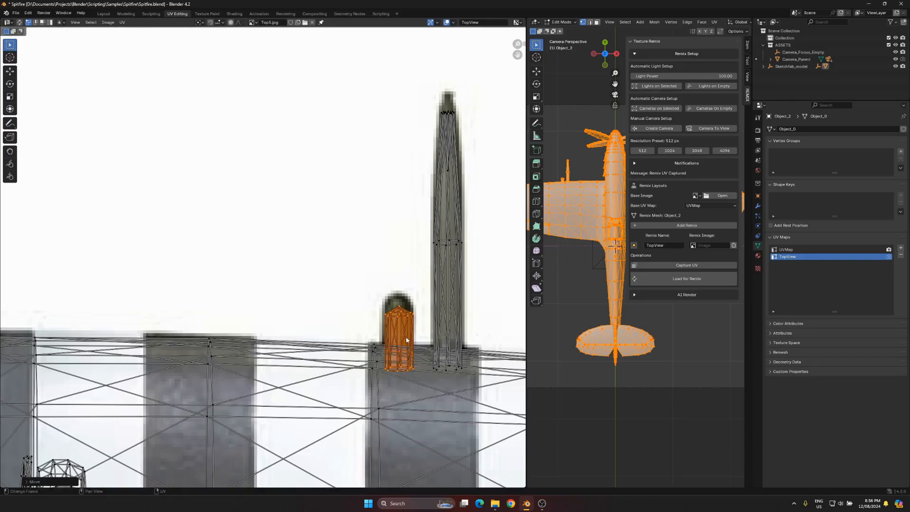
- Move the spinner tip UVs forward along Y towards the painted nose, using proportional editing with a radius of about 1.95
scroll(405, 339, down, 10)
scroll(239, 217, up, 8)
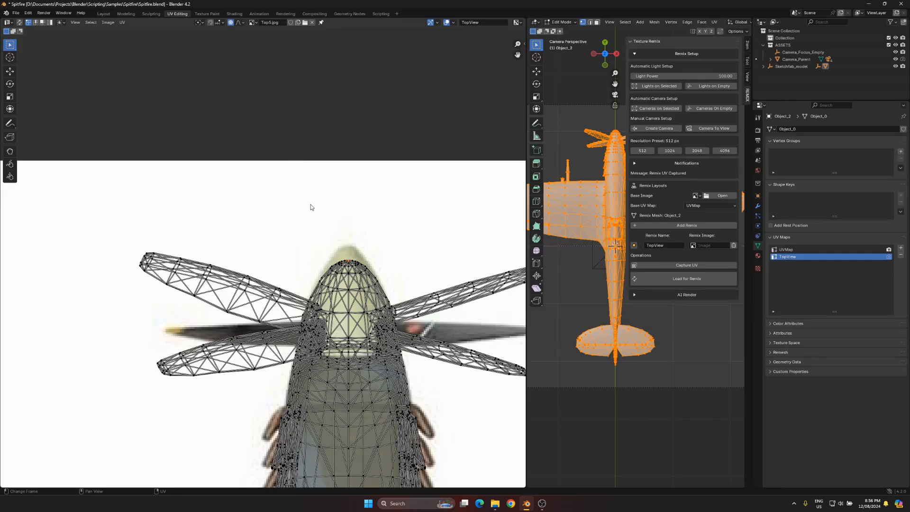
key(g)
key(y)
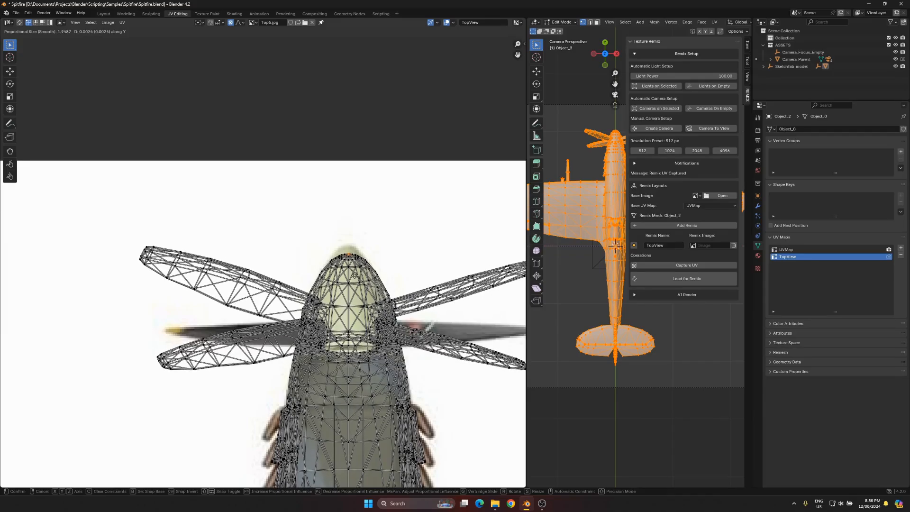
click(355, 277)
- Try to scale the tailplane UVs down to about 0.96 with proportional editing enabled
scroll(355, 278, down, 3)
scroll(354, 281, down, 9)
shift+middle_drag(332, 327, 364, 209)
scroll(351, 312, up, 10)
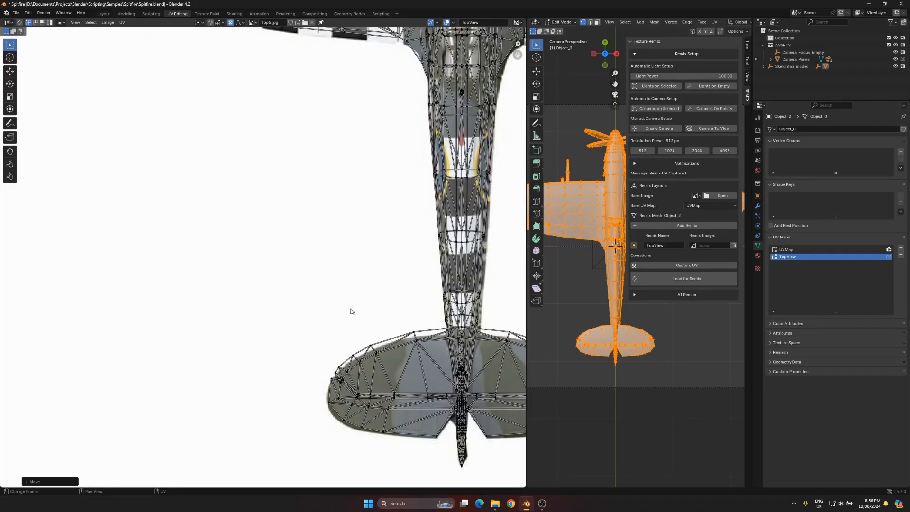
shift+middle_drag(402, 305, 279, 225)
drag(191, 240, 479, 407)
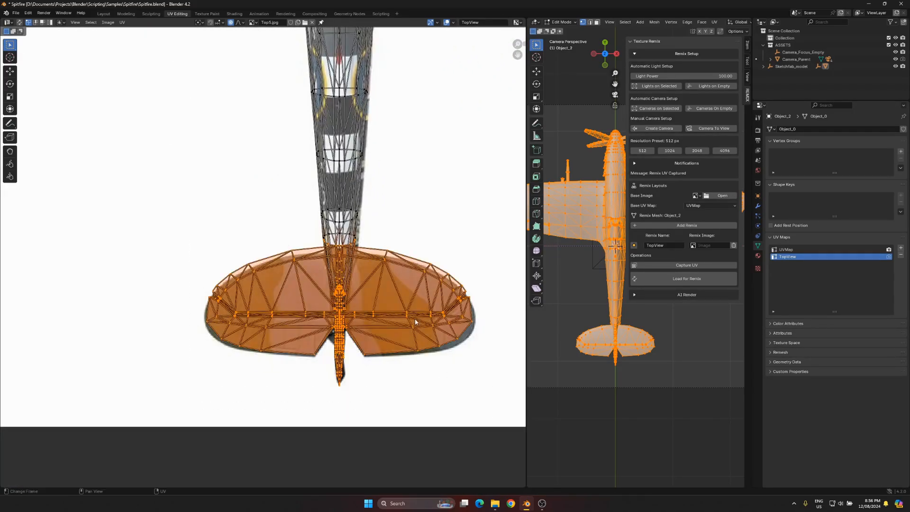
key(s)
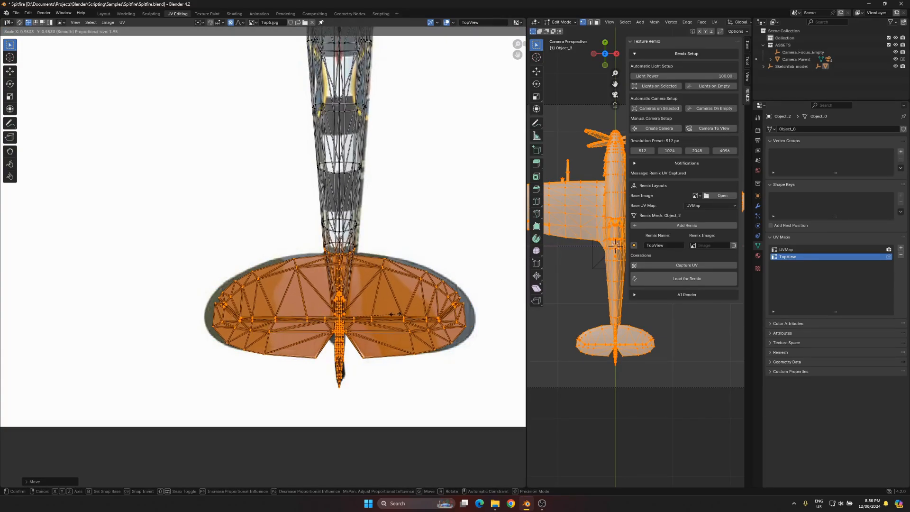
click(391, 314)
scroll(390, 311, down, 6)
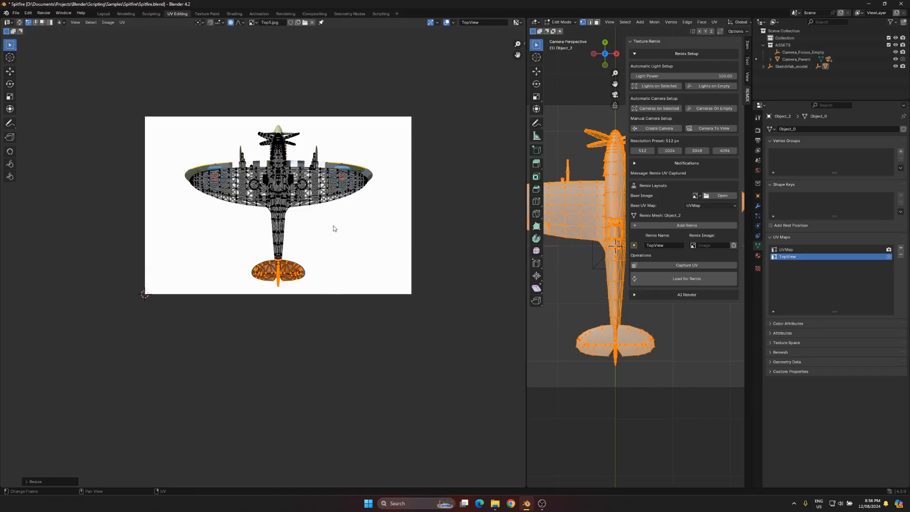
scroll(333, 226, down, 1)
shift+middle_drag(303, 216, 309, 245)
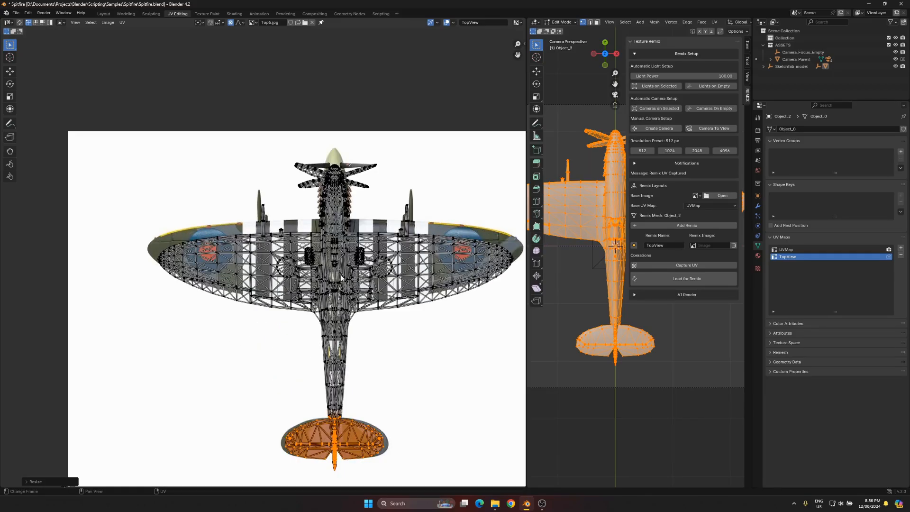
- Box-select UVs along the left wing's leading edge, and undo that selection and the tailplane scaling
drag(132, 134, 264, 248)
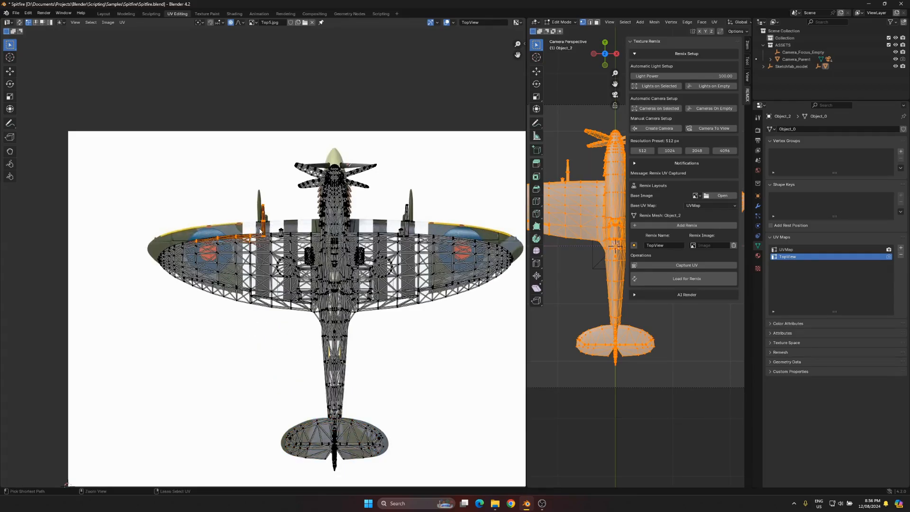
key(ctrl+z)
key(ctrl+z)
- With proportional editing off, box-select the whole tail section's UVs and scale them slightly to fit the painted tailplane
middle_drag(371, 342, 349, 250)
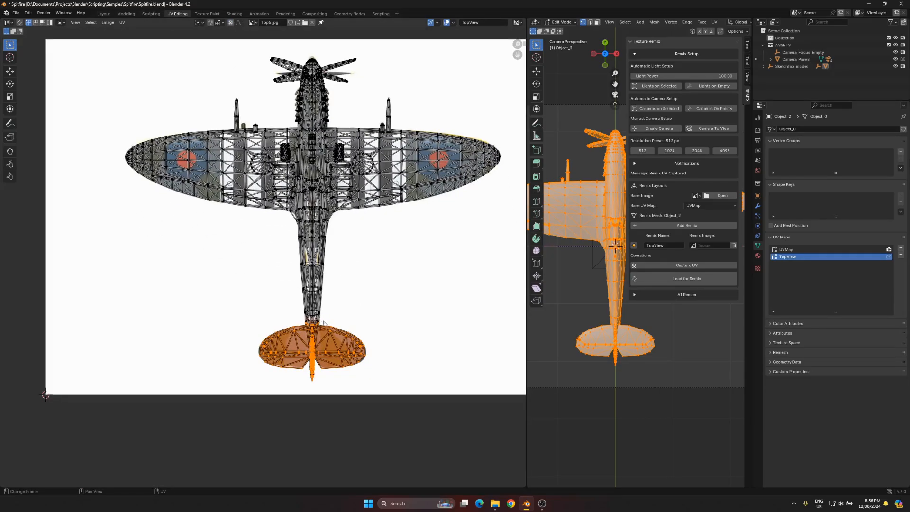
scroll(324, 323, up, 6)
scroll(324, 322, down, 2)
drag(169, 235, 449, 408)
drag(153, 238, 487, 413)
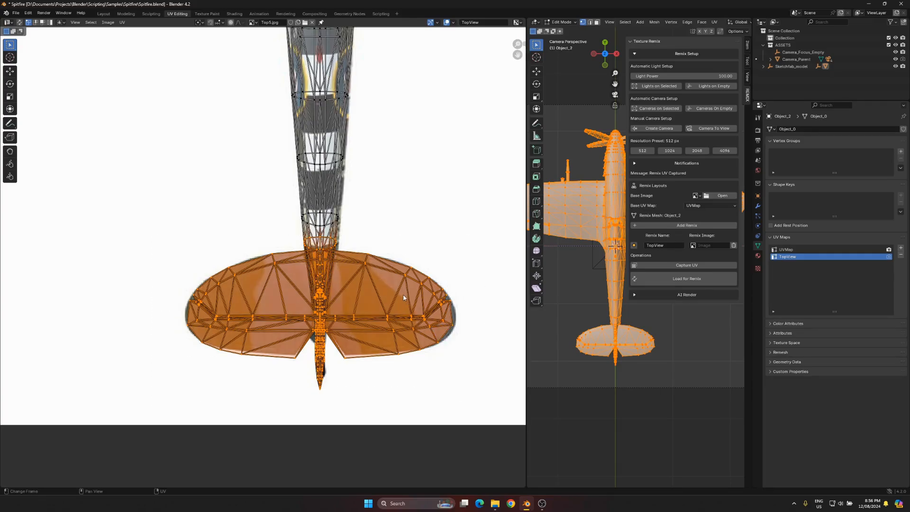
key(s)
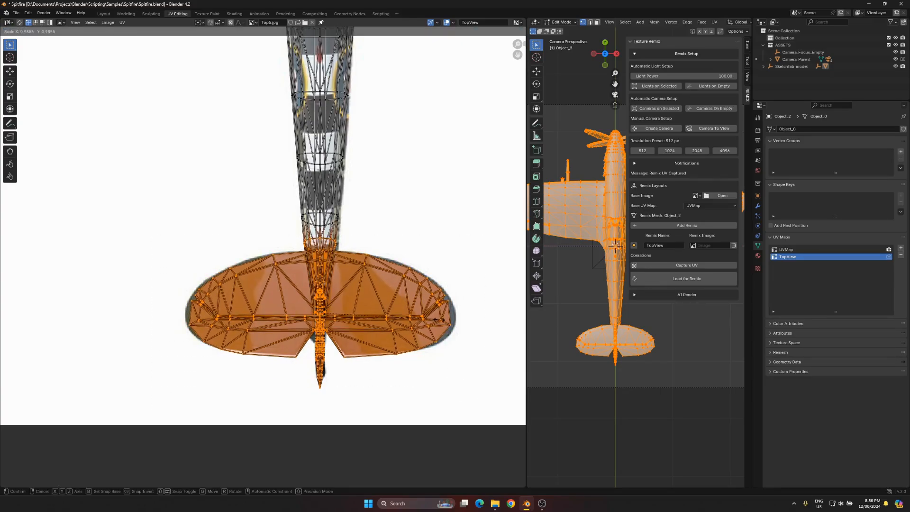
click(436, 318)
- Nudge the tail section's UVs along Y and fine-tune their scale to match the painted tailplane outline
key(g)
key(y)
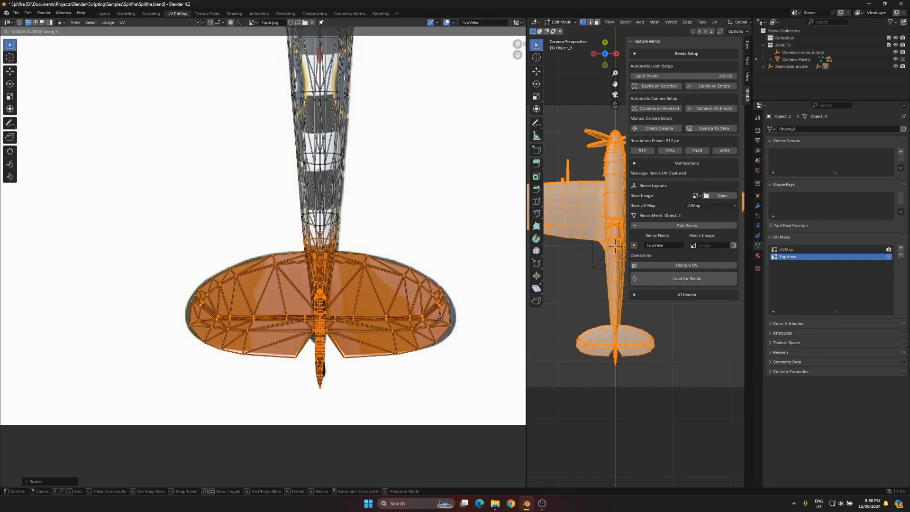
click(456, 323)
key(s)
click(457, 325)
scroll(456, 324, down, 7)
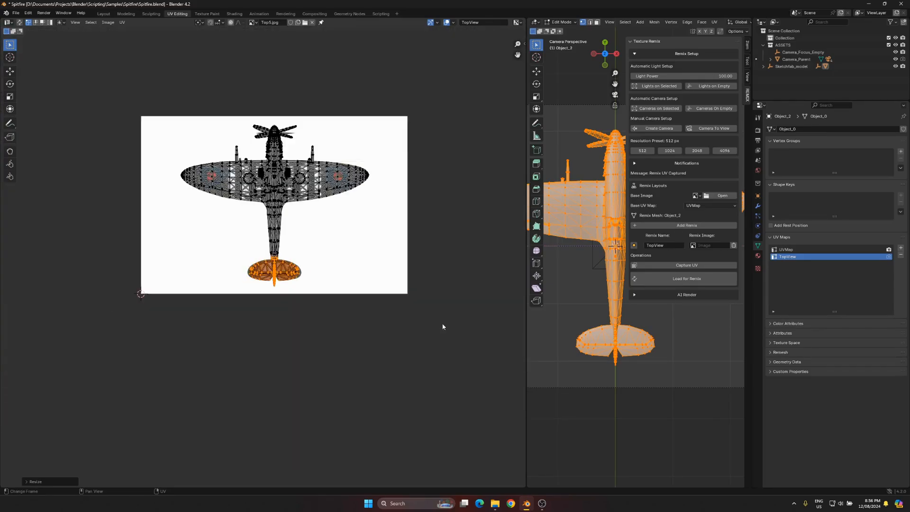
middle_drag(365, 242, 339, 275)
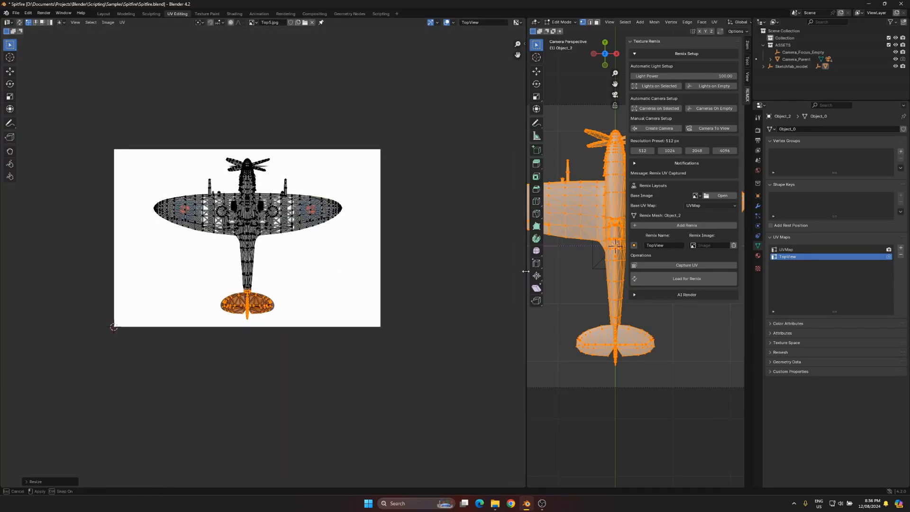
- Enlarge the 3D viewport beside the UV editor, return the Spitfire to Object Mode and show it in Material Preview shading
drag(525, 274, 305, 274)
key(Tab)
scroll(442, 234, up, 5)
shift+middle_drag(442, 232, 590, 316)
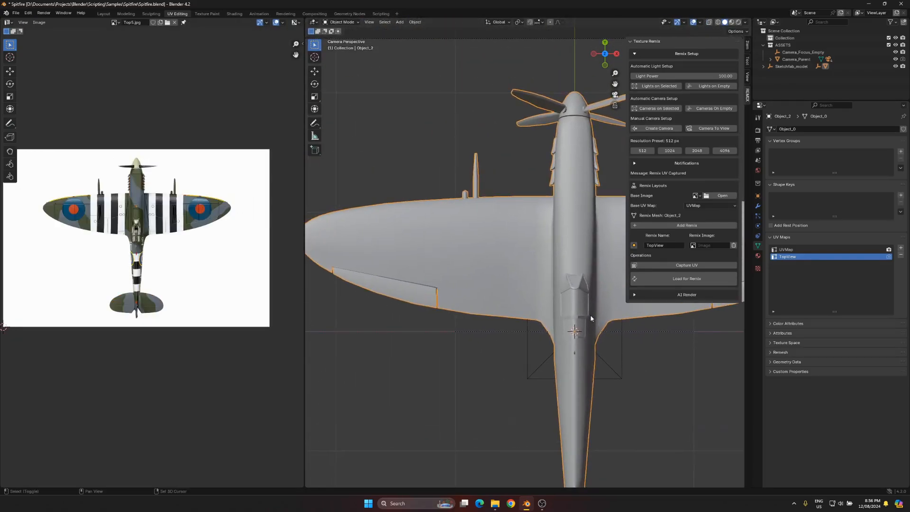
scroll(550, 263, down, 1)
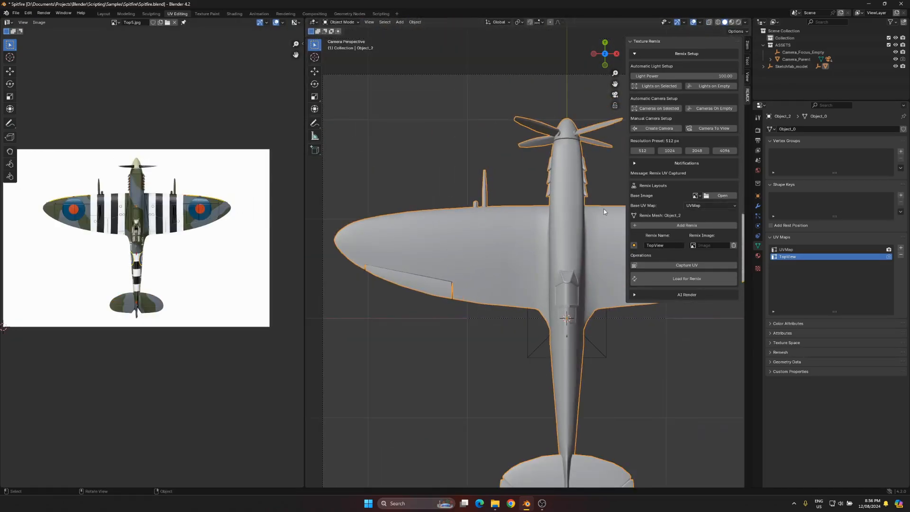
click(731, 23)
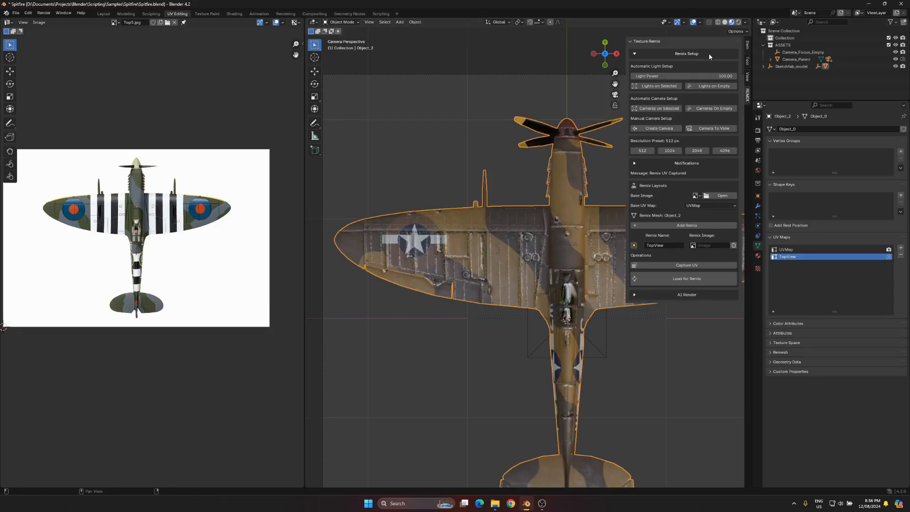
shift+middle_drag(562, 216, 493, 215)
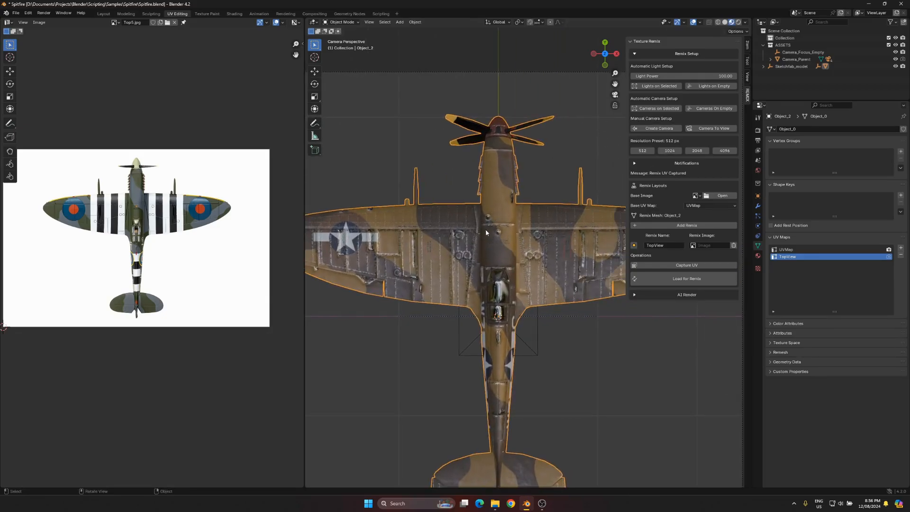
- Choose Scene_-_Root_baseColor.png as the base image in the remix layout
click(696, 196)
click(709, 212)
drag(626, 194, 616, 194)
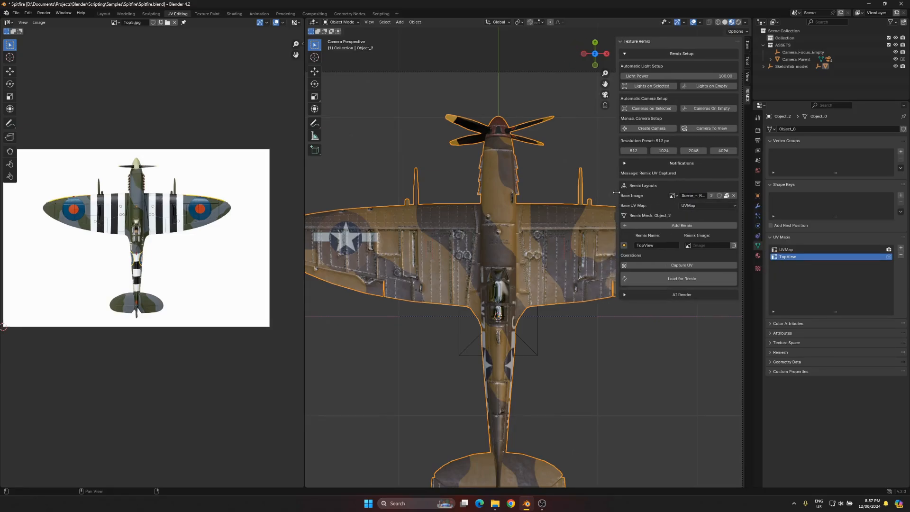
- Remove the aircraft's Scene_-_Root material slot and create a new material named BaseSpitfire
drag(304, 205, 165, 205)
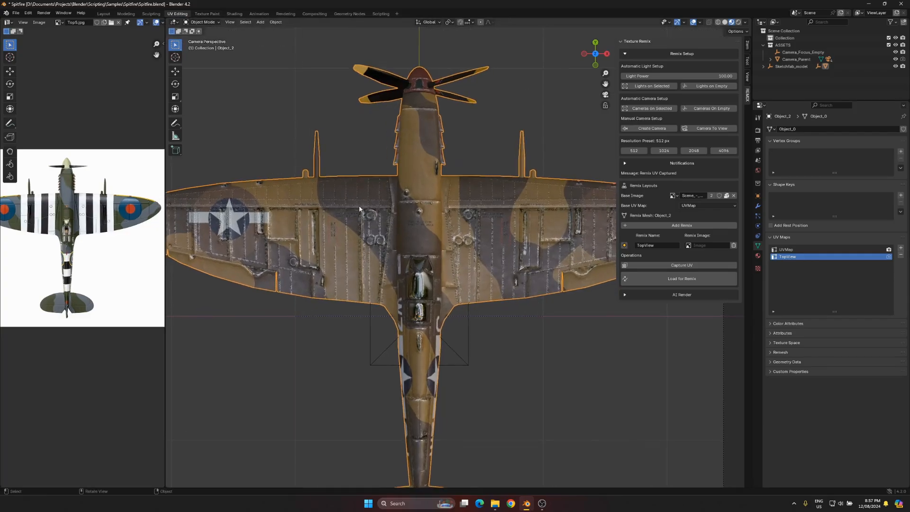
scroll(413, 231, down, 2)
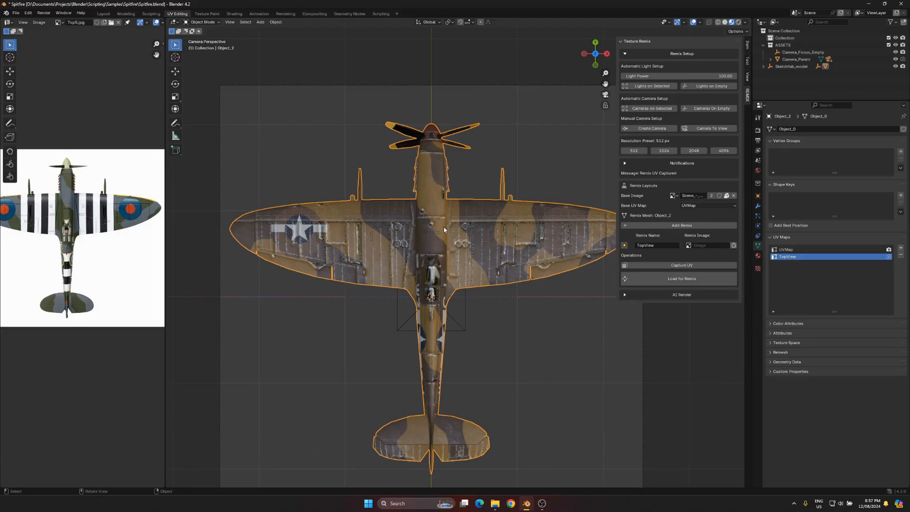
click(758, 256)
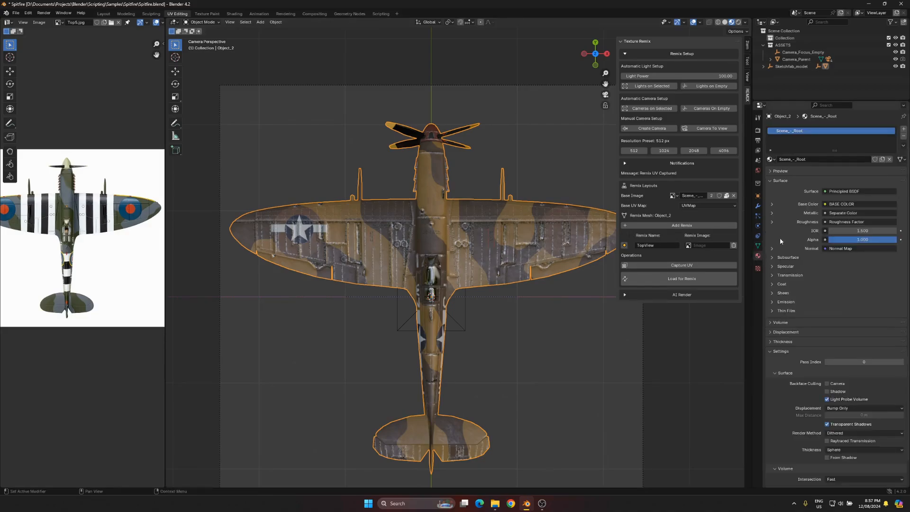
click(903, 136)
click(845, 161)
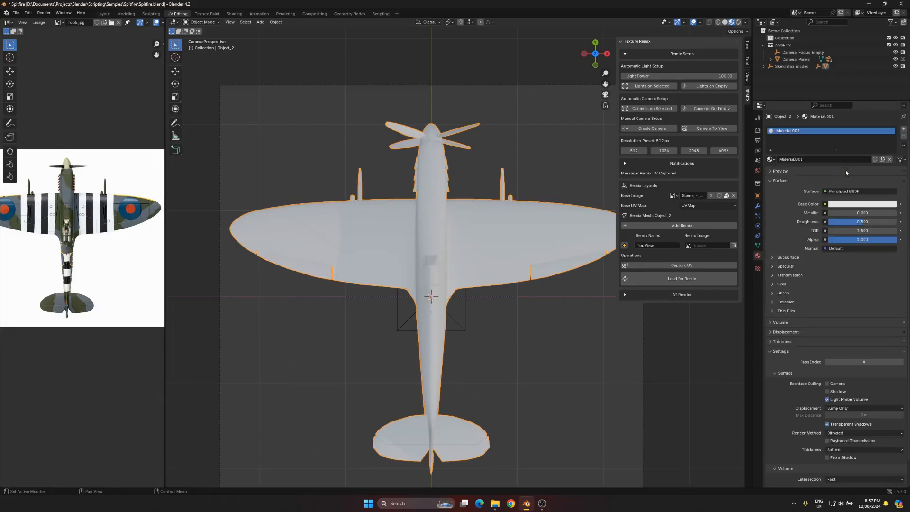
double_click(828, 160)
text(BaseSpitfire)
key(Return)
- Feed BaseSpitfire's Base Color from an Image Texture holding a new blank image named SpitfireBase
click(828, 206)
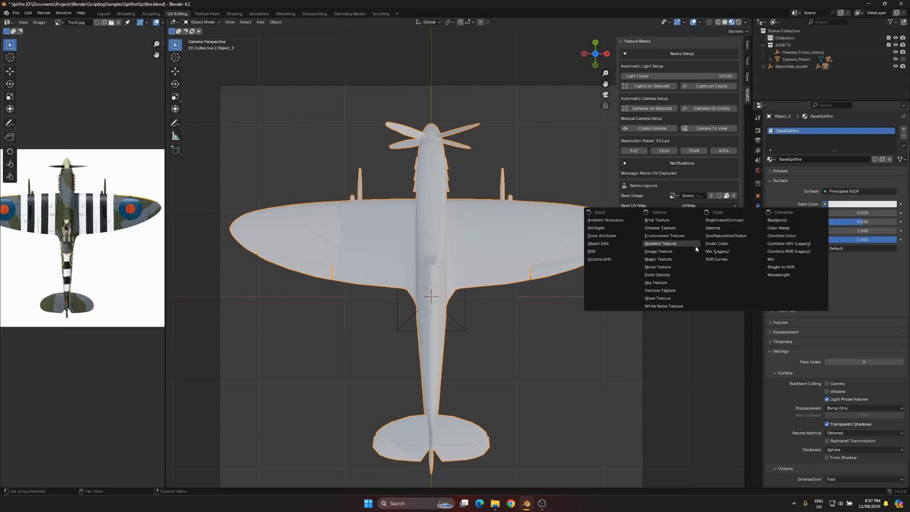
click(673, 252)
click(810, 213)
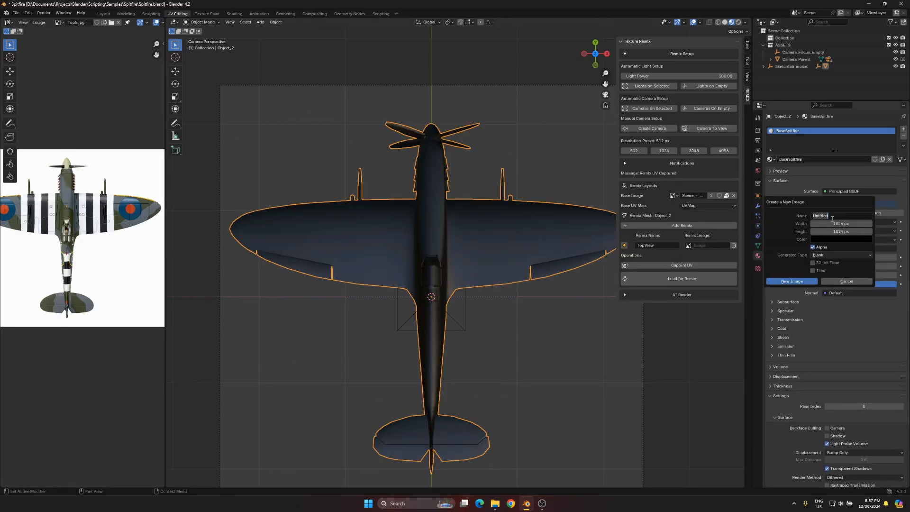
text(SpitfireBase)
click(799, 280)
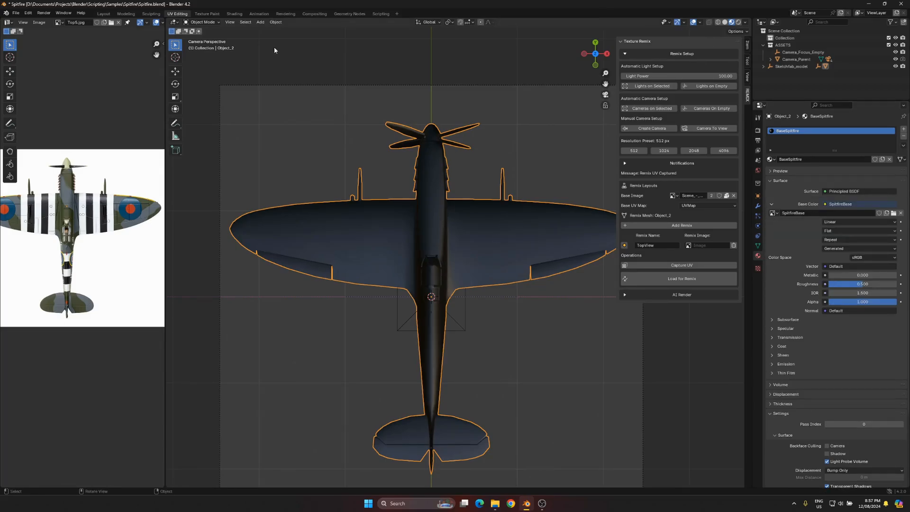
- Try adding a second Image Texture node to the BaseSpitfire node tree in the Shading workspace, and delete it again
click(234, 14)
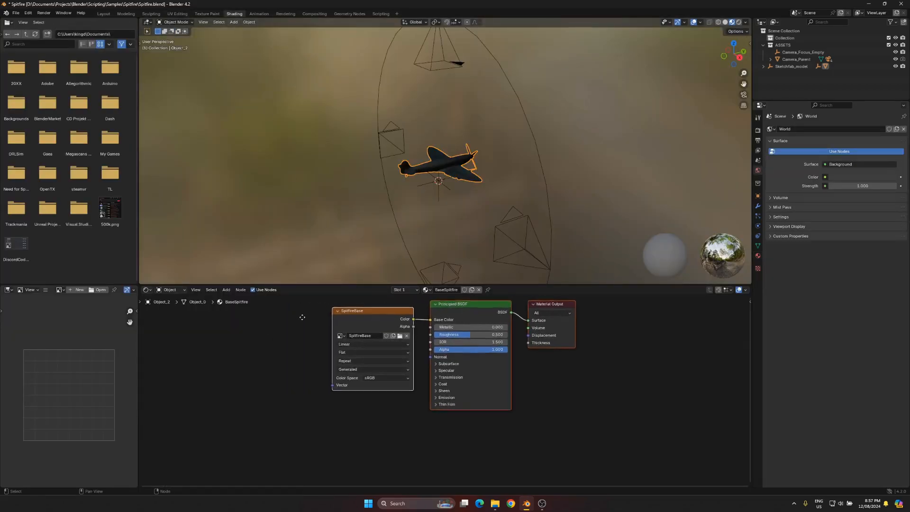
middle_drag(302, 318, 342, 339)
click(320, 343)
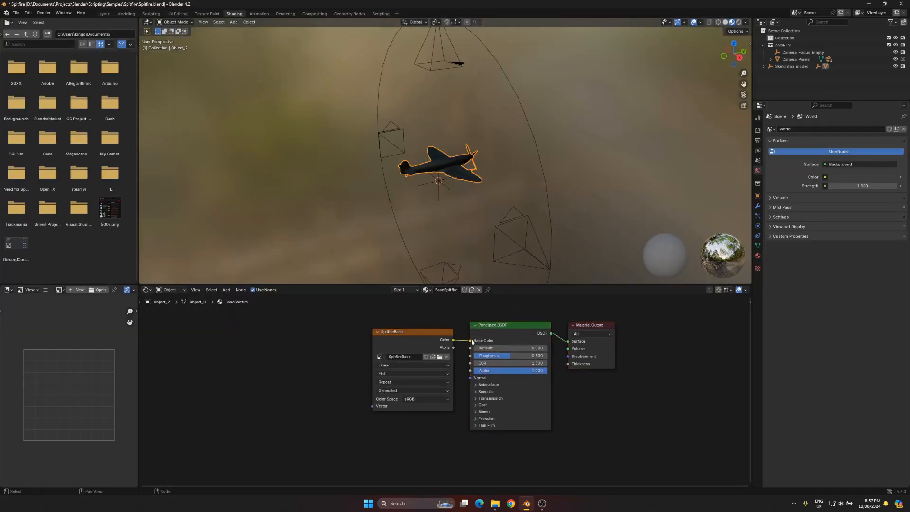
key(shift+a)
click(312, 343)
text(tex)
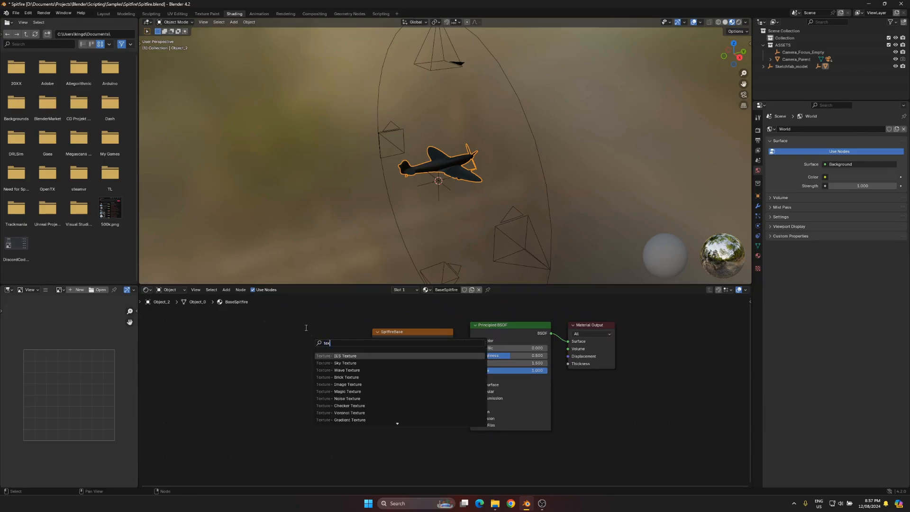
click(333, 384)
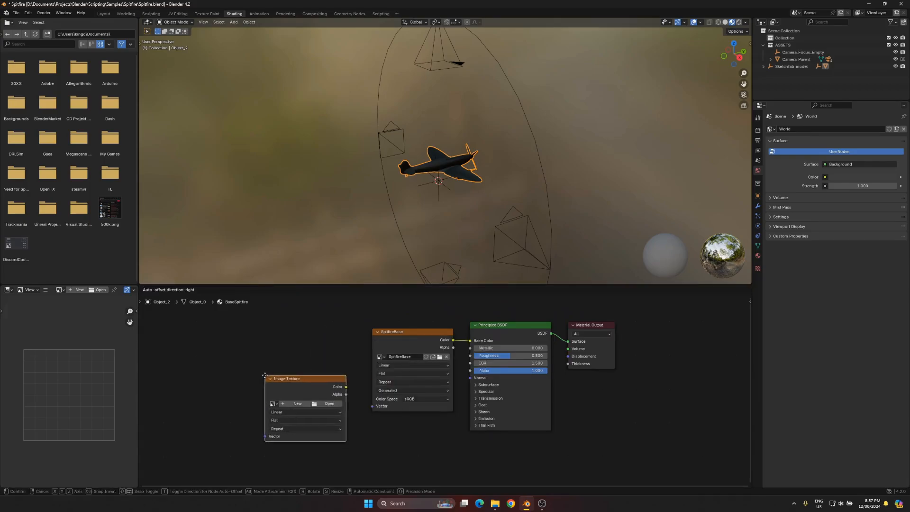
click(265, 359)
drag(345, 369, 292, 380)
key(Delete)
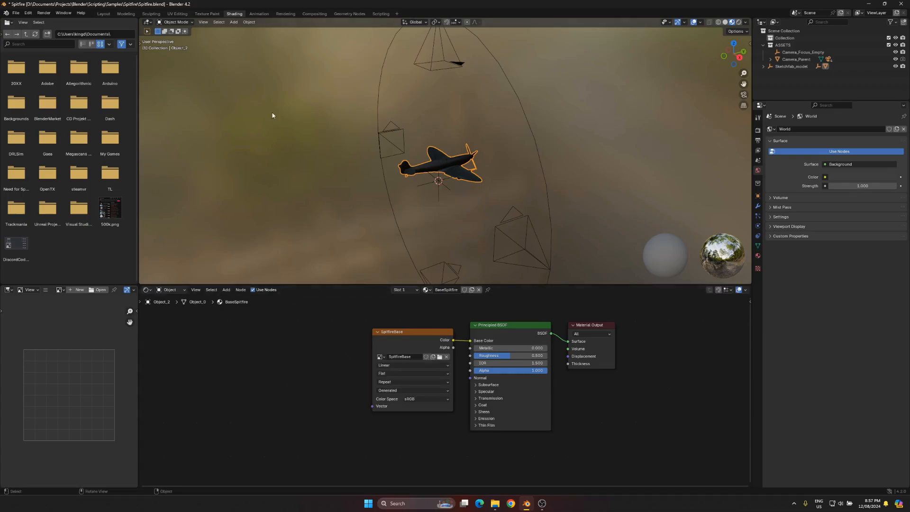
click(177, 13)
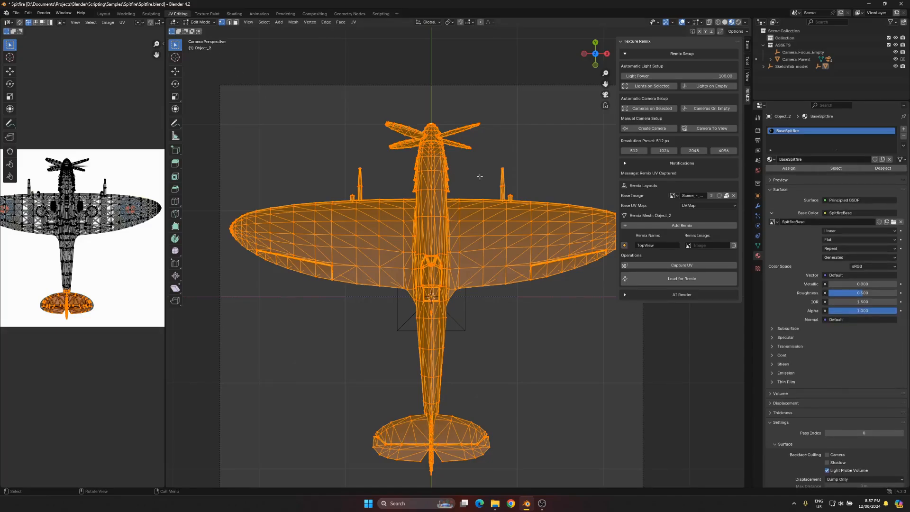
- In Object Mode, set the remix layout's base image to SpitfireBase and its base UV map to UVMap
key(Tab)
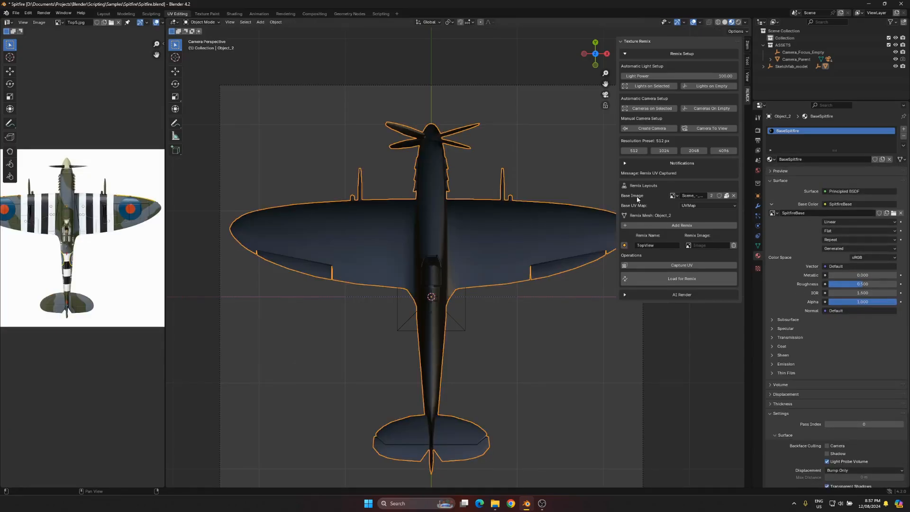
click(674, 196)
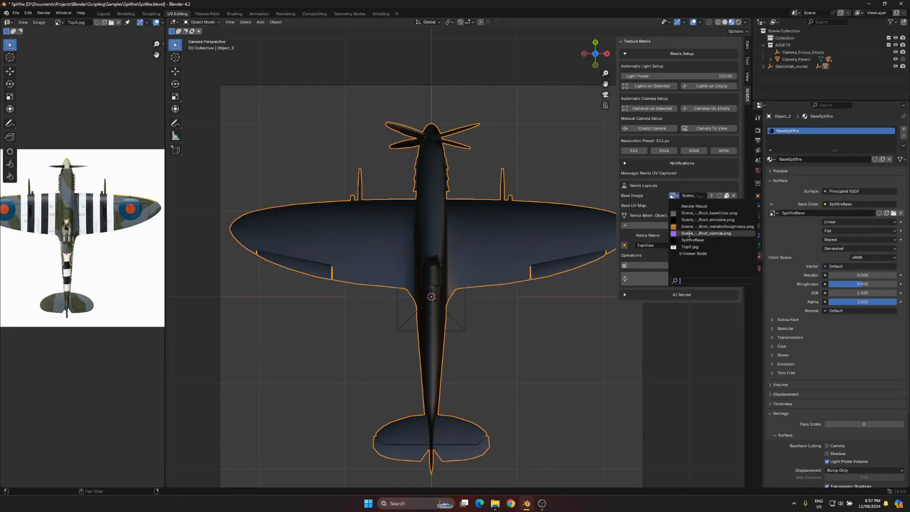
click(691, 240)
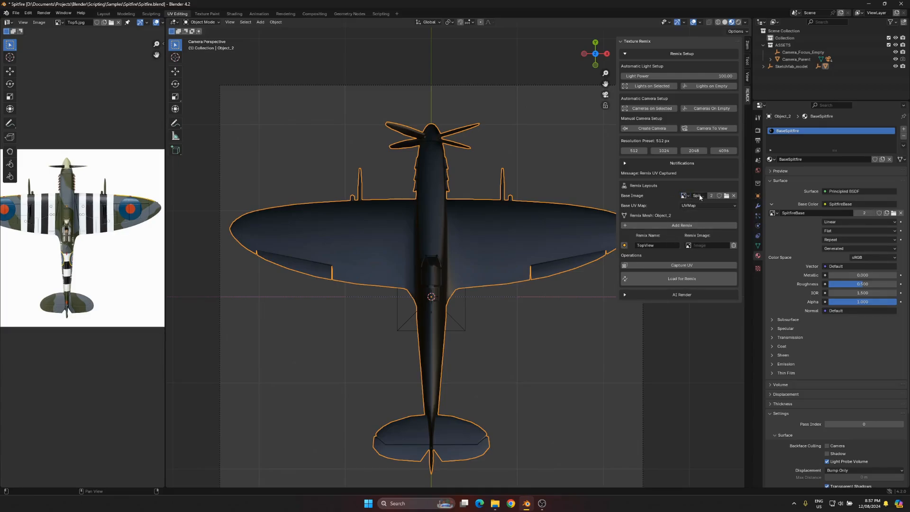
click(708, 205)
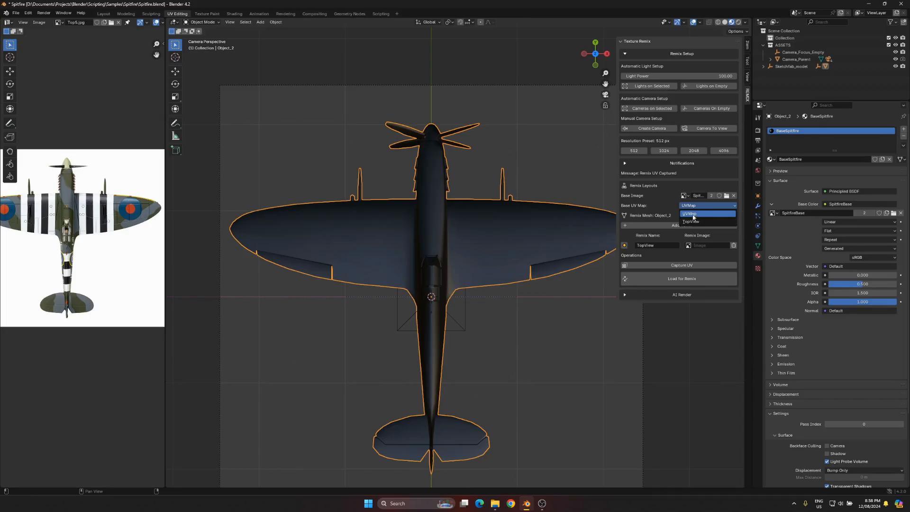
click(691, 214)
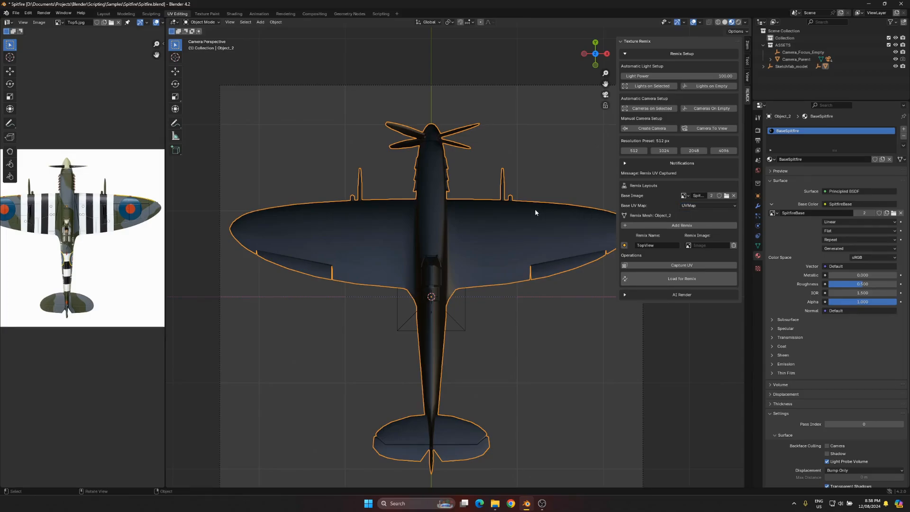
- Assign Top5.jpg as the remix image of the TopView remix
scroll(529, 211, down, 1)
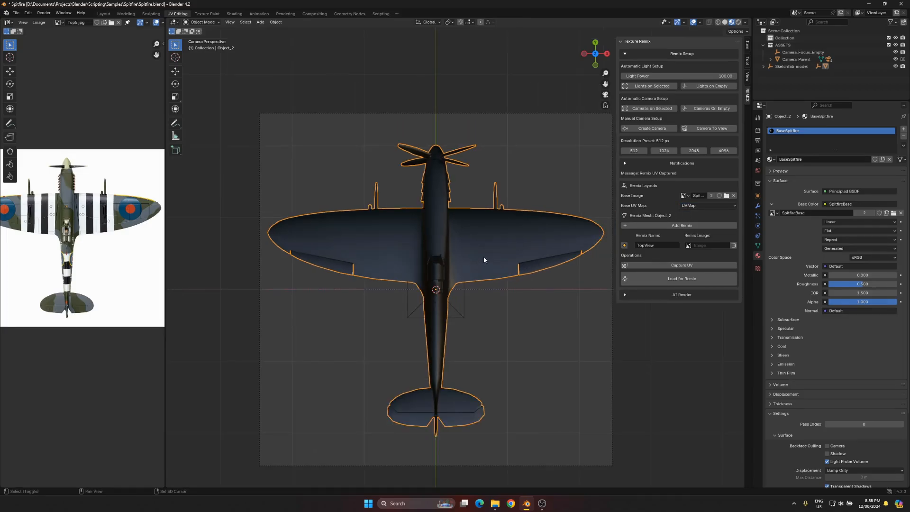
shift+middle_drag(482, 258, 448, 244)
scroll(437, 226, up, 1)
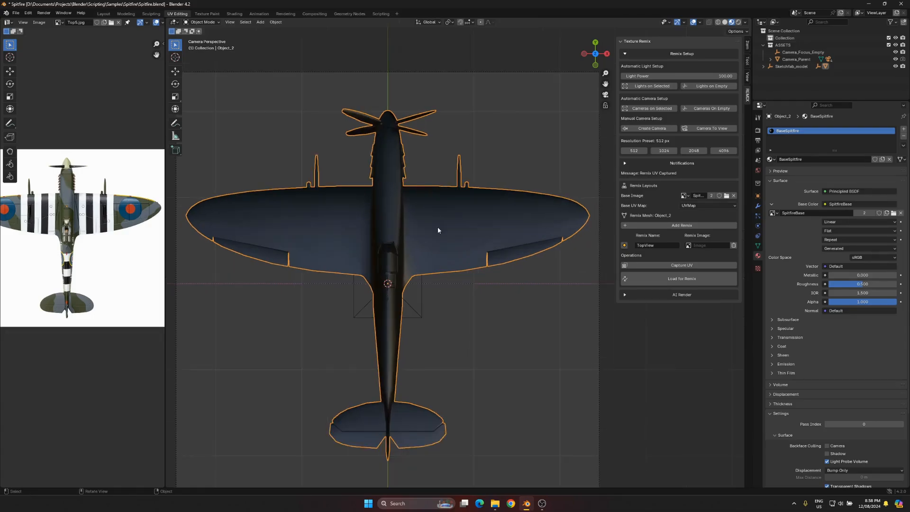
scroll(414, 227, down, 1)
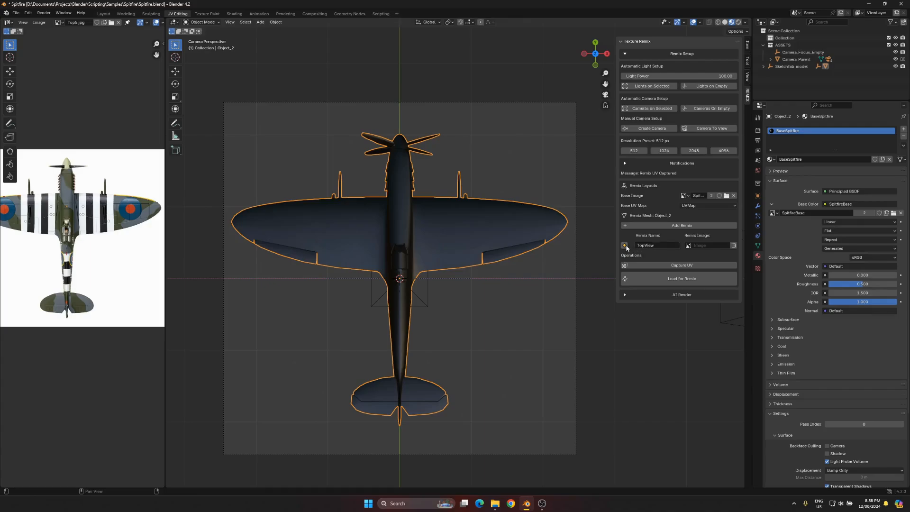
click(691, 246)
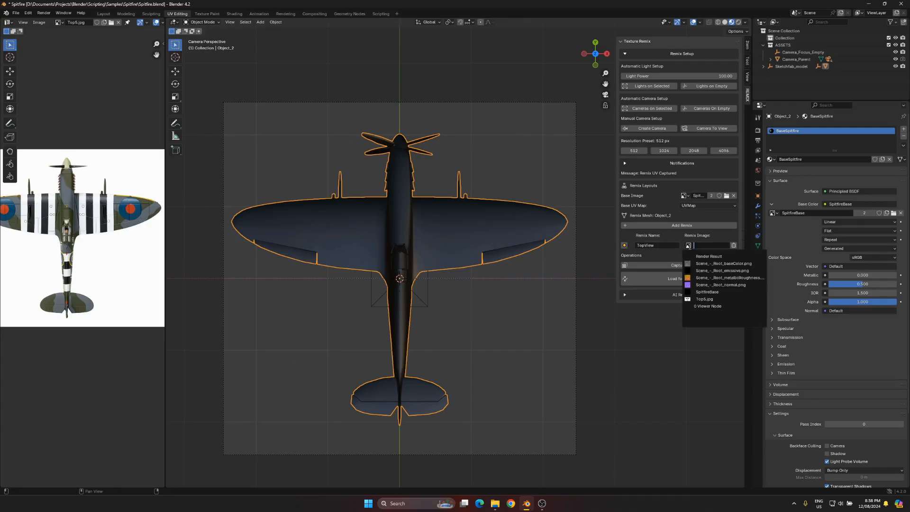
click(705, 299)
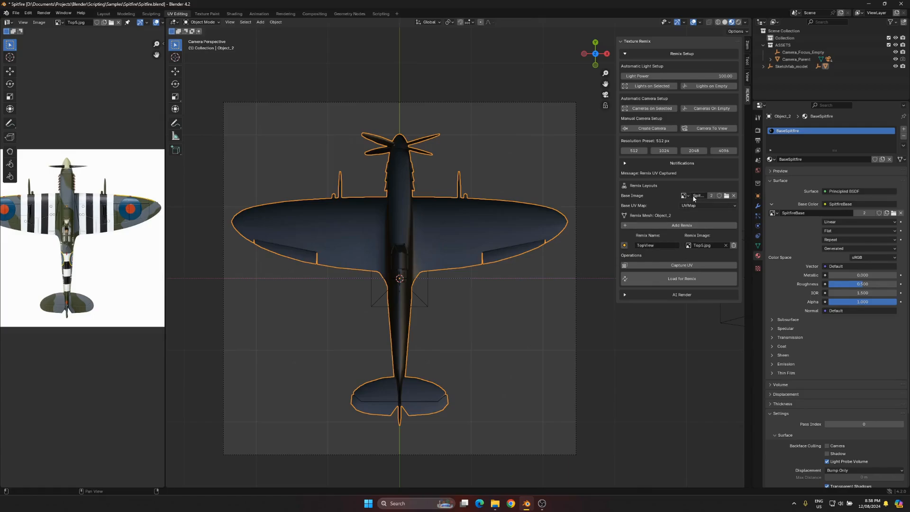
drag(617, 195, 555, 192)
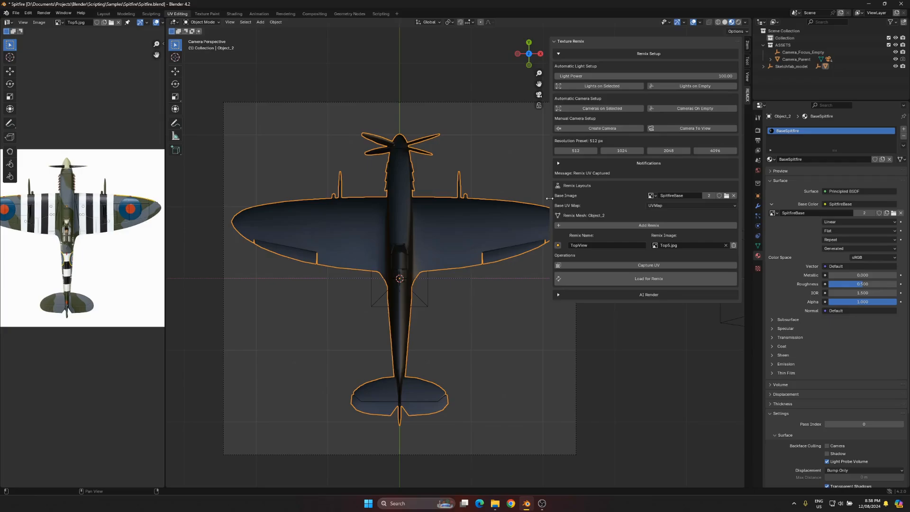
drag(549, 198, 629, 198)
- Load the TopView remix for painting, clone the Top5.jpg livery over the whole aircraft, and return to Object Mode
click(658, 283)
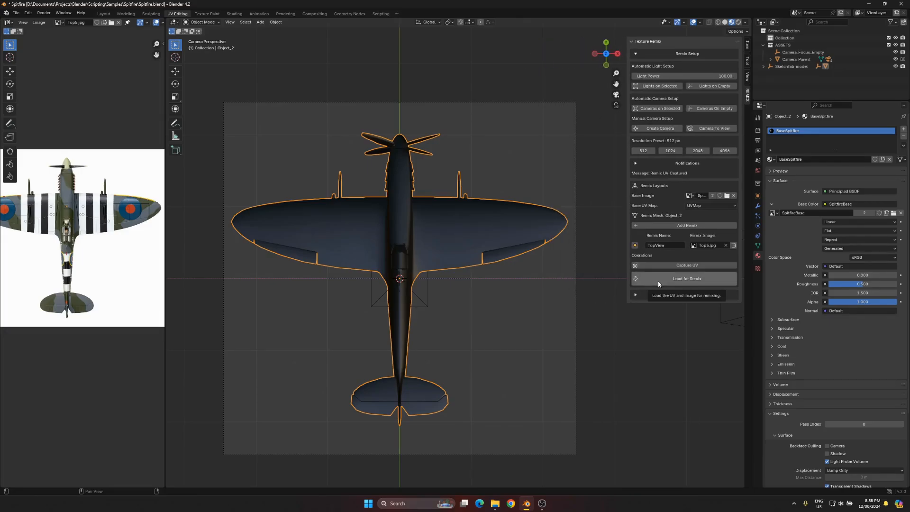
mouse_move(347, 221)
mouse_down()
mouse_move(291, 215)
mouse_move(264, 235)
mouse_move(236, 217)
mouse_move(327, 250)
mouse_move(474, 251)
mouse_move(555, 222)
mouse_move(327, 206)
mouse_move(517, 238)
mouse_move(313, 214)
mouse_move(417, 138)
mouse_move(388, 147)
mouse_move(422, 141)
mouse_move(406, 186)
mouse_move(390, 447)
mouse_move(520, 400)
mouse_move(425, 283)
mouse_move(408, 236)
mouse_up()
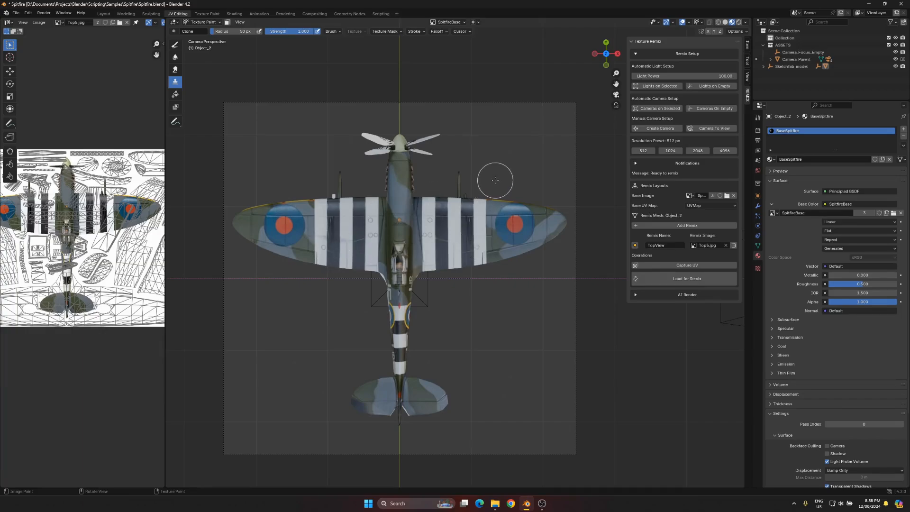
click(203, 21)
click(198, 31)
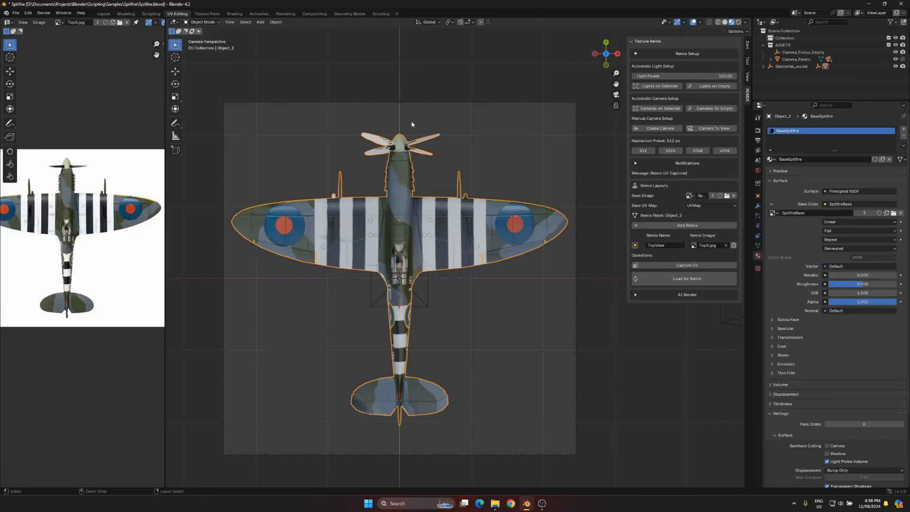
- Reload the TopView remix and clone-paint the reference livery across the wings, fuselage, propeller and tailplane from above
click(674, 279)
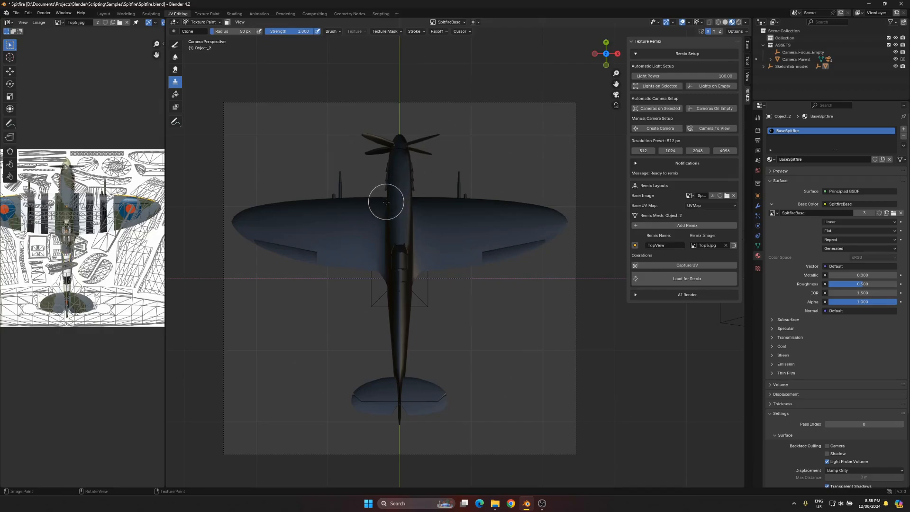
mouse_move(384, 197)
mouse_down()
mouse_move(319, 197)
mouse_move(246, 236)
mouse_move(360, 256)
mouse_move(290, 222)
mouse_move(332, 237)
mouse_move(312, 223)
mouse_move(458, 256)
mouse_move(405, 167)
mouse_move(394, 215)
mouse_move(390, 406)
mouse_move(443, 388)
mouse_move(443, 376)
mouse_move(368, 145)
mouse_move(326, 150)
mouse_up()
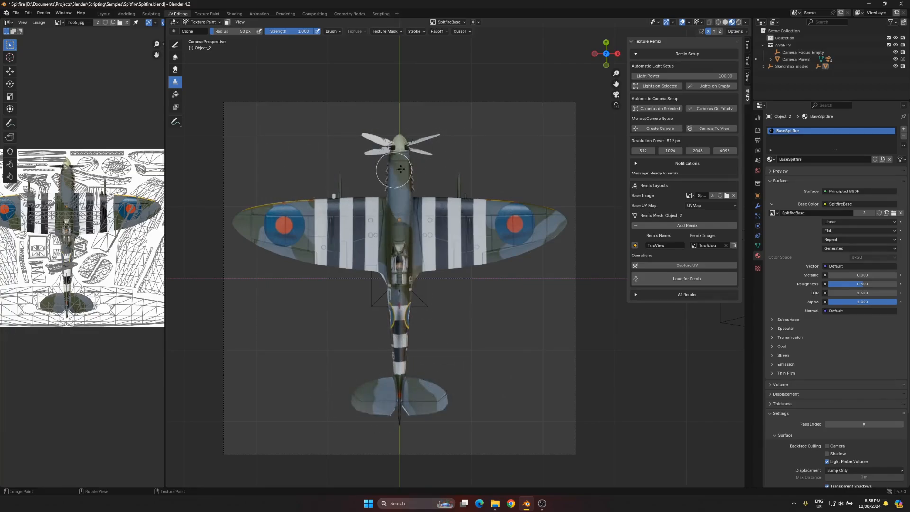
scroll(354, 204, up, 3)
shift+middle_drag(329, 197, 465, 185)
scroll(405, 186, down, 1)
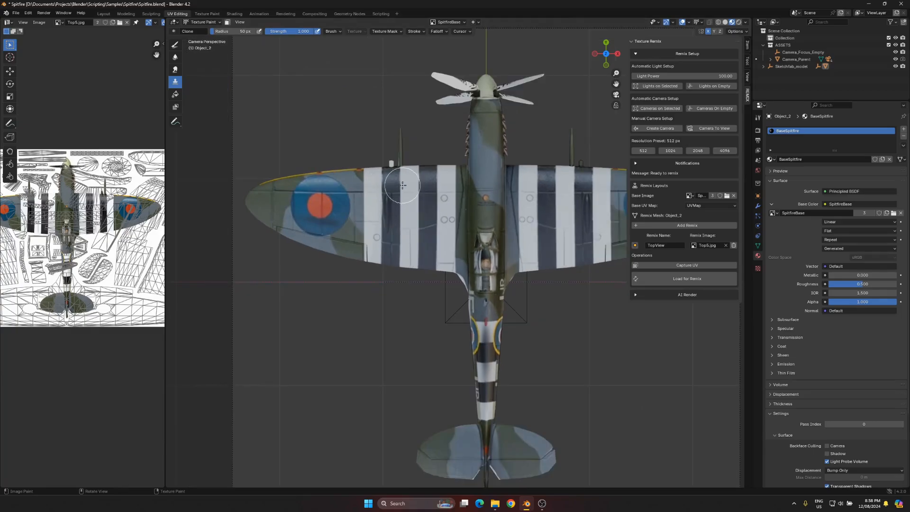
- Widen the image editor, unlink Top5.jpg from it and open Top4.png instead
shift+middle_drag(336, 157, 378, 165)
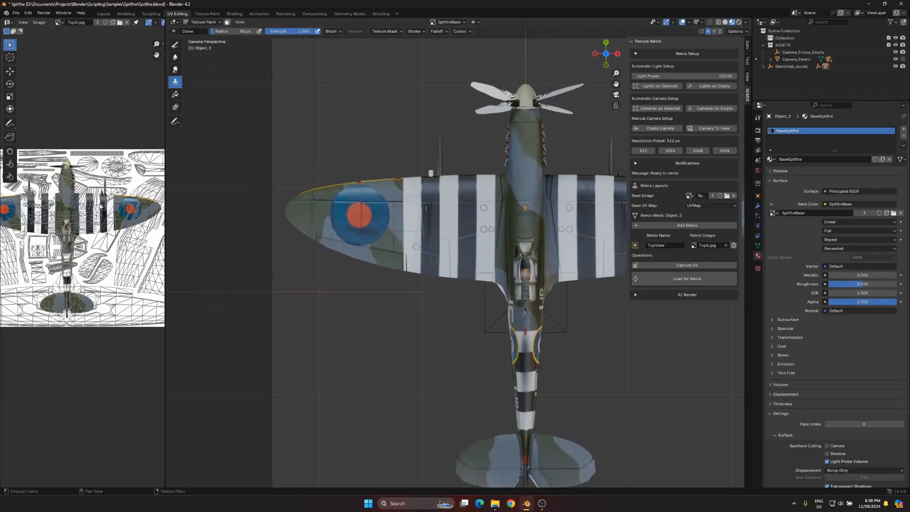
drag(165, 181, 277, 182)
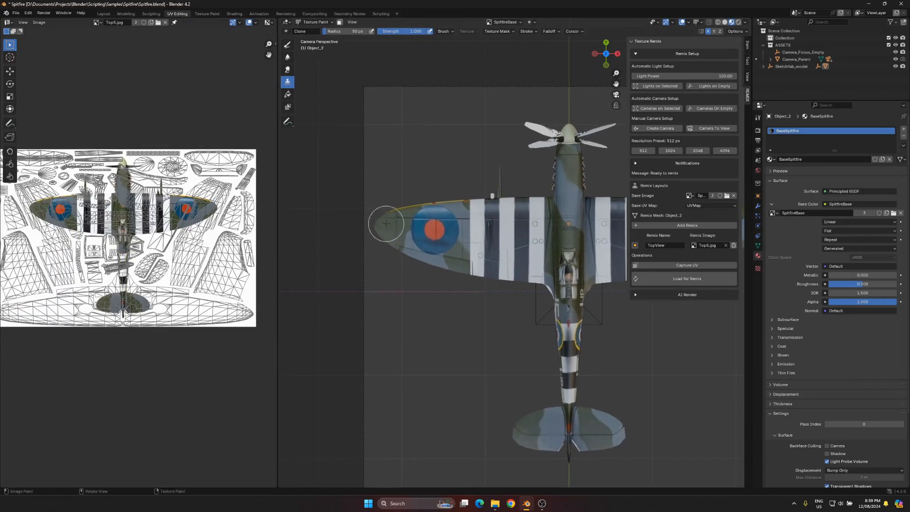
click(165, 23)
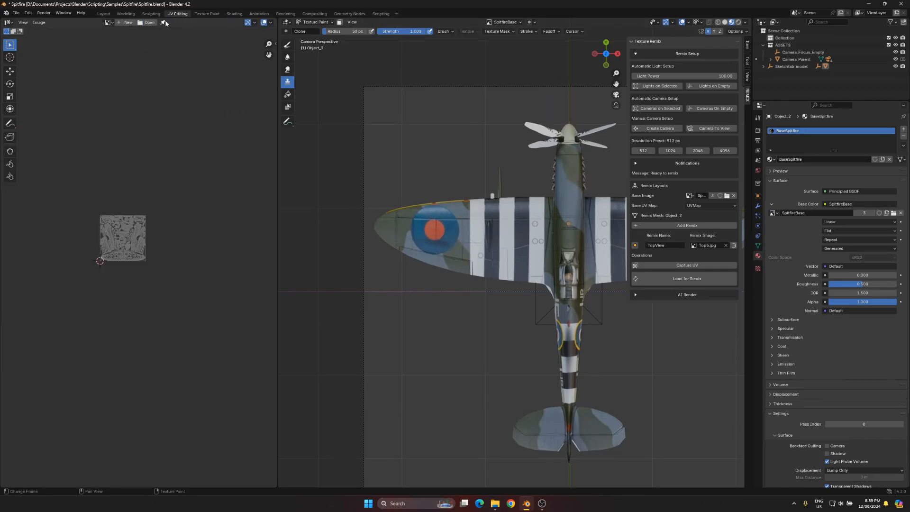
click(148, 22)
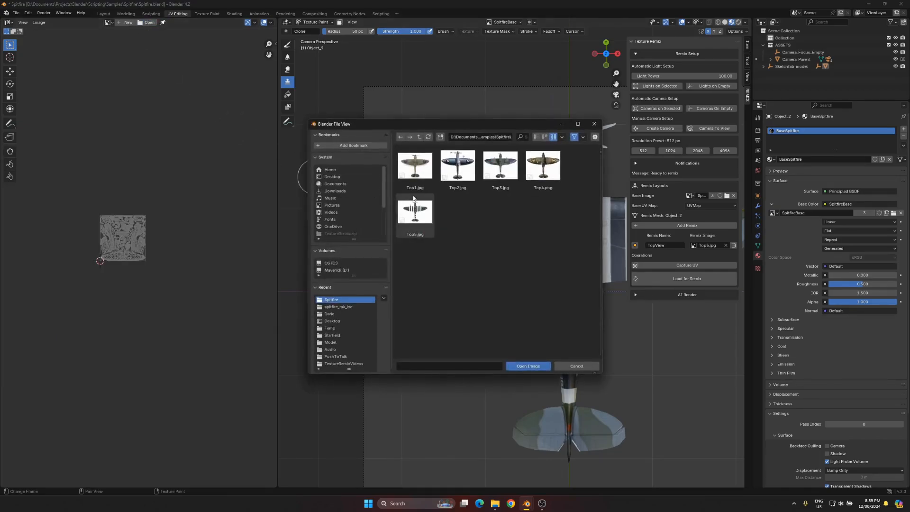
click(536, 166)
click(527, 366)
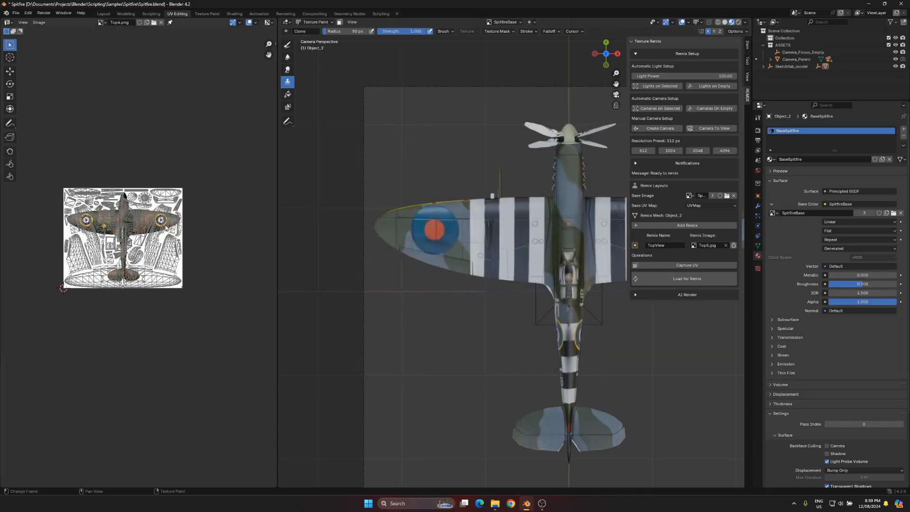
- Hide the UV overlay in the image editor and examine the camouflage and roundels of the Top4.png reference
scroll(220, 71, up, 3)
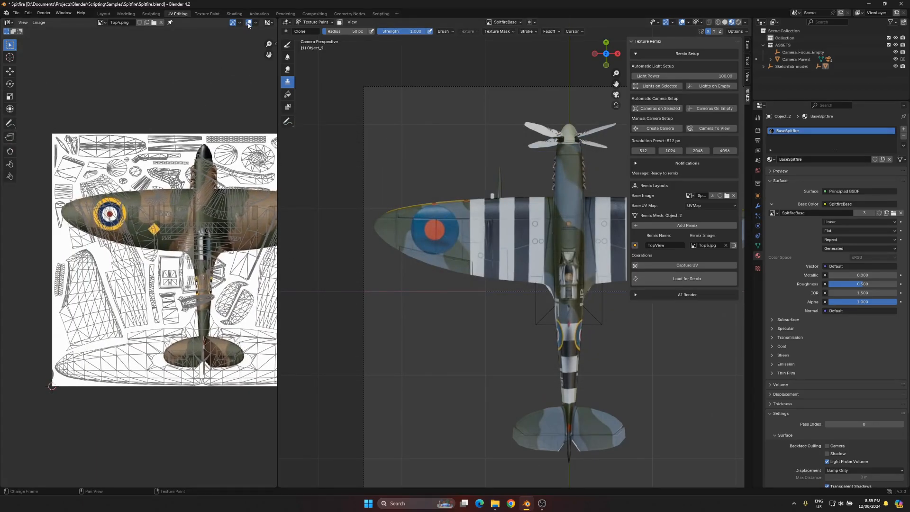
click(249, 22)
scroll(135, 200, up, 4)
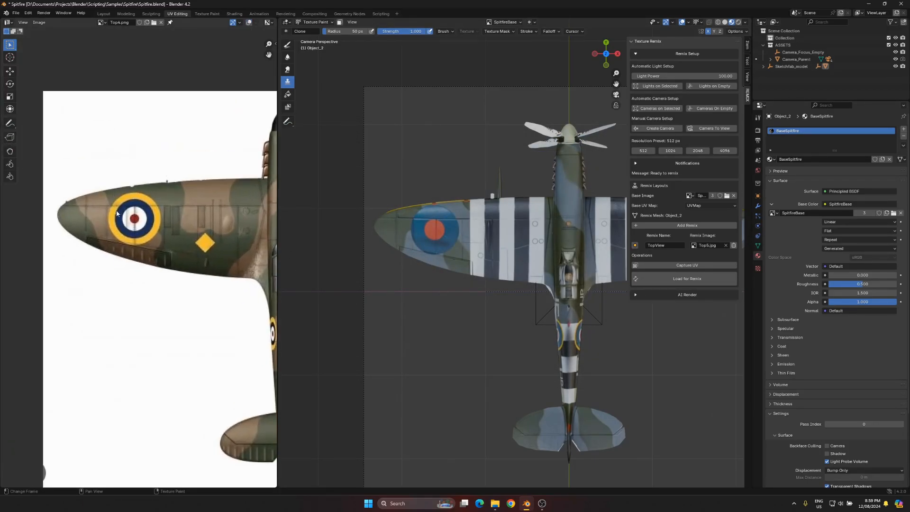
scroll(148, 216, down, 5)
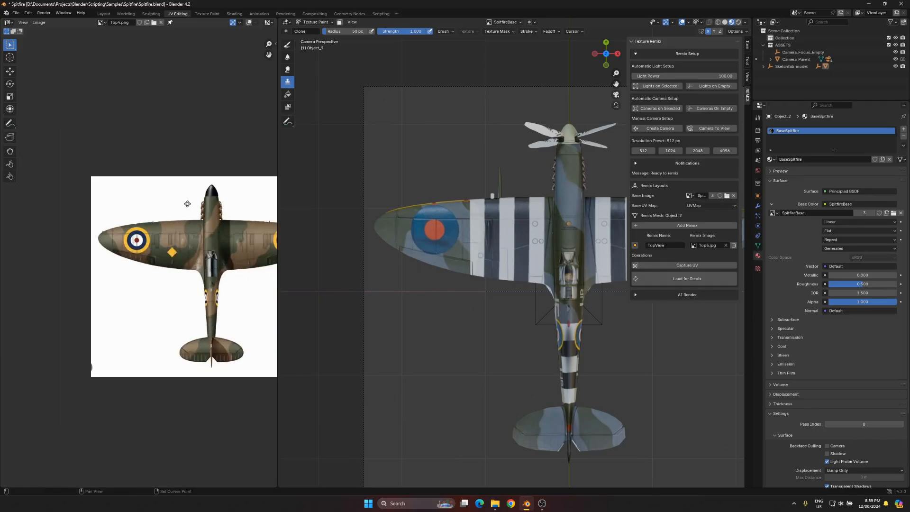
middle_drag(136, 204, 118, 199)
scroll(80, 223, up, 1)
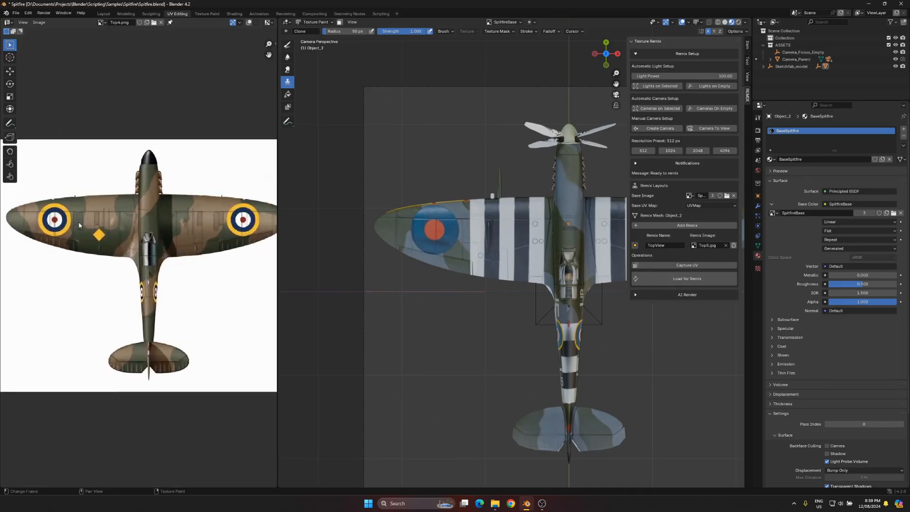
middle_drag(94, 227, 150, 237)
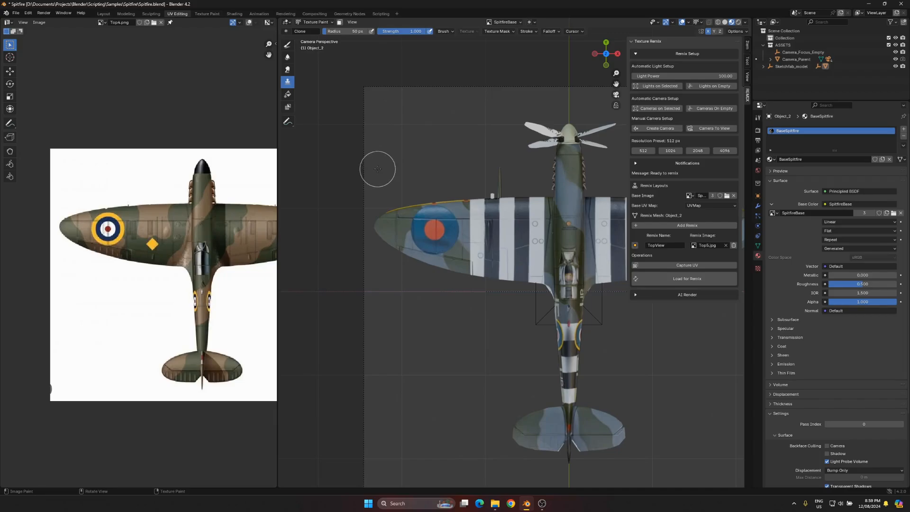
- Add a second remix named TopView2, save the file, and assign Top4.png as its remix image
shift+middle_drag(571, 184, 475, 186)
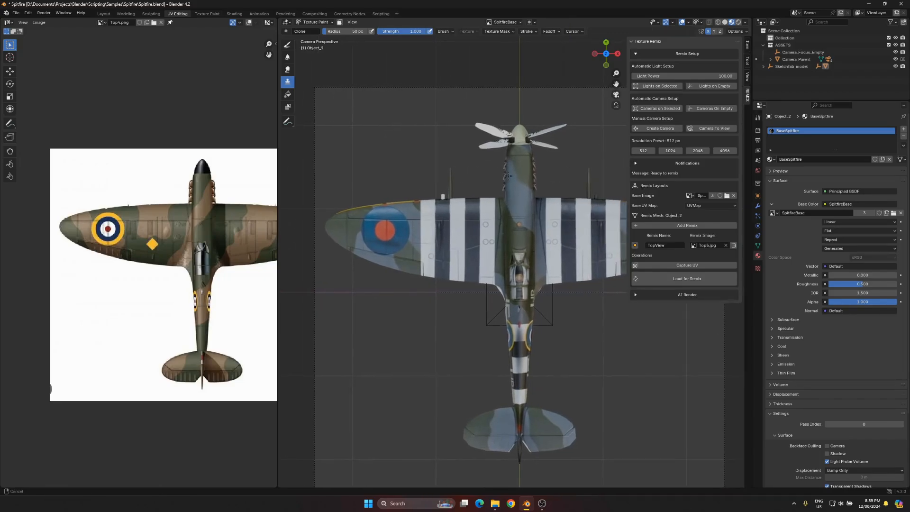
scroll(514, 180, down, 1)
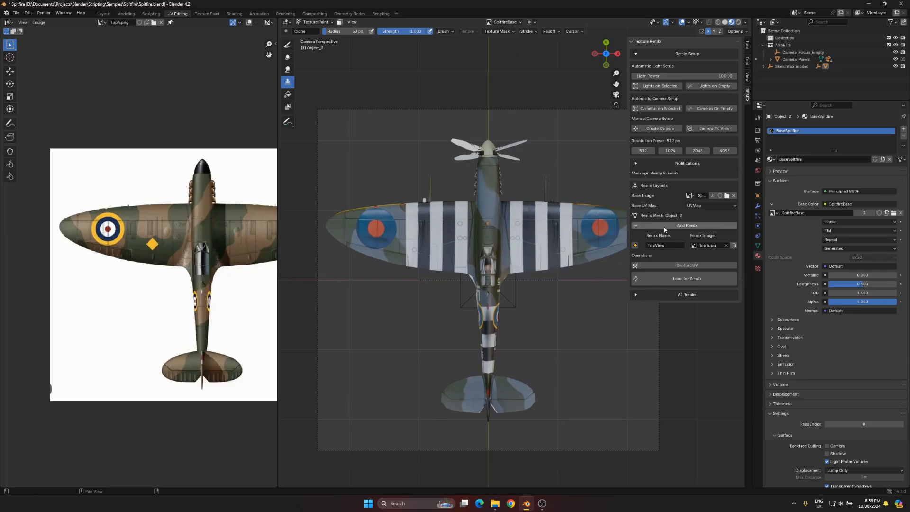
click(665, 228)
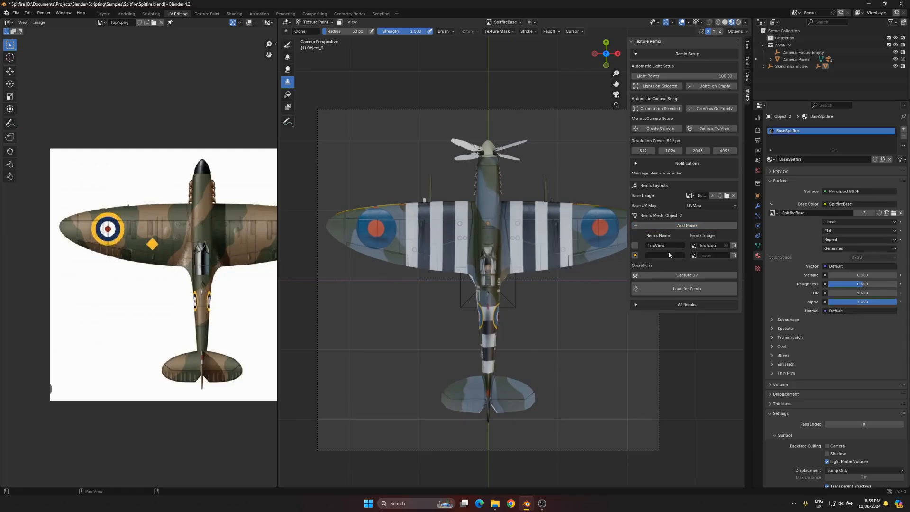
click(661, 255)
key(Return)
key(ctrl+s)
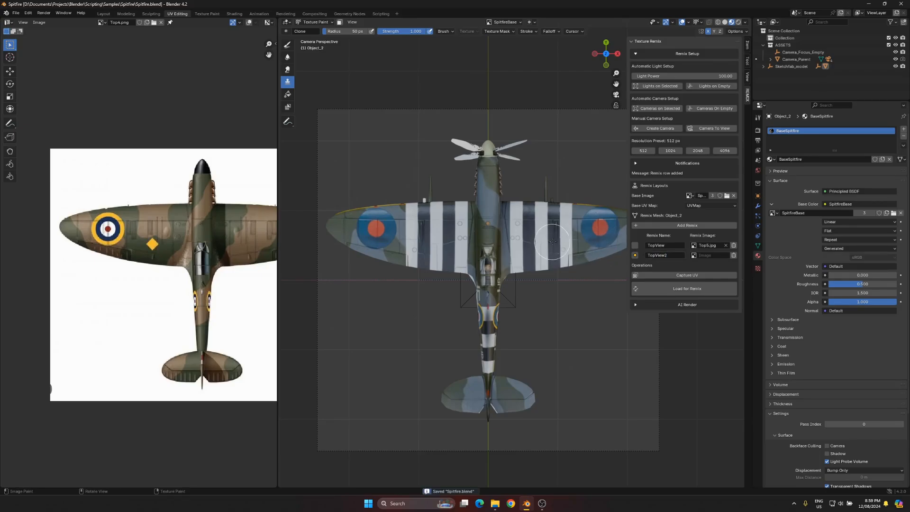
click(694, 256)
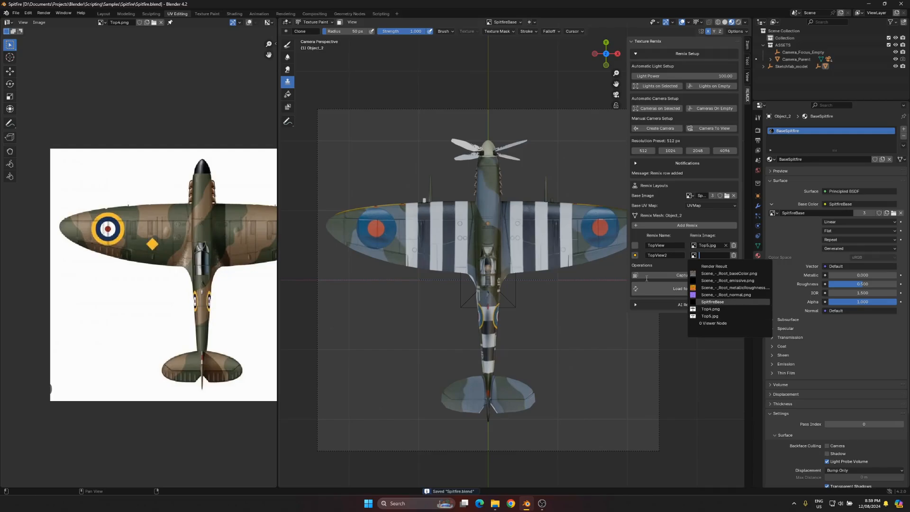
click(706, 309)
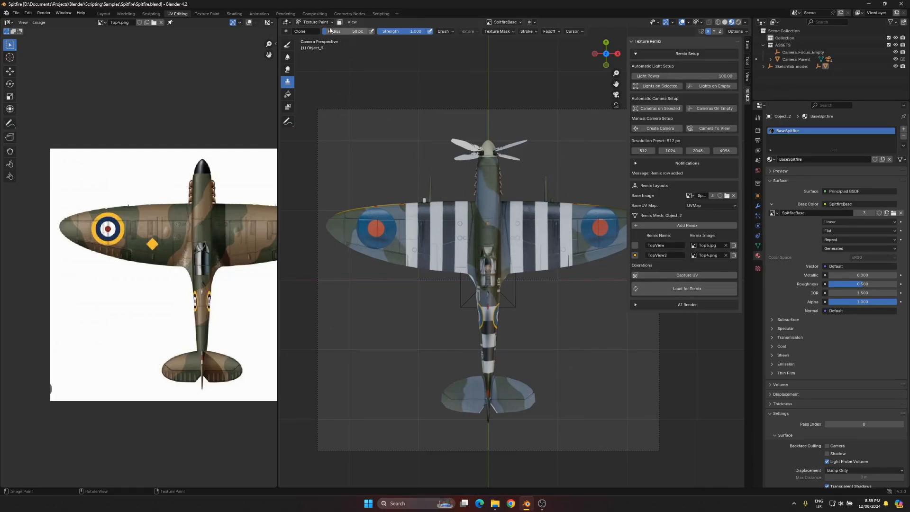
- Return to Object Mode and capture the current camera view as the TopView2 UV map, with the mesh's UV map list shown
click(315, 22)
click(314, 29)
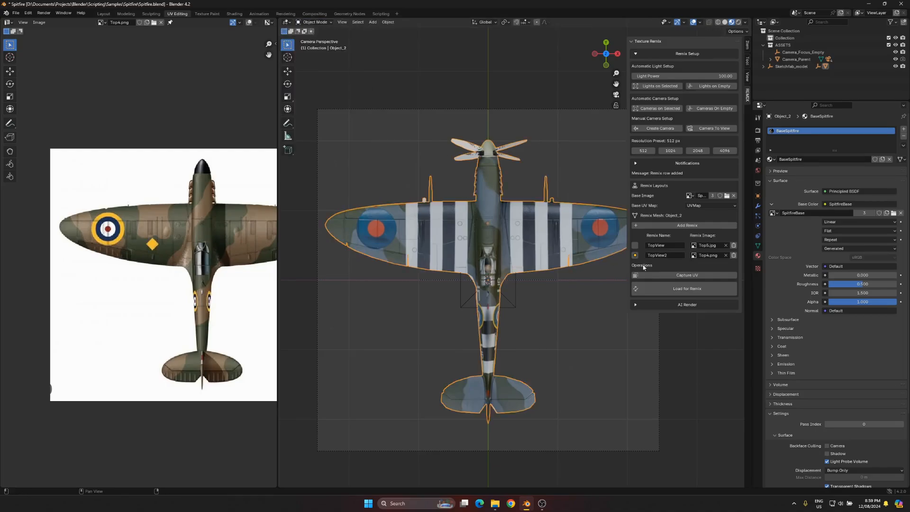
click(687, 276)
click(758, 245)
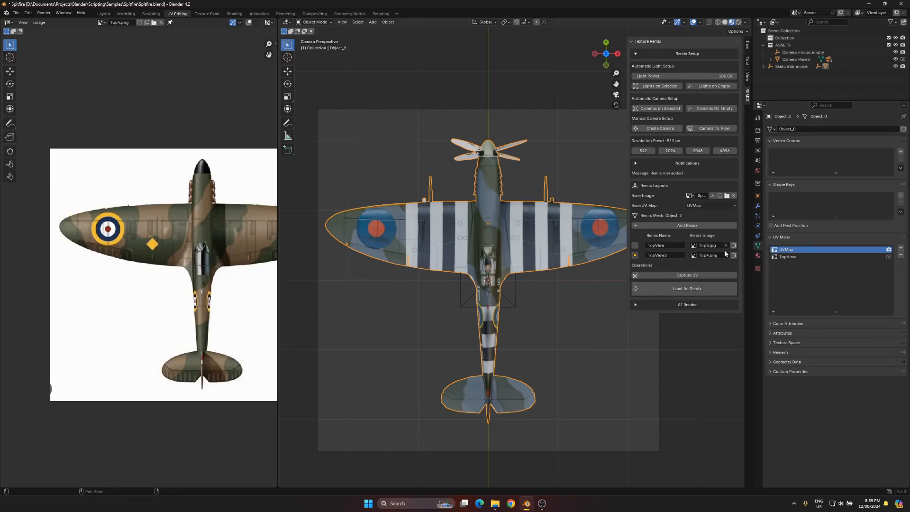
click(692, 274)
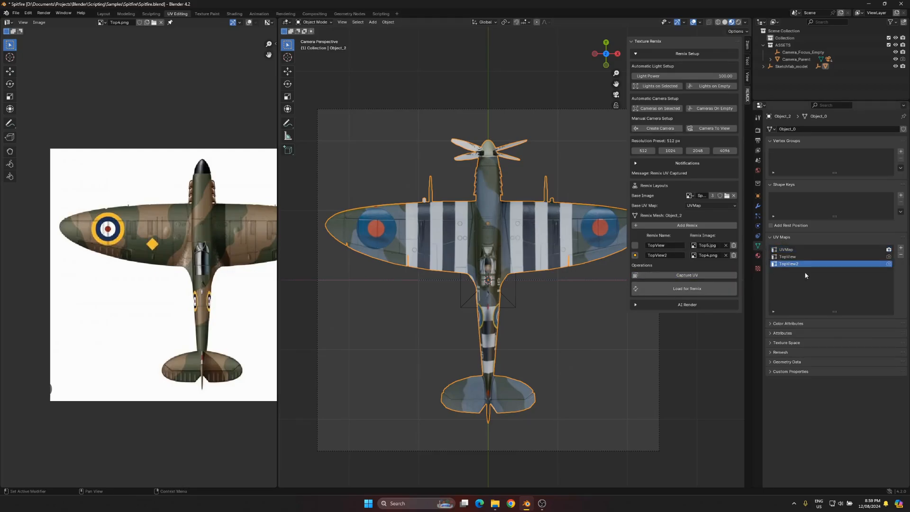
- Enter Edit Mode and display the TopView2 UV layout over Top4.png in a wider image editor
key(Tab)
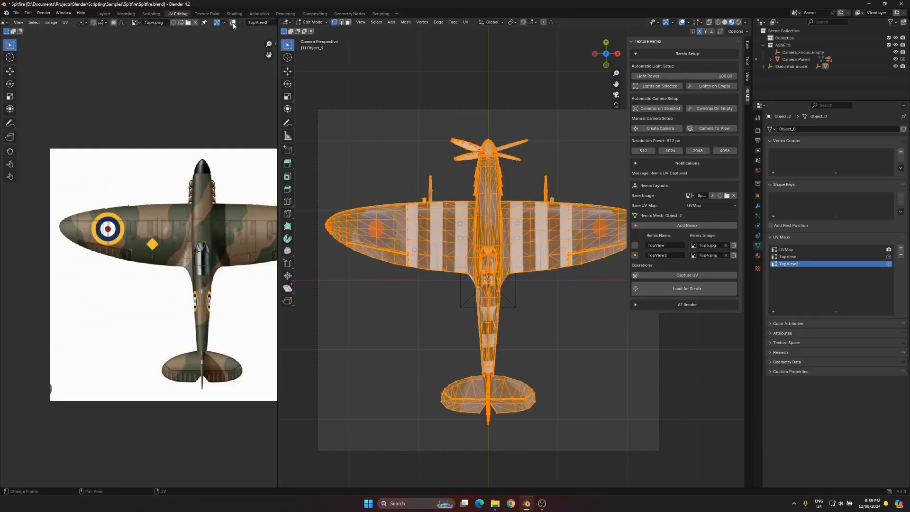
click(232, 23)
shift+middle_drag(206, 202, 184, 198)
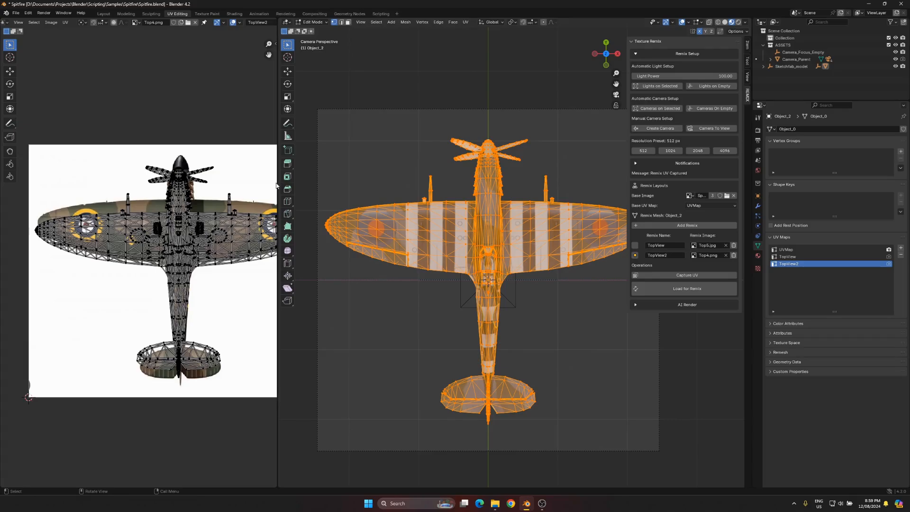
drag(278, 185, 424, 188)
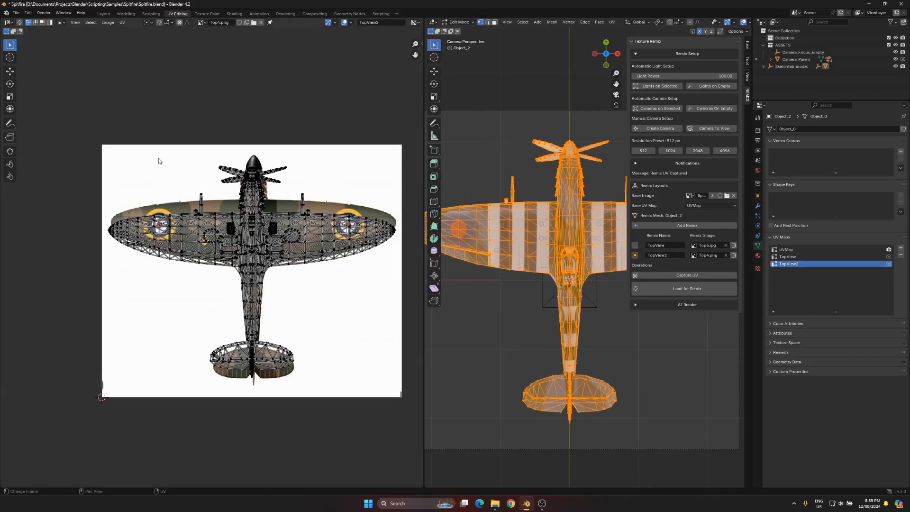
- Select the whole TopView2 UV layout and move it up to line up with the Top4.png aircraft's nose and wings
drag(98, 145, 408, 398)
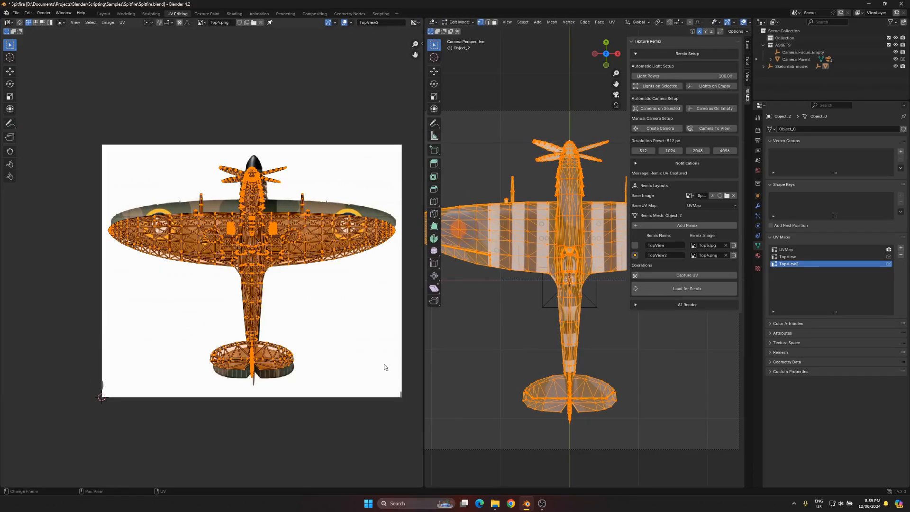
scroll(316, 326, up, 2)
key(g)
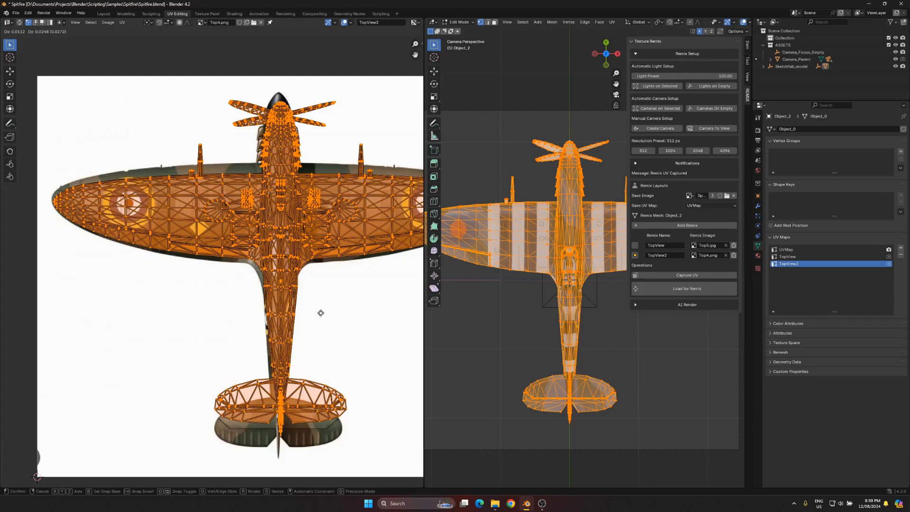
click(317, 311)
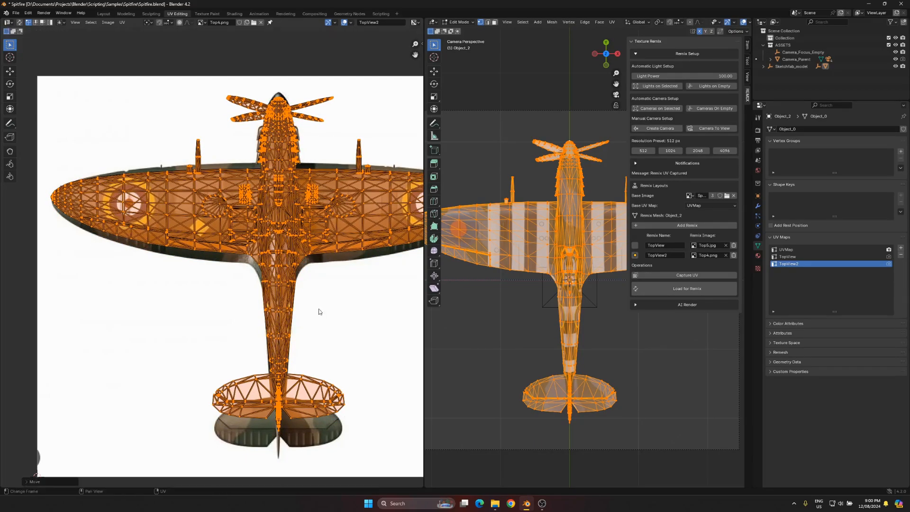
scroll(317, 310, down, 1)
- Select only the tail UVs and move them about 0.05 down along Y onto the pictured tailplane
key(alt+a)
drag(178, 292, 340, 397)
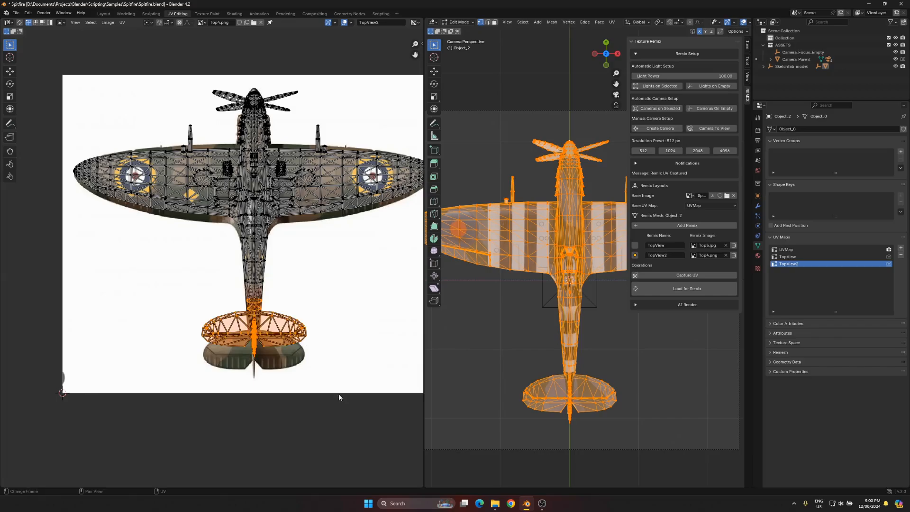
key(g)
key(y)
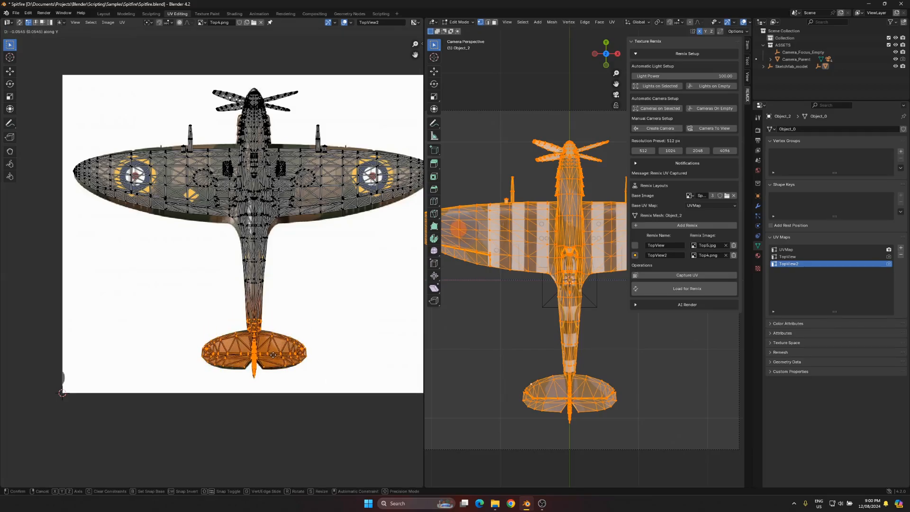
click(202, 276)
- Select all the UVs and stretch them along Y to match the depth of the pictured wings
scroll(201, 279, down, 1)
scroll(163, 222, up, 3)
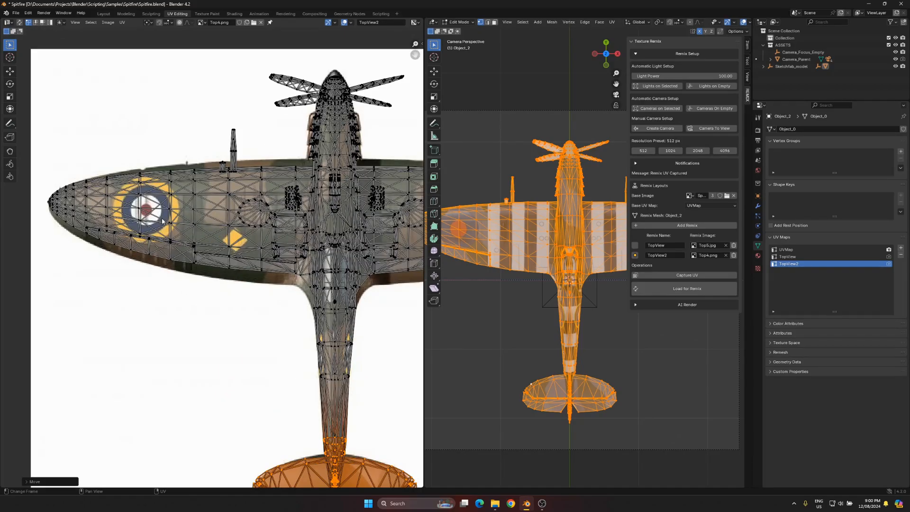
key(a)
key(s)
key(y)
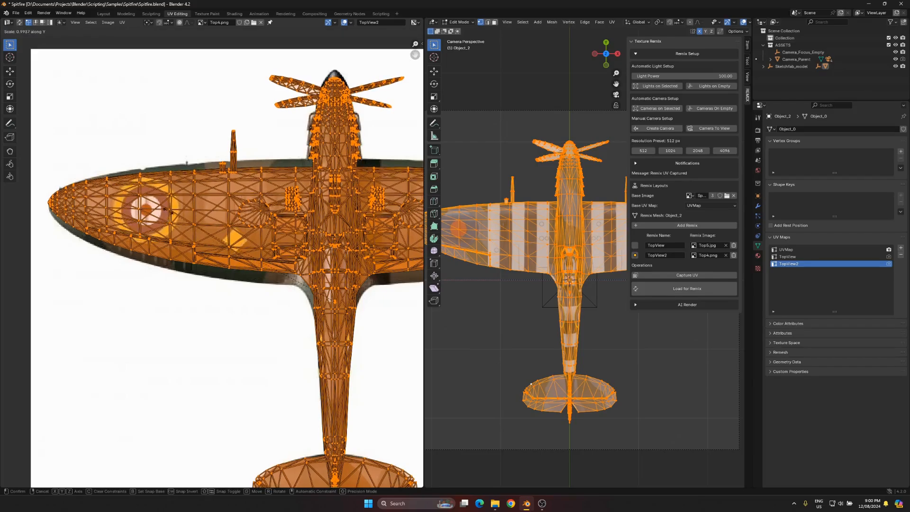
click(151, 205)
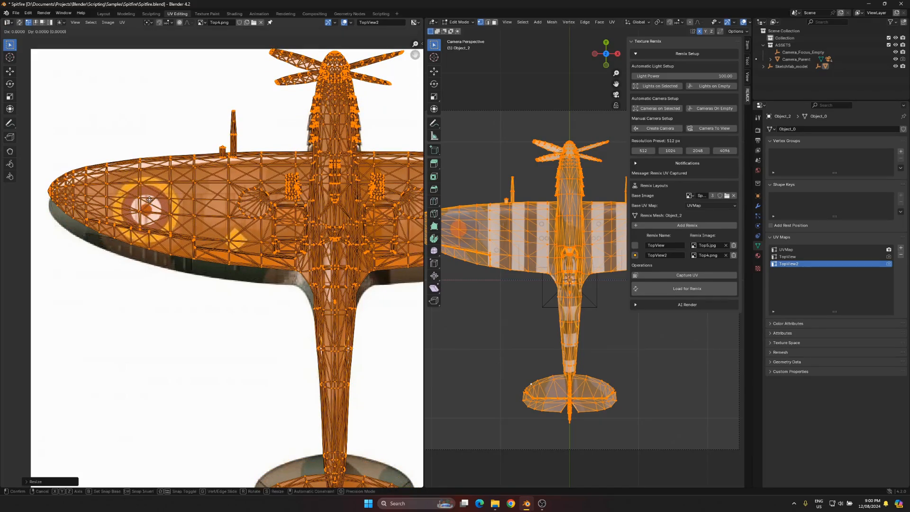
- Shift the whole UV layout about 0.02 down along Y and fine-tune it against the pictured wing outline
key(g)
key(y)
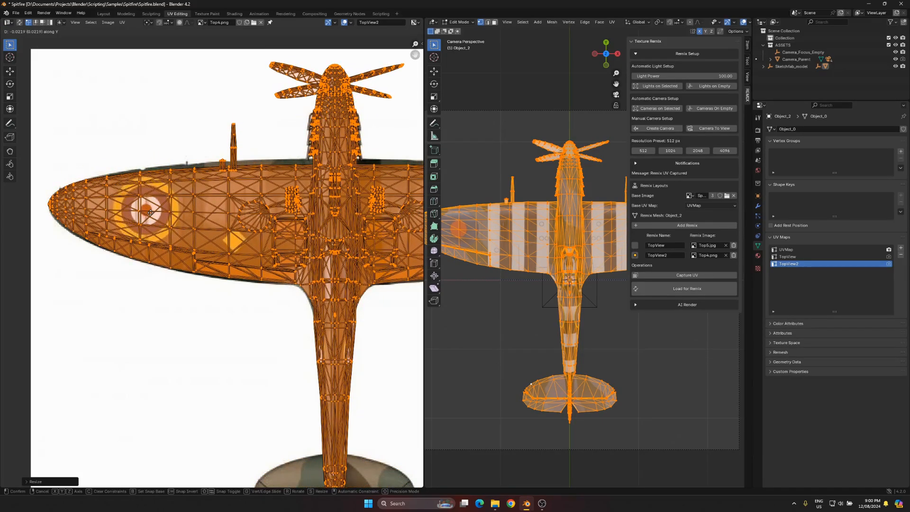
click(152, 208)
key(g)
key(y)
click(167, 200)
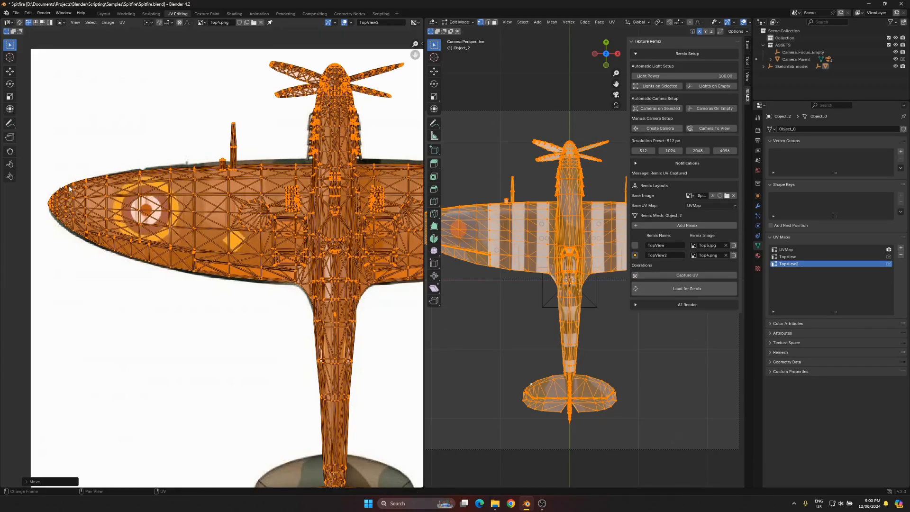
- Check the UV alignment closely at the wingtip, then return to Object Mode
middle_drag(38, 189, 197, 302)
scroll(194, 209, up, 7)
scroll(200, 234, down, 1)
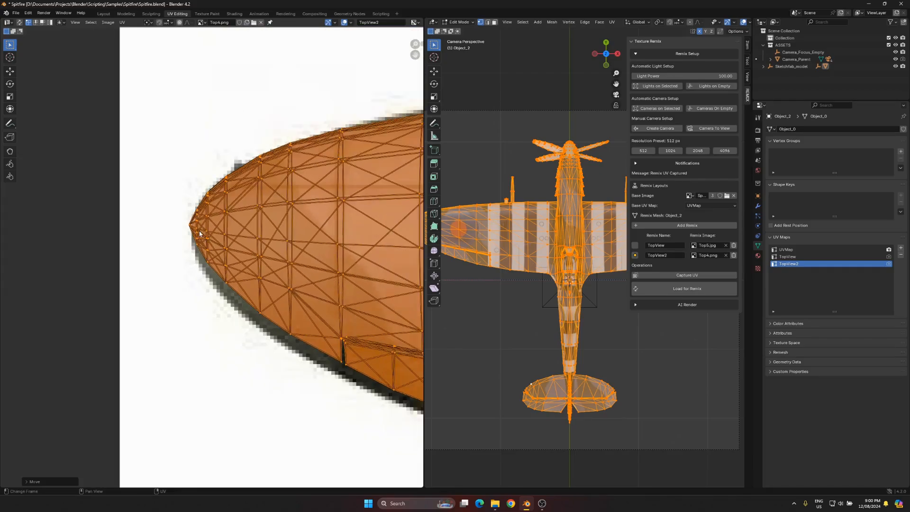
scroll(213, 213, down, 4)
scroll(274, 184, down, 4)
key(Tab)
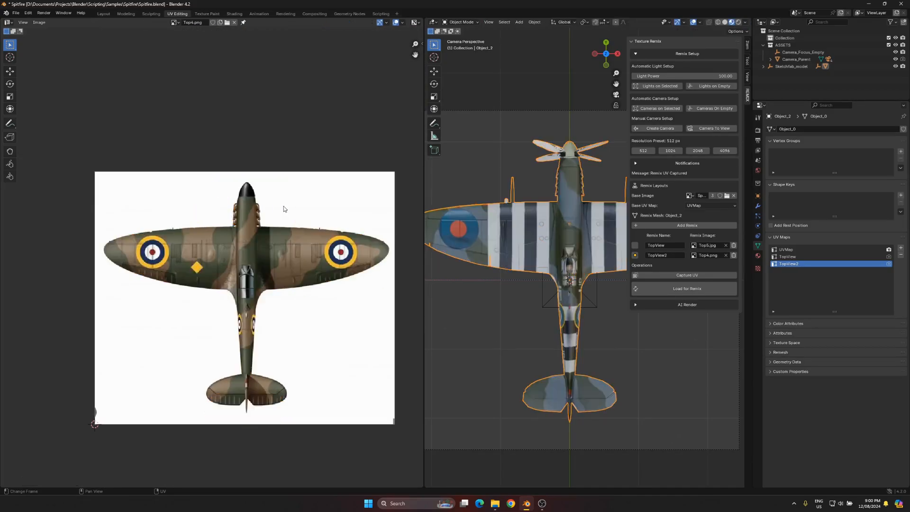
scroll(492, 216, up, 2)
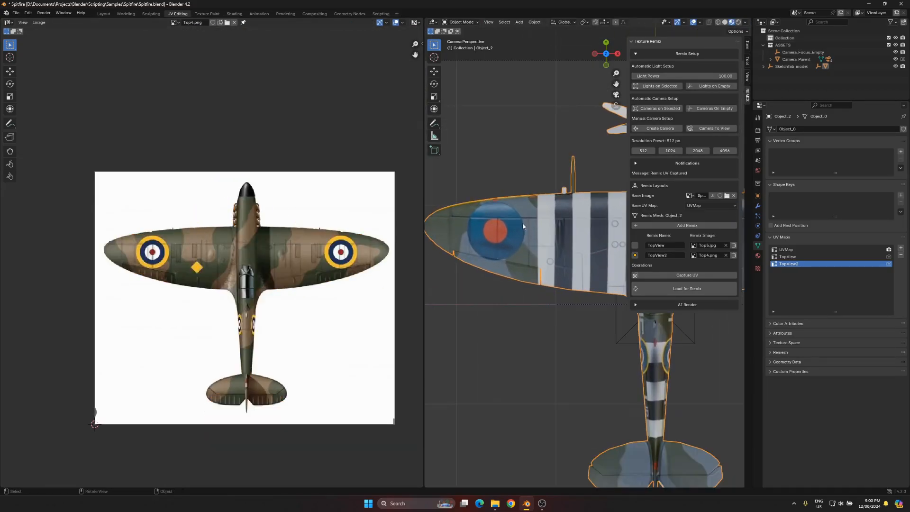
- Enlarge the 3D viewport and load the TopView2 layout for remixing onto the Spitfire
drag(422, 235, 130, 234)
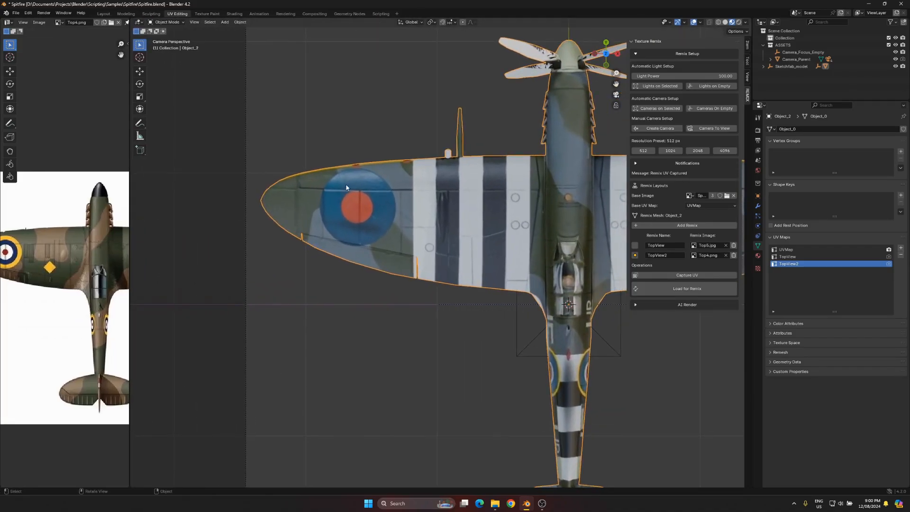
shift+middle_drag(394, 221, 405, 228)
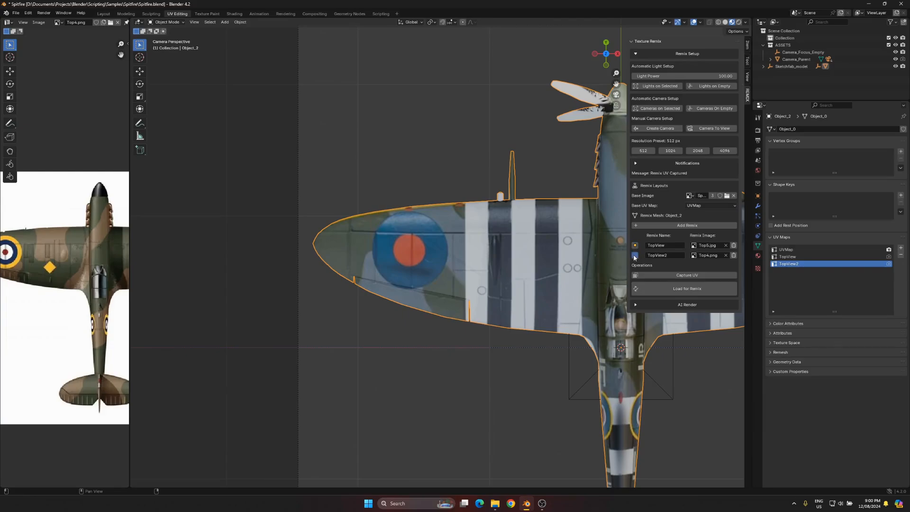
click(678, 294)
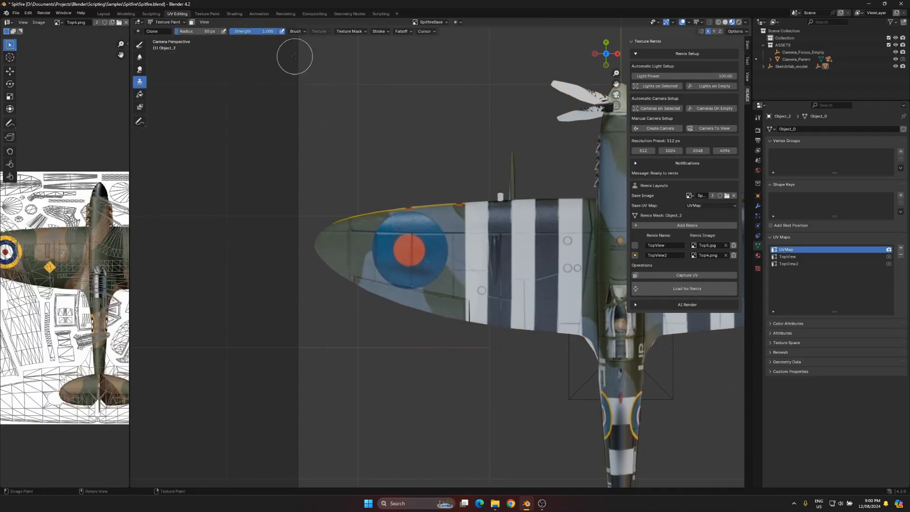
- Clone-paint the Top4.png camouflage and roundel over the outer wing, covering the blue-and-red roundel up to the first white stripe
mouse_move(428, 274)
mouse_down()
mouse_move(417, 256)
mouse_move(408, 260)
mouse_move(403, 227)
mouse_move(421, 277)
mouse_move(440, 232)
mouse_move(451, 273)
mouse_move(388, 239)
mouse_move(431, 251)
mouse_move(448, 223)
mouse_move(433, 202)
mouse_move(334, 223)
mouse_move(374, 285)
mouse_move(447, 313)
mouse_move(457, 239)
mouse_move(446, 214)
mouse_move(363, 239)
mouse_move(433, 298)
mouse_move(458, 254)
mouse_move(454, 265)
mouse_up()
mouse_move(456, 317)
mouse_down()
mouse_move(461, 242)
mouse_move(443, 195)
mouse_up()
scroll(474, 269, up, 3)
shift+middle_drag(495, 255, 436, 262)
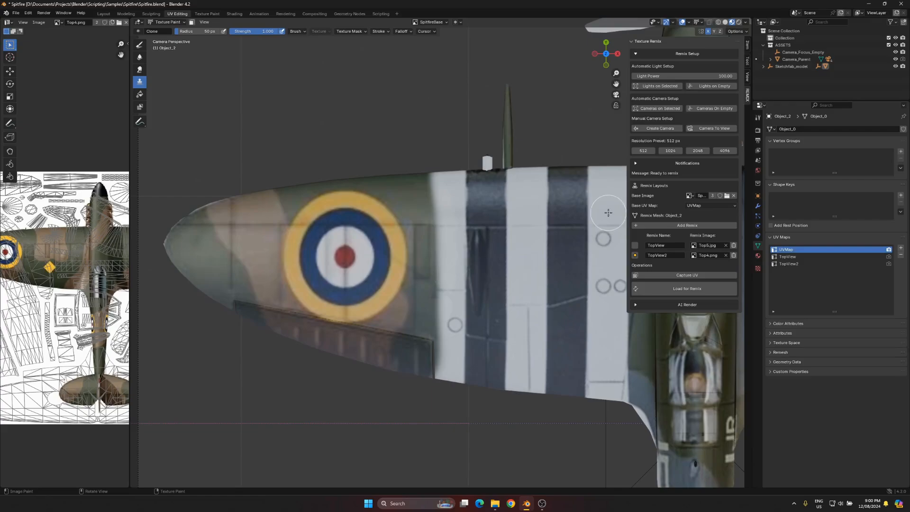
- Clone from TopView with the Line stroke method to paint a straight edge along the outermost white wing stripe
click(635, 246)
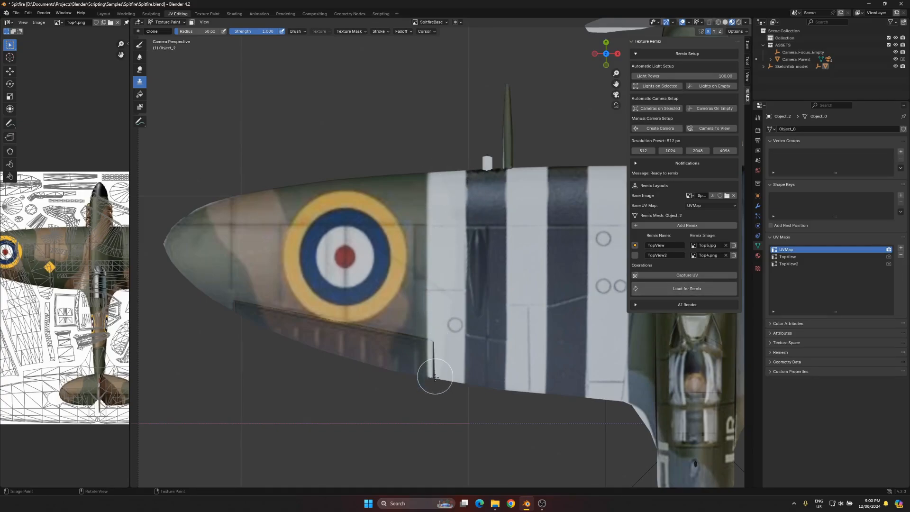
click(381, 32)
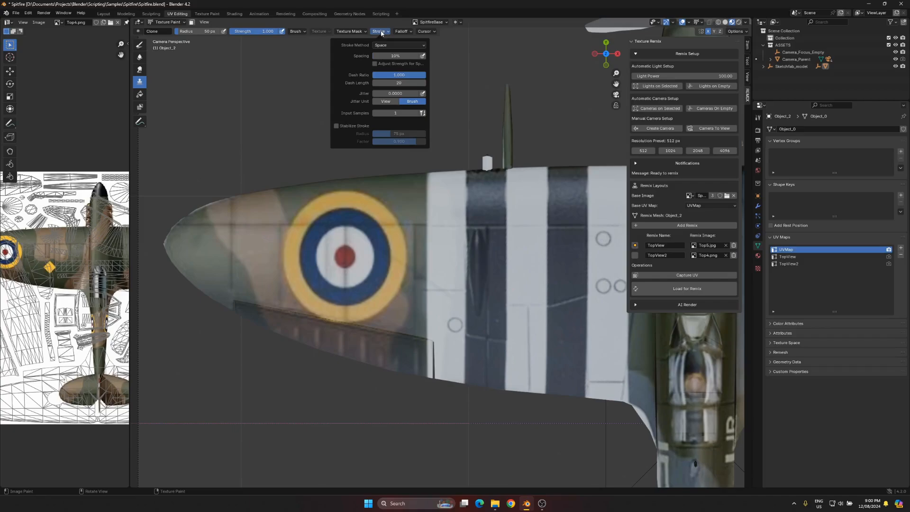
click(394, 45)
click(389, 91)
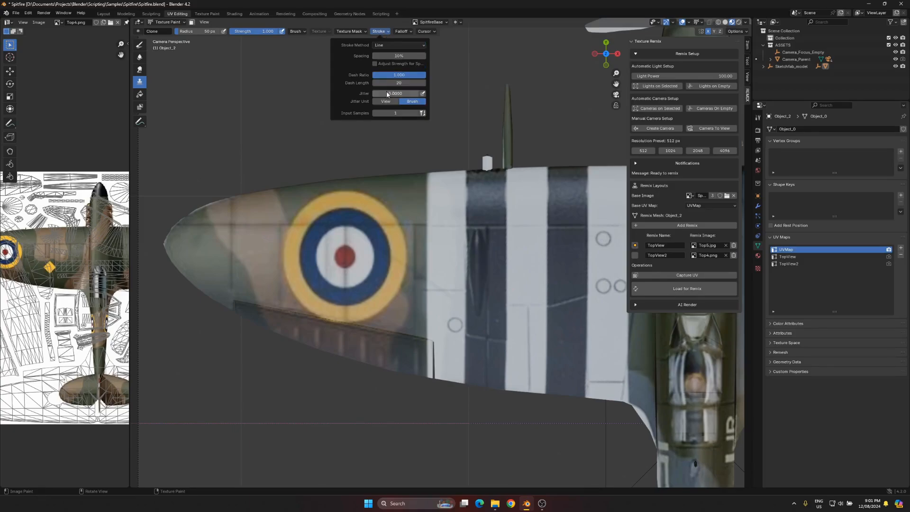
mouse_move(436, 144)
mouse_down()
mouse_move(428, 375)
mouse_move(443, 400)
mouse_move(425, 396)
mouse_move(434, 402)
mouse_up()
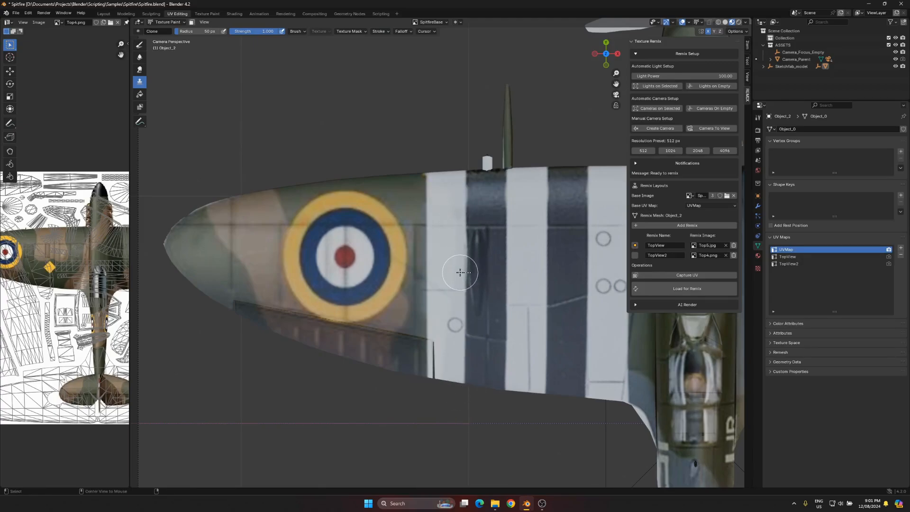
- Try a straight clone stroke from TopView across the wing roundel, and undo it
alt+drag(470, 273, 203, 254)
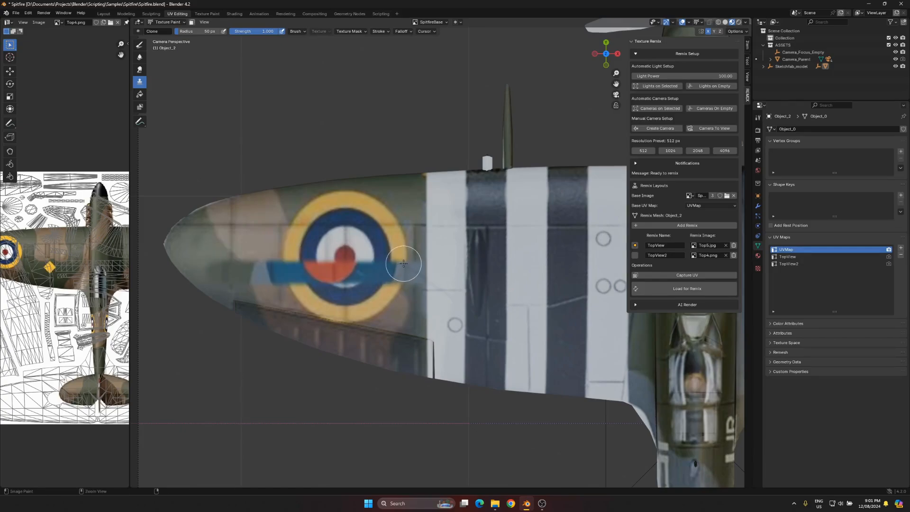
key(ctrl+z)
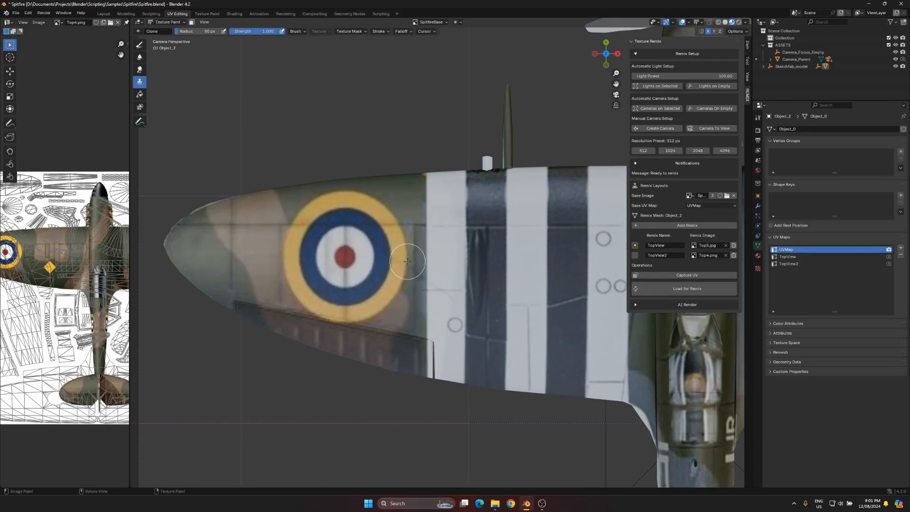
- Set the Clone brush's stroke method back to Space
click(386, 33)
click(397, 46)
click(393, 69)
- Turn off Clone from Paint Slot in the Clone brush settings
click(758, 118)
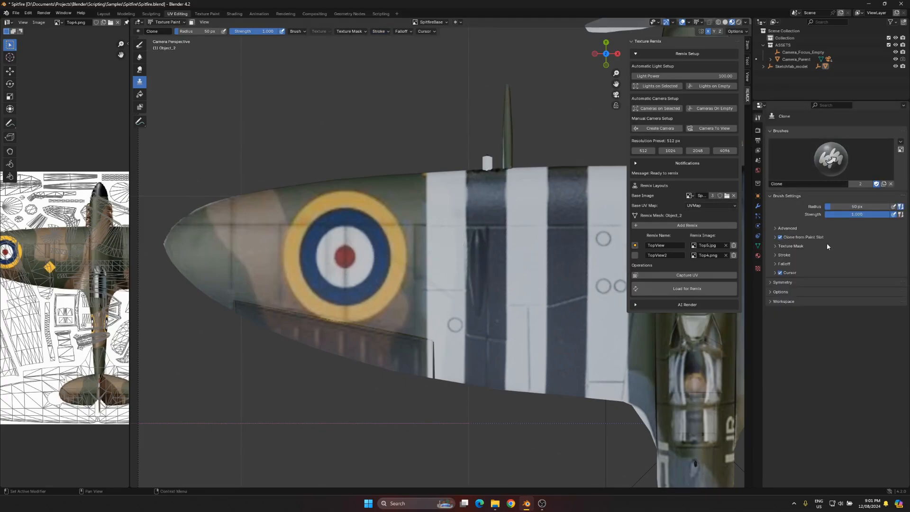
click(780, 238)
click(775, 237)
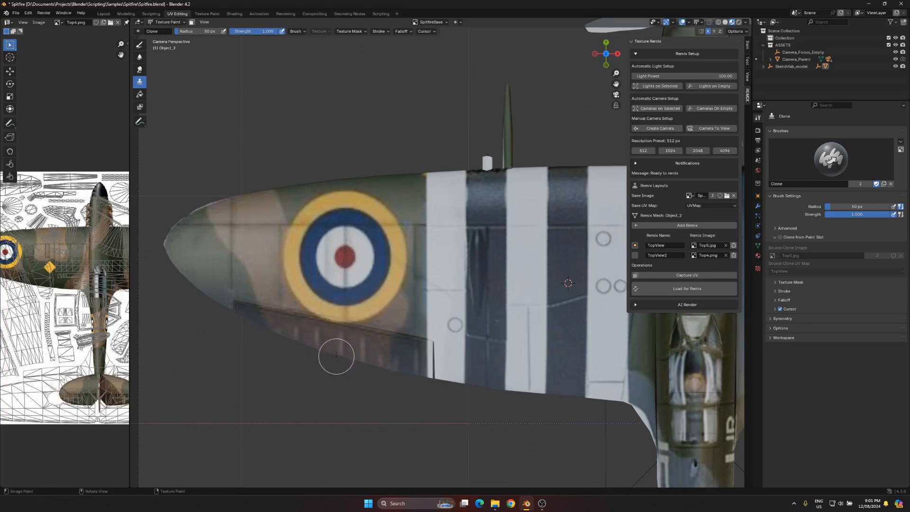
- Try cloning the inner wing's stripes over the roundel, then undo the strokes and turn Clone from Paint Slot back on
mouse_move(336, 356)
mouse_down()
mouse_move(327, 156)
mouse_move(357, 213)
mouse_move(364, 346)
mouse_move(387, 331)
mouse_move(381, 345)
mouse_up()
mouse_move(400, 291)
mouse_down()
mouse_move(414, 362)
mouse_move(299, 314)
mouse_move(276, 271)
mouse_up()
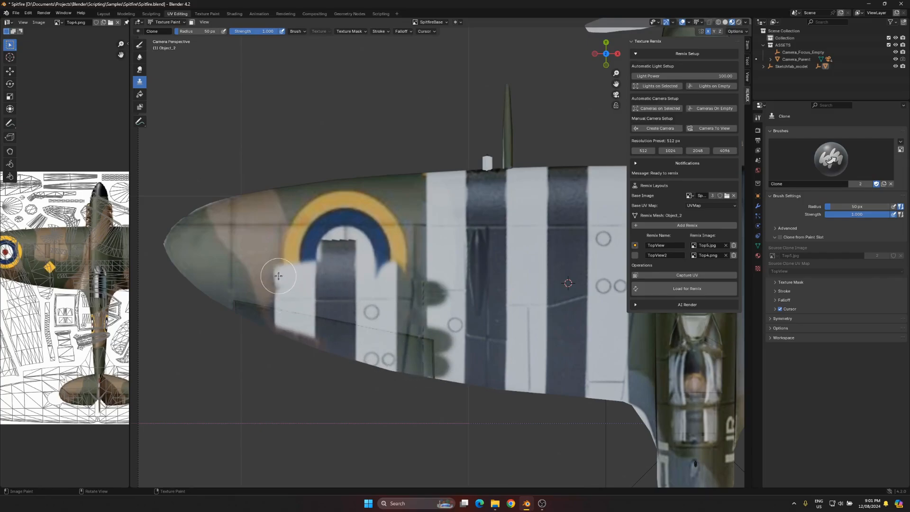
mouse_move(318, 340)
mouse_down()
mouse_move(322, 318)
mouse_move(296, 284)
mouse_move(291, 304)
mouse_move(396, 267)
mouse_up()
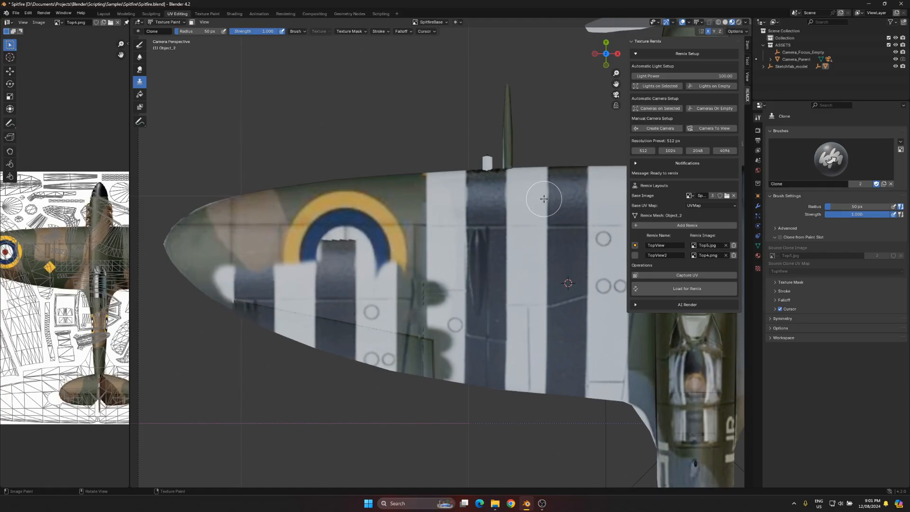
key(ctrl+z)
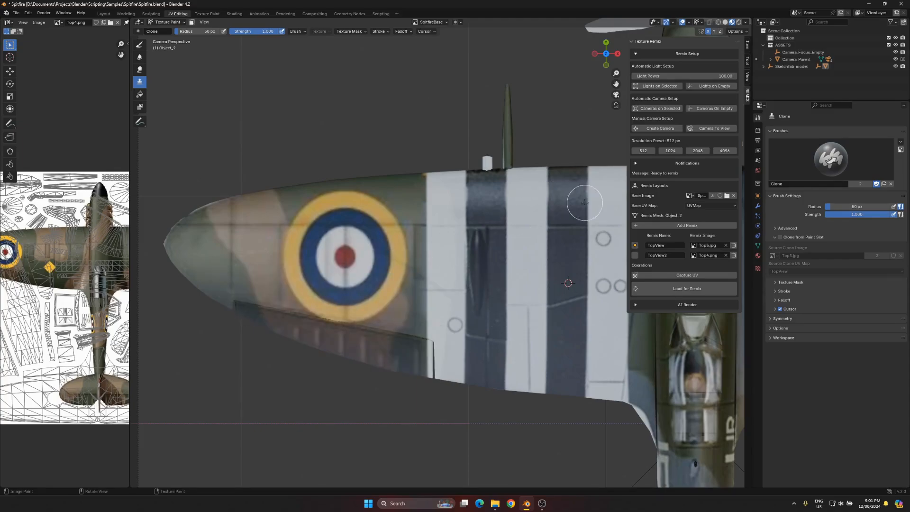
click(780, 237)
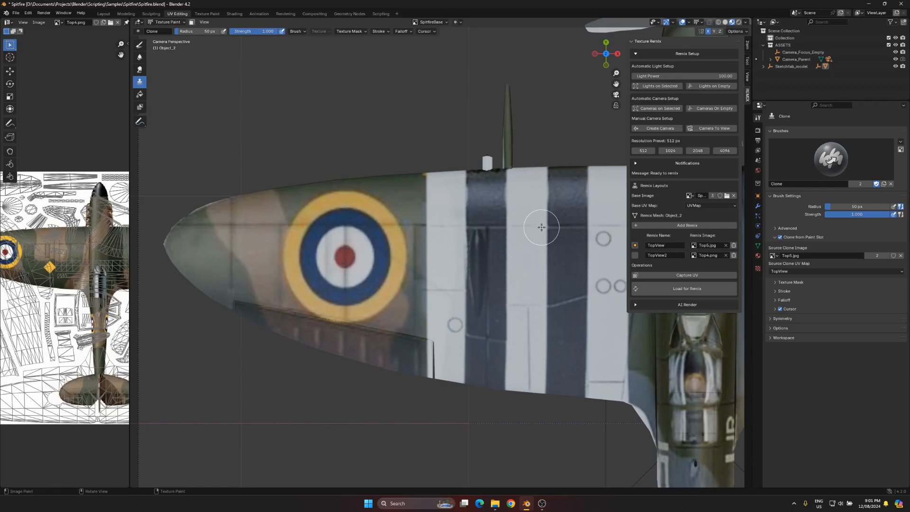
- Bring the whole aircraft into view and load the TopView layout for remixing
scroll(535, 234, down, 4)
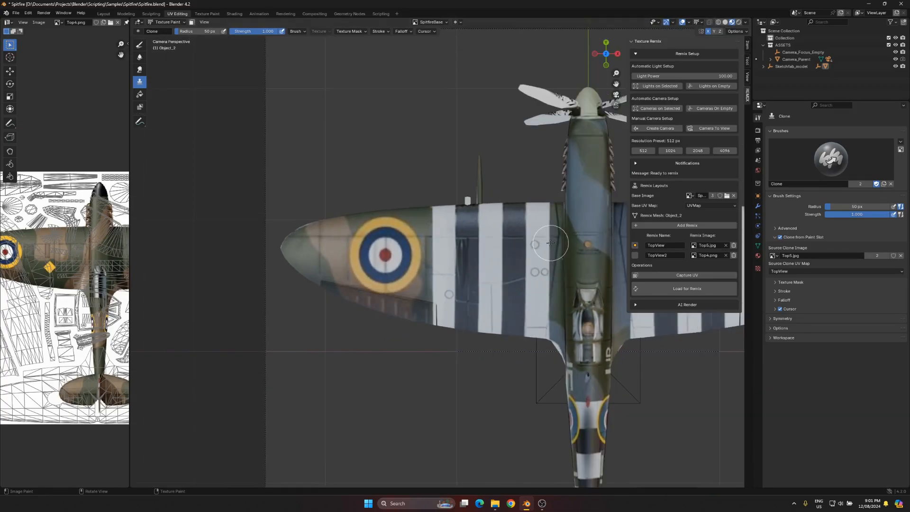
shift+middle_drag(539, 241, 328, 213)
scroll(339, 213, down, 2)
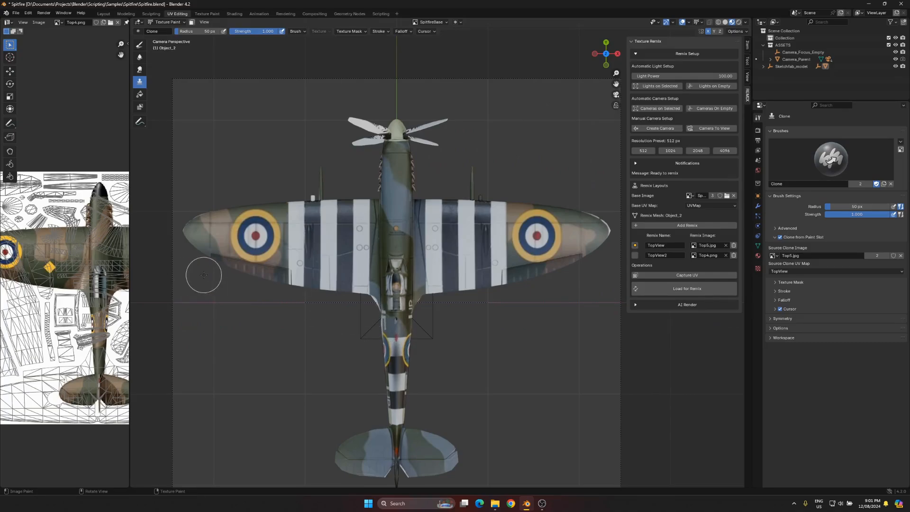
click(681, 289)
shift+middle_drag(414, 323, 440, 326)
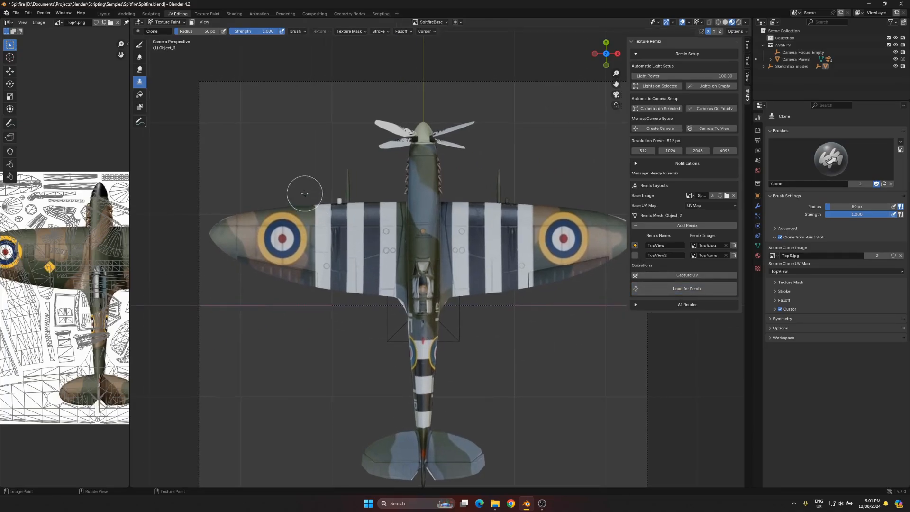
- Enlarge the image editor and display the SpitfireBase texture in it
drag(129, 150, 447, 150)
click(186, 23)
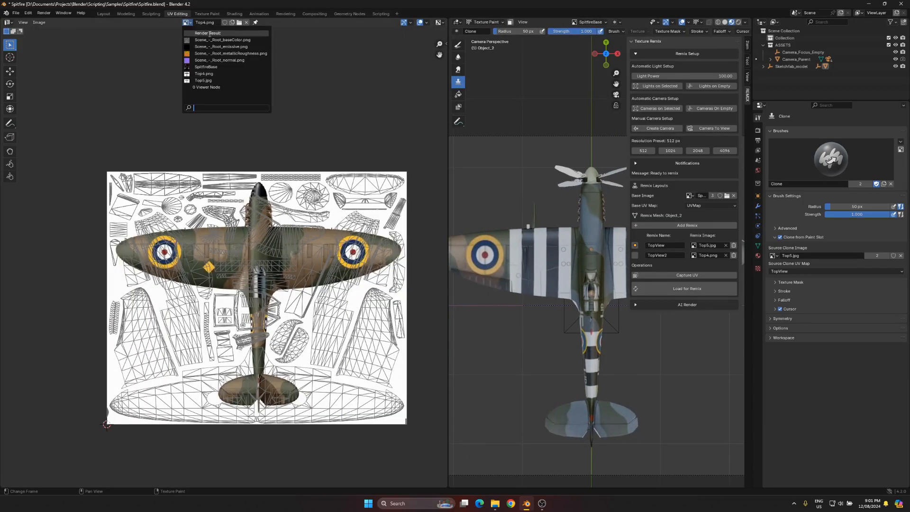
click(220, 66)
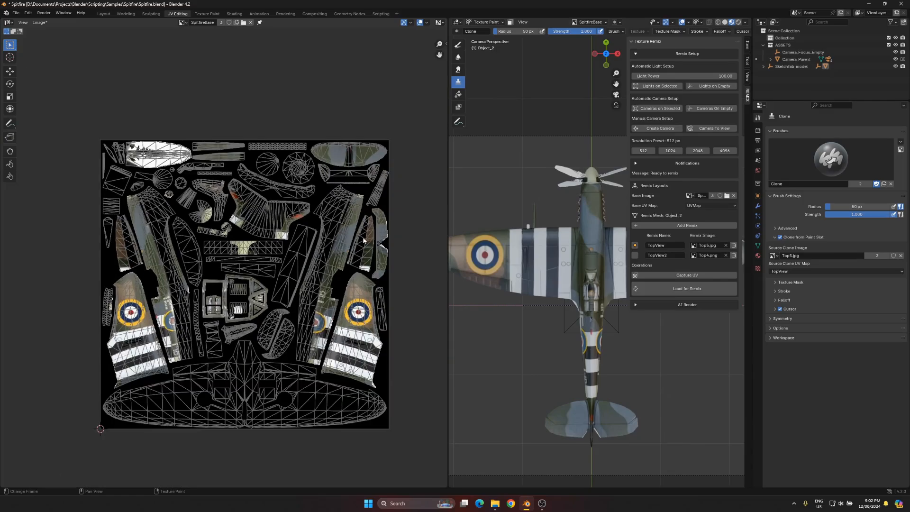
middle_drag(361, 233, 329, 205)
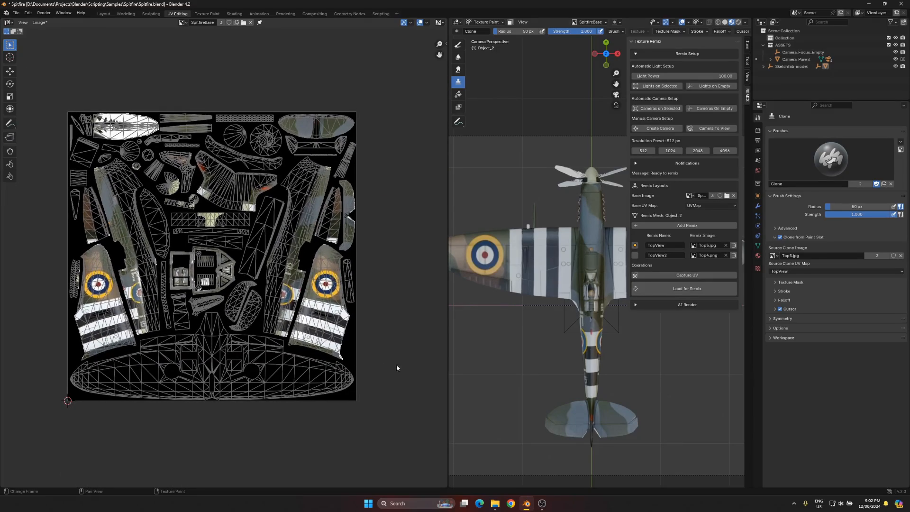
- Widen the 3D viewport, switch it to Rendered shading and view the Spitfire from an angle
scroll(516, 244, up, 3)
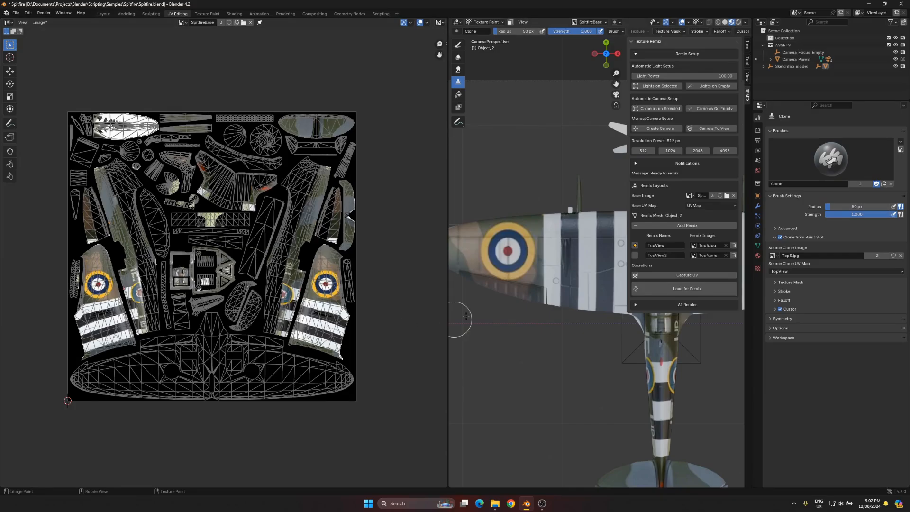
drag(448, 303, 329, 285)
scroll(428, 254, down, 4)
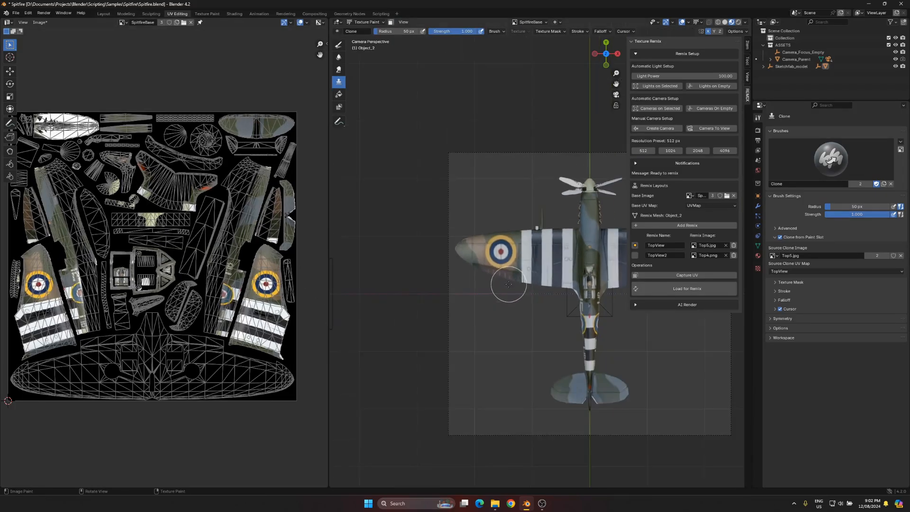
shift+middle_drag(435, 272, 433, 272)
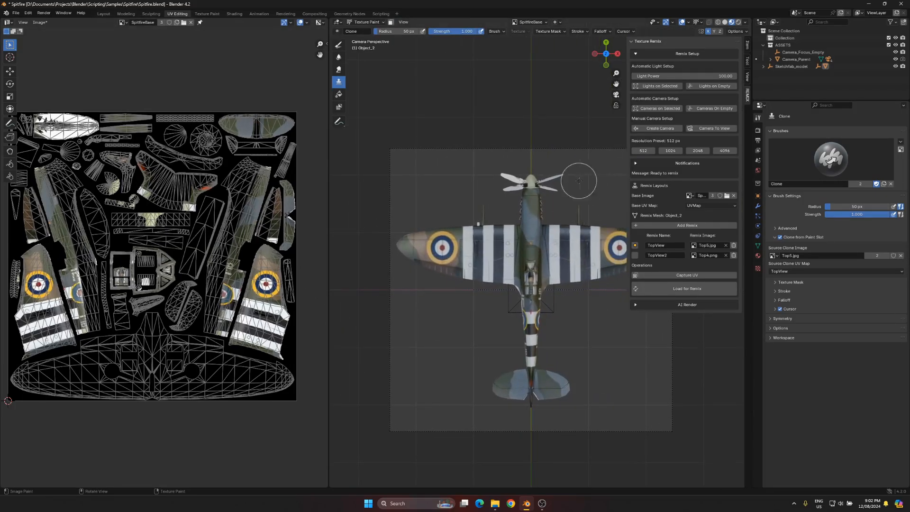
click(737, 25)
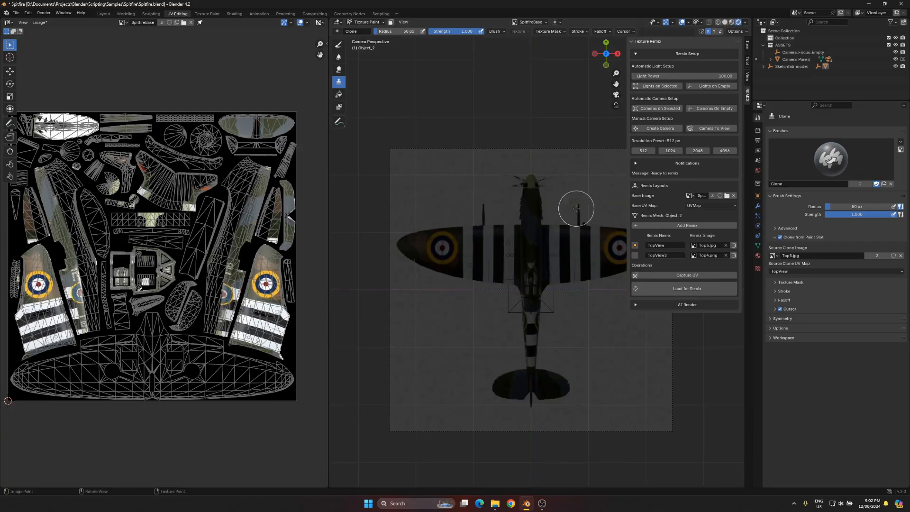
mouse_move(555, 295)
middle_down()
mouse_move(583, 222)
mouse_move(508, 287)
mouse_move(494, 269)
middle_up()
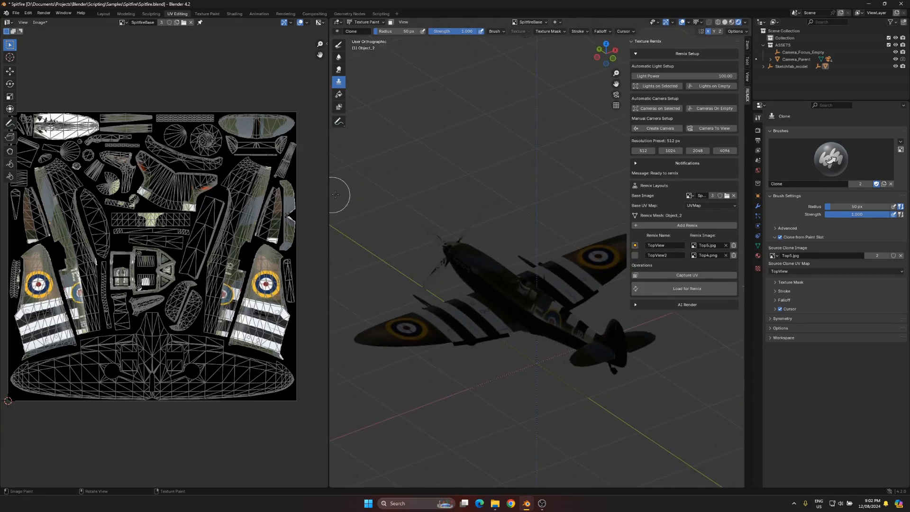
- Enlarge the viewport in perspective view and create the add-on's automatic lights on an empty
drag(328, 194, 113, 194)
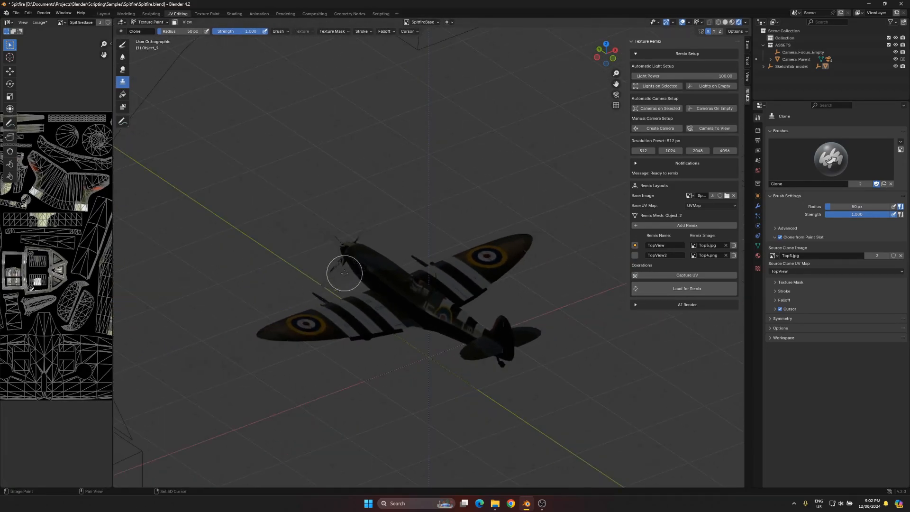
key(KP_5)
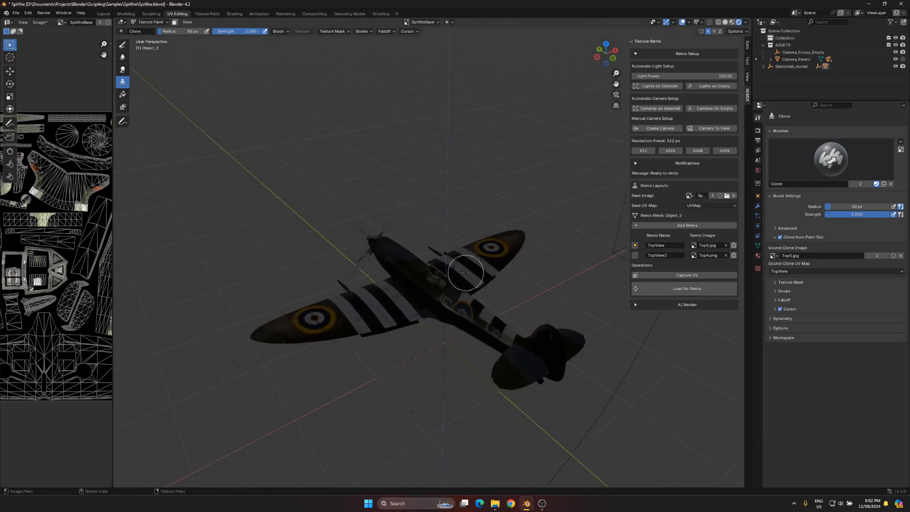
middle_drag(467, 273, 437, 234)
scroll(475, 258, up, 3)
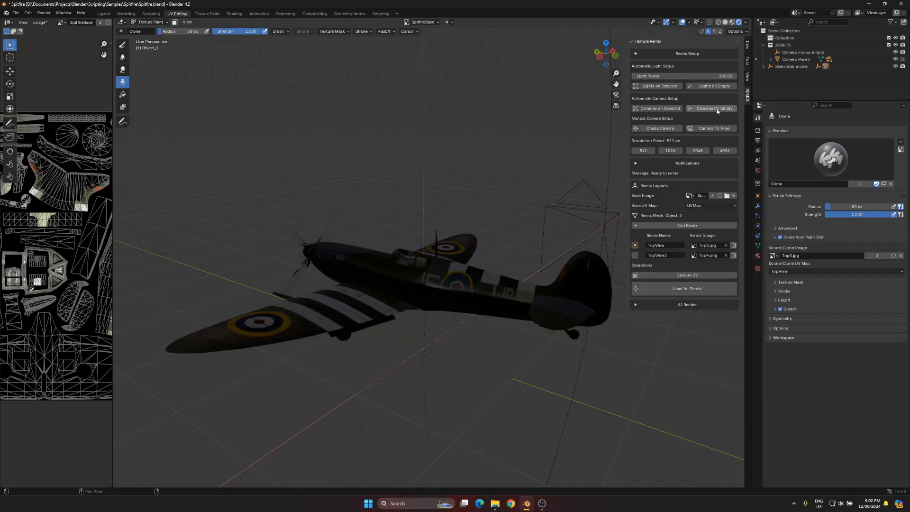
click(717, 86)
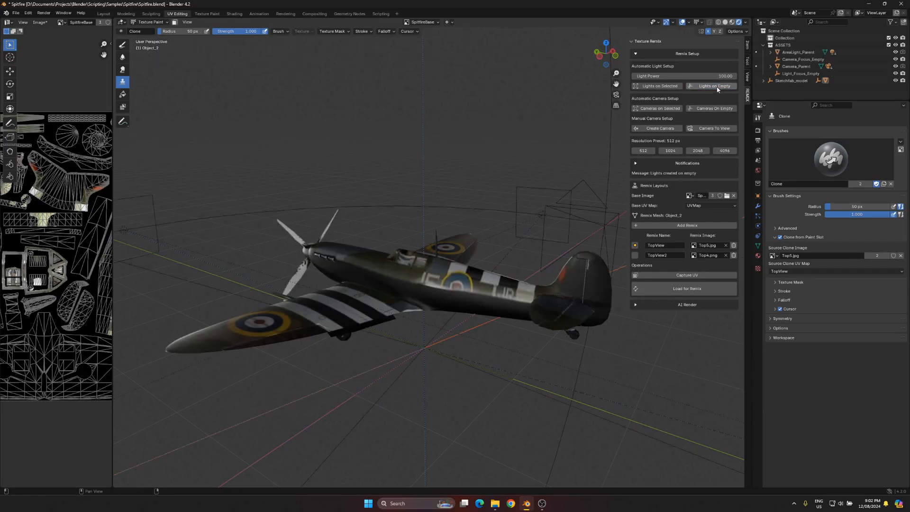
- Return to Object Mode and raise the area-light ring along Z above the Spitfire
scroll(471, 148, down, 8)
click(150, 22)
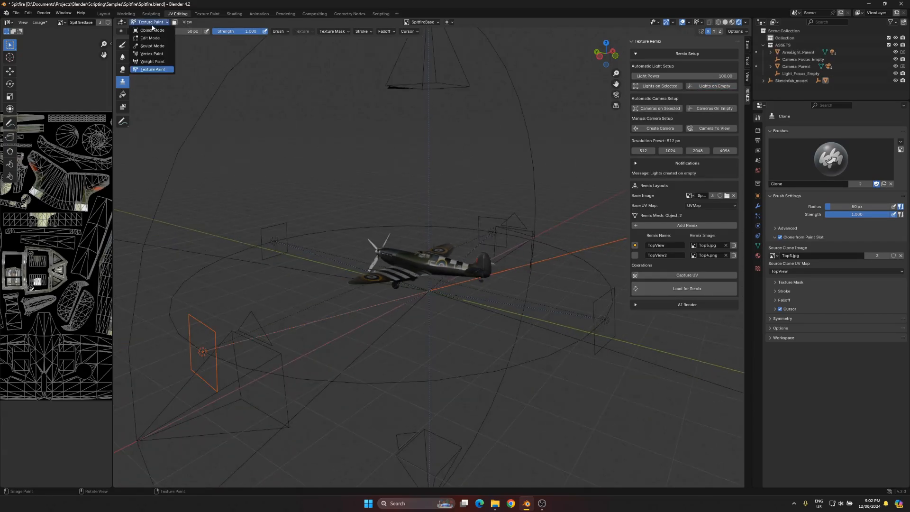
click(148, 31)
click(333, 229)
key(g)
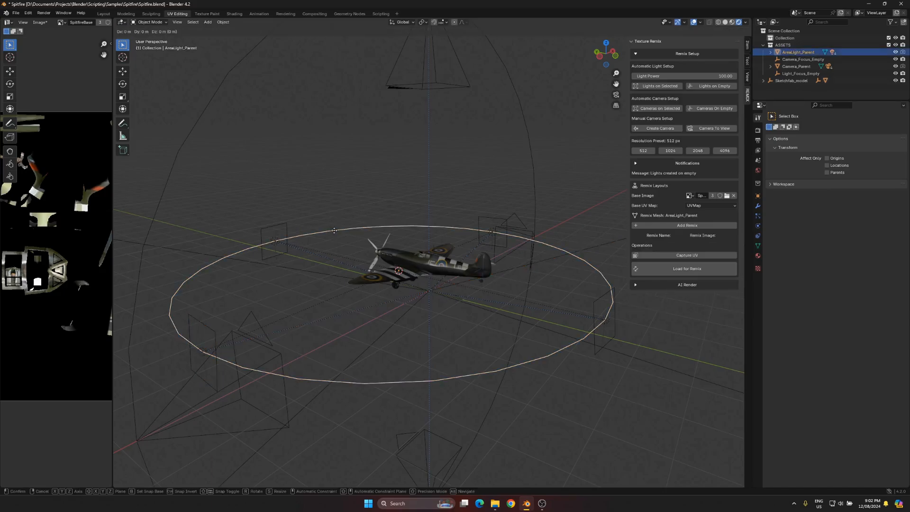
key(z)
click(339, 168)
- Scale down the raised area-light ring and view the lit Spitfire from the front and above
key(s)
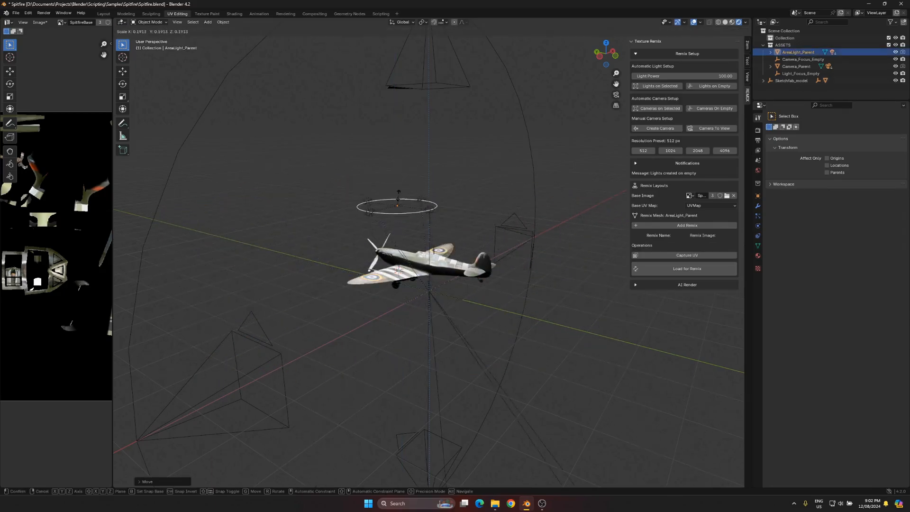
click(436, 203)
middle_drag(436, 203, 508, 223)
scroll(510, 215, up, 4)
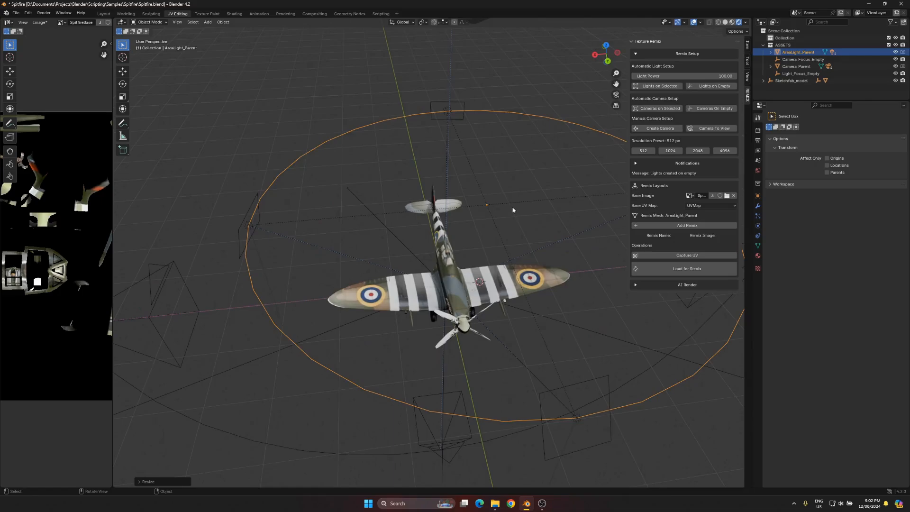
- Delete the AreaLight_Parent ring, then select the Spitfire mesh and create the add-on's automatic lights on it
middle_drag(493, 258, 478, 240)
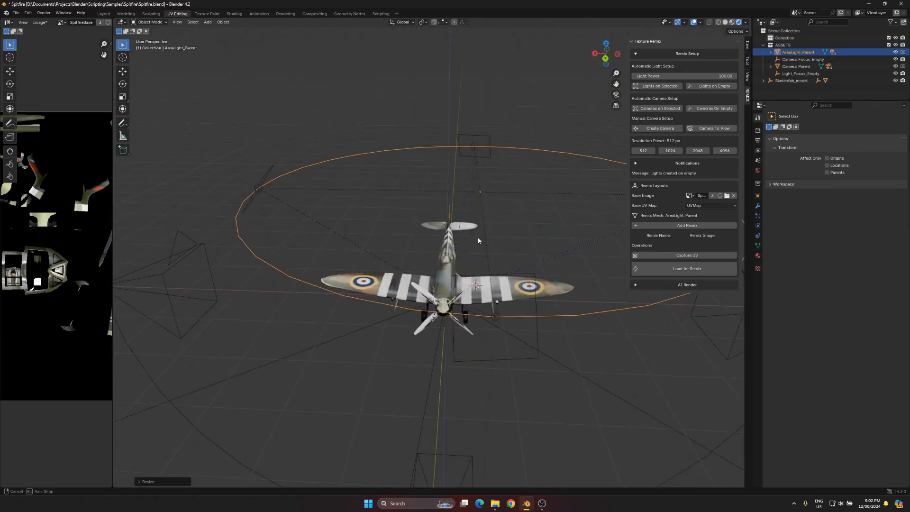
middle_drag(456, 151, 454, 190)
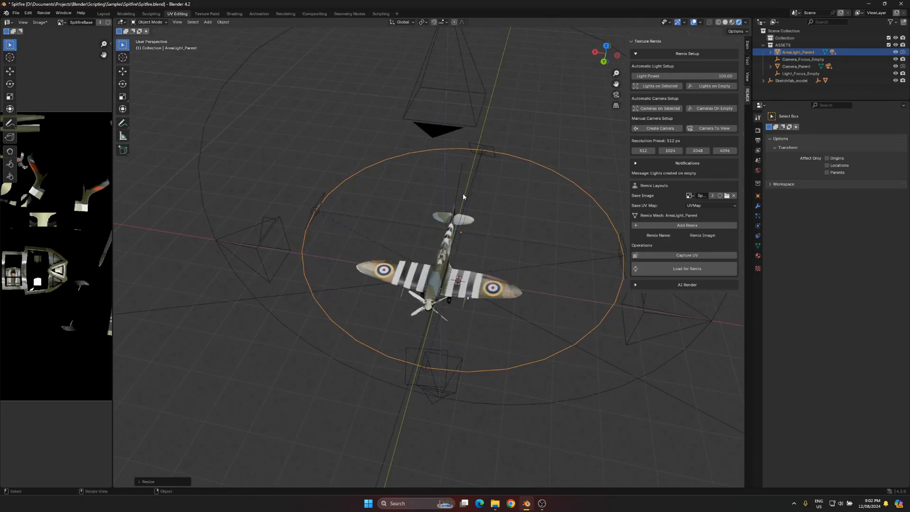
key(x)
click(464, 195)
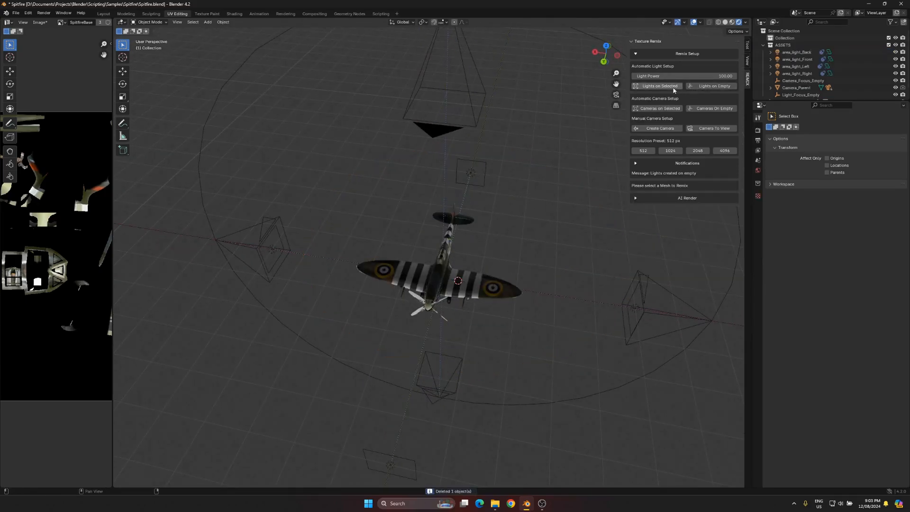
click(467, 268)
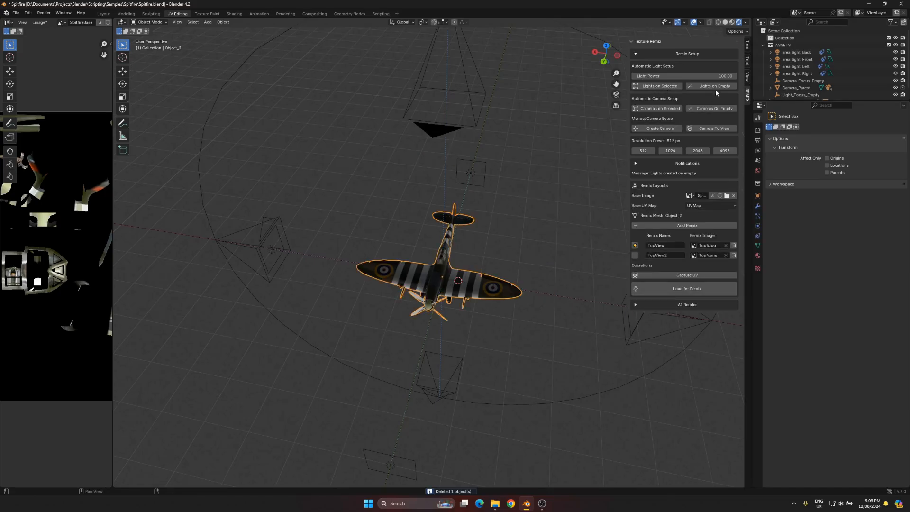
click(665, 86)
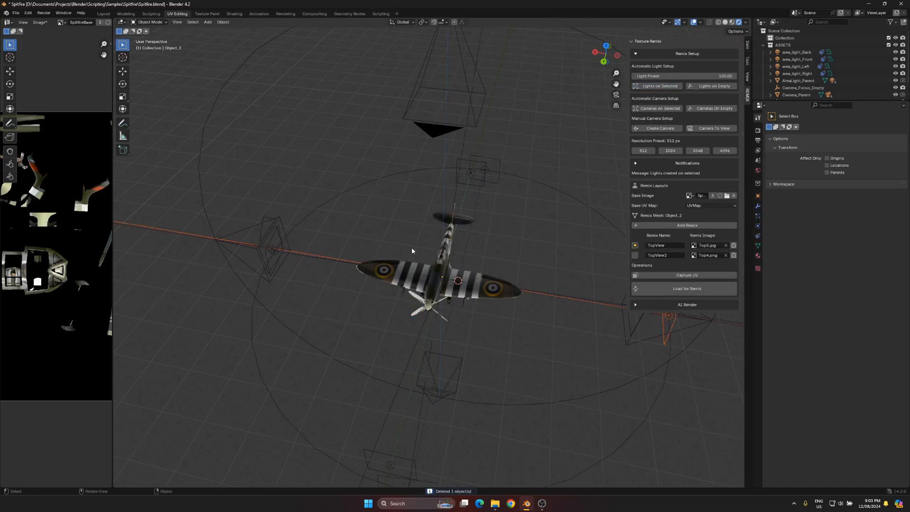
- Try to move the Spitfire mesh sideways beneath the newly created lights
click(402, 285)
key(g)
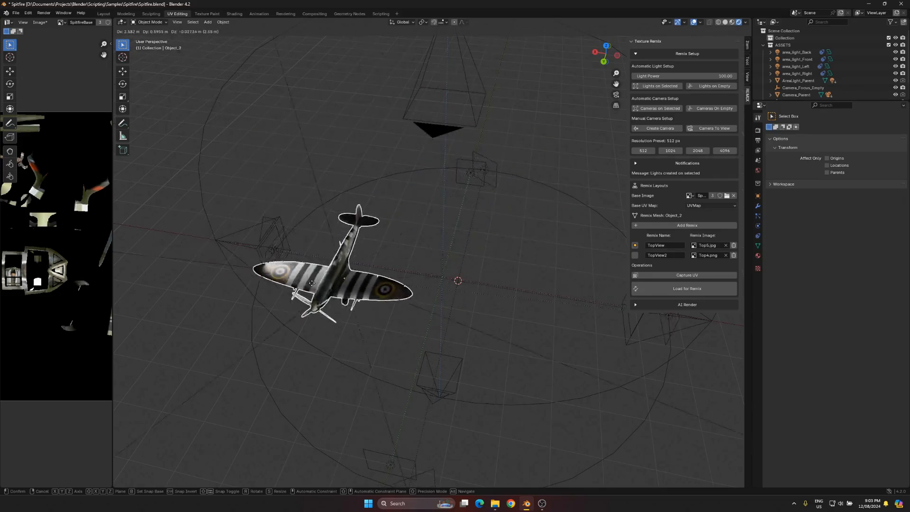
key(Escape)
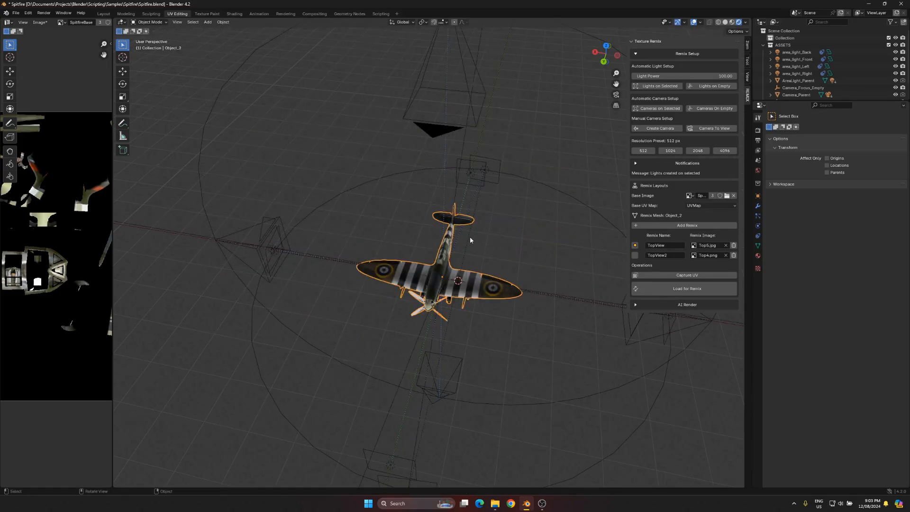
- Expand the add-on's notifications and examine the lighting on the Spitfire from the side, above and at an angle
middle_drag(401, 275, 490, 255)
scroll(387, 268, up, 3)
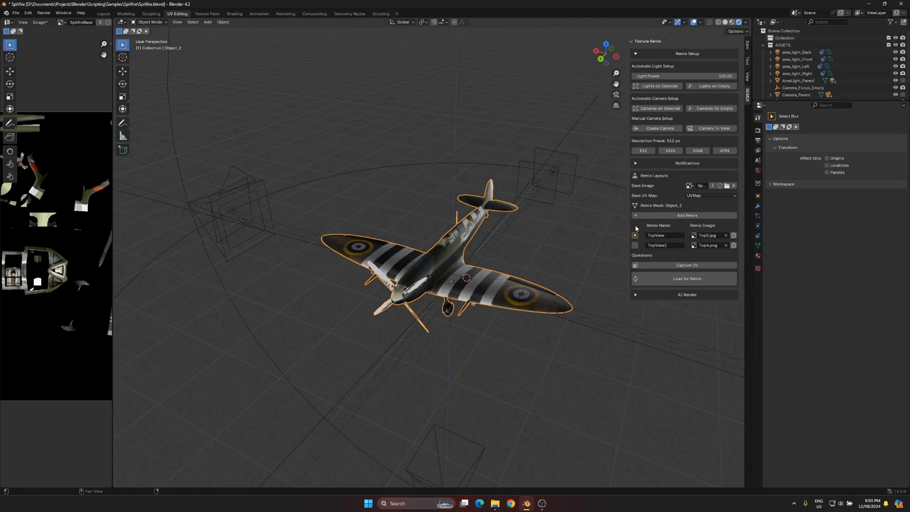
click(636, 164)
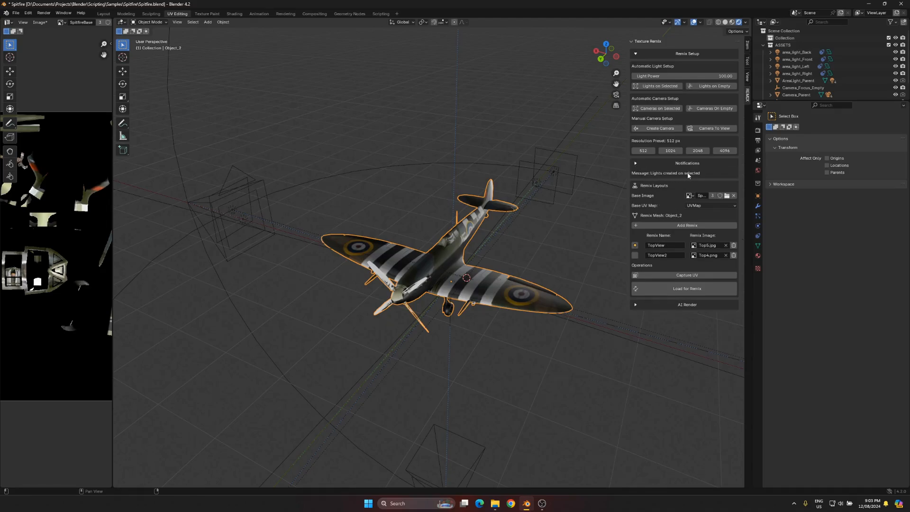
middle_drag(588, 231, 463, 227)
scroll(424, 286, up, 4)
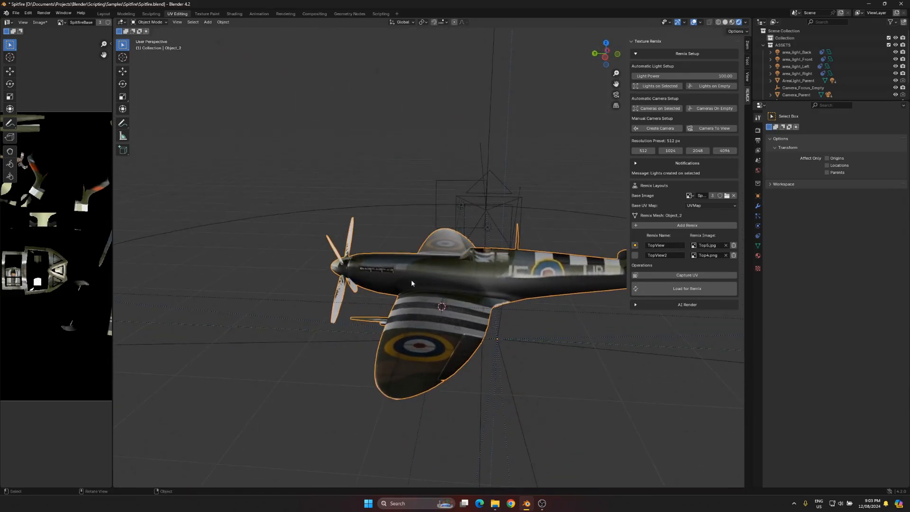
scroll(494, 281, down, 4)
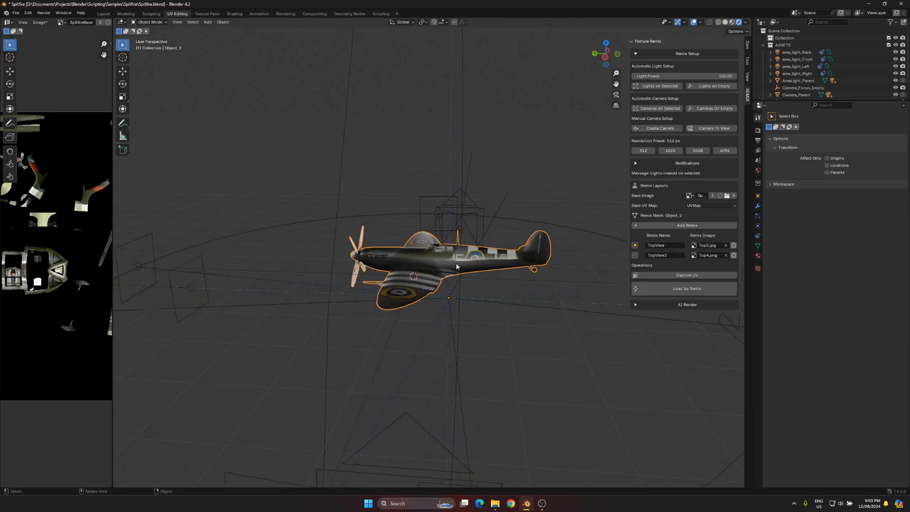
middle_drag(439, 252, 373, 251)
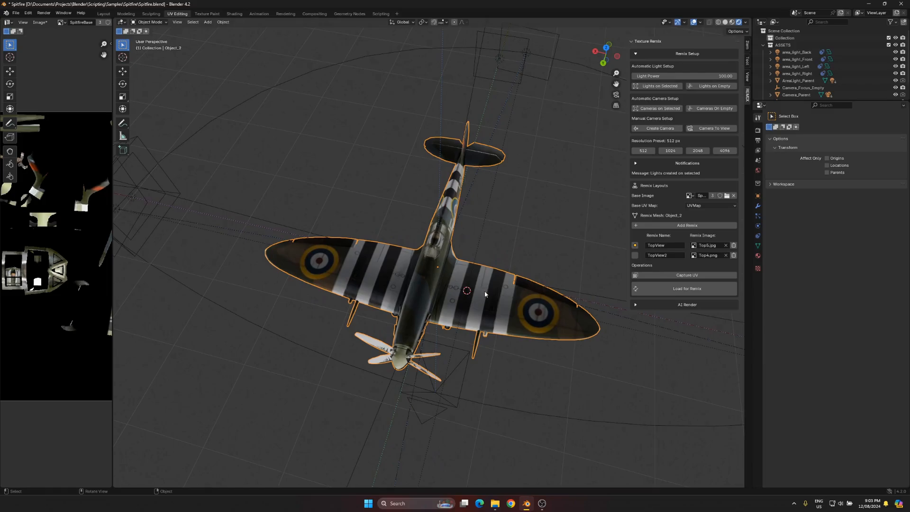
middle_drag(485, 294, 493, 280)
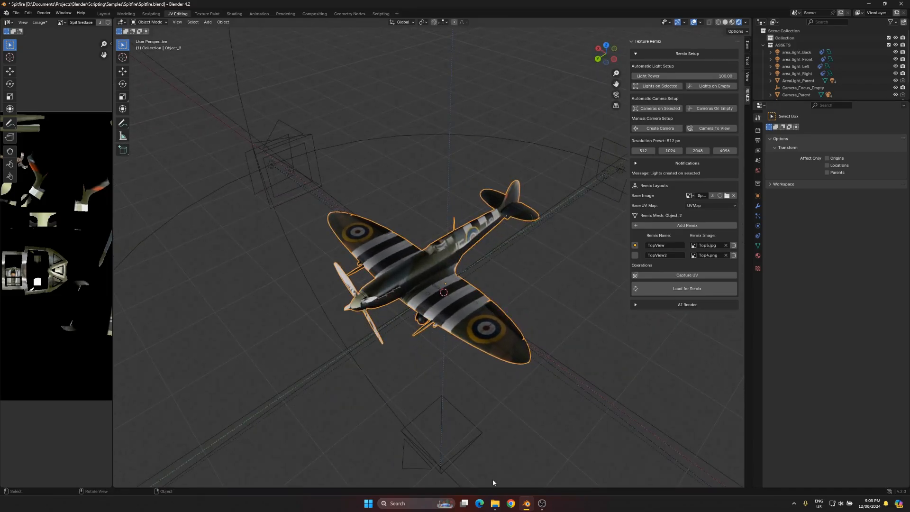
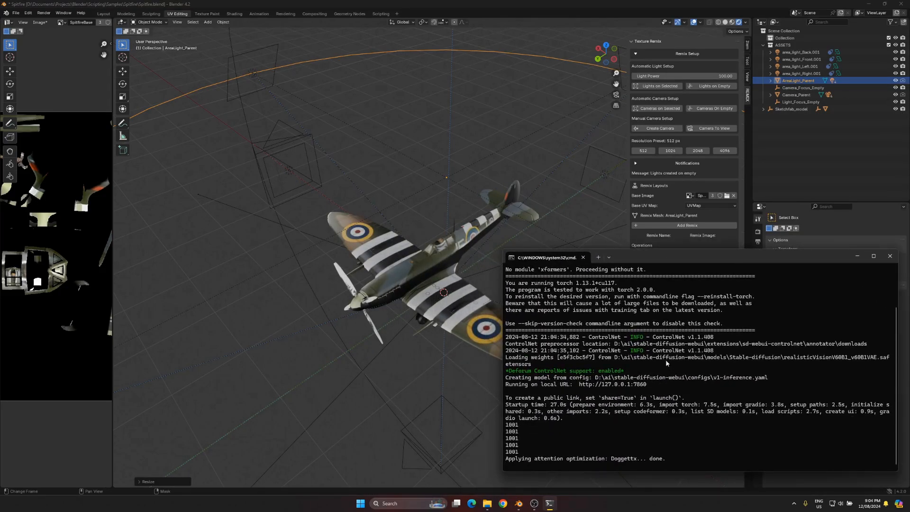
- Minimize the Stable Diffusion console, expand the add-on's AI Render settings and enable AI
click(857, 255)
click(654, 286)
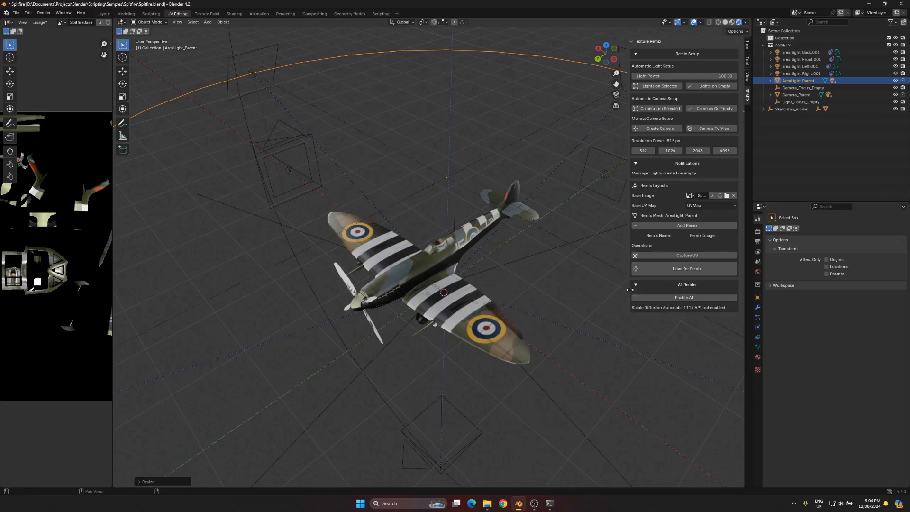
click(670, 299)
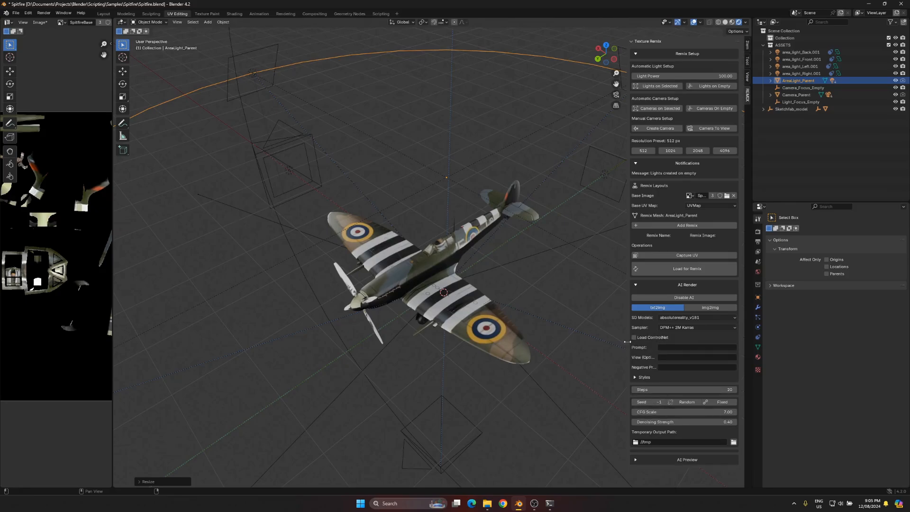
- Enter the AI prompt "Spitfire from World War 2, cyberpunk style neon lights, armour panels, ironwork" and leave the optional view prompt empty
drag(630, 347, 617, 347)
click(666, 347)
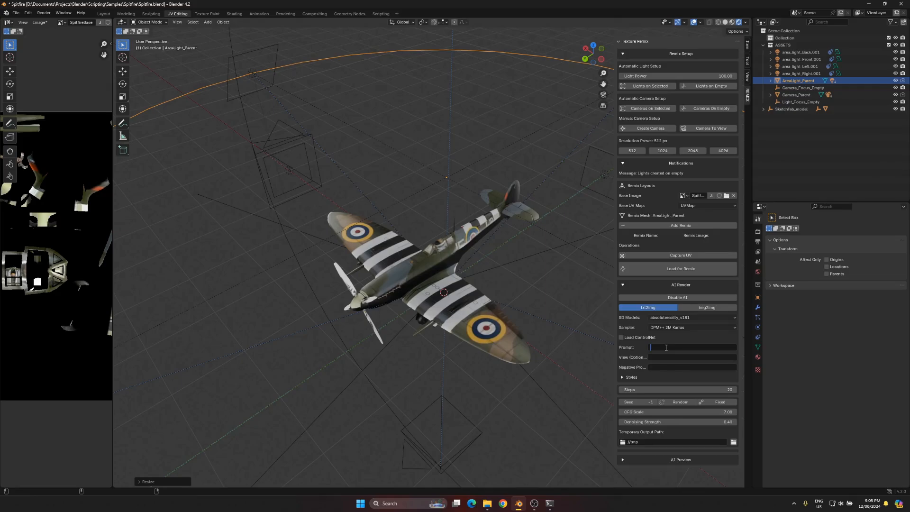
text(Sp)
text(itfire from Wo)
text(rld War)
text( 2, cyberp)
text(unk st)
text(yle neon lights)
text(, a)
text(rmour panle)
text(els, ironwo)
text(rk)
key(Return)
click(662, 357)
click(468, 220)
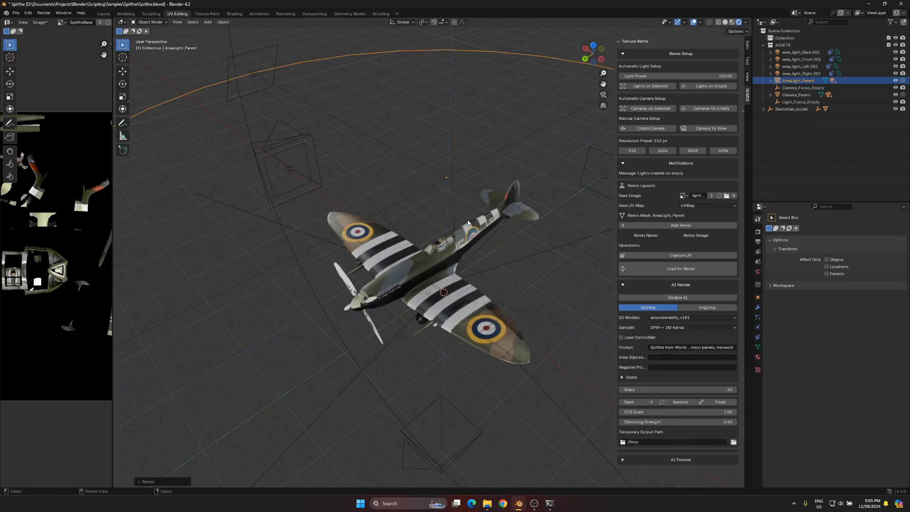
- Select the cam_Left camera beside the Spitfire and make it the active camera view
scroll(469, 223, down, 4)
middle_drag(482, 249, 504, 244)
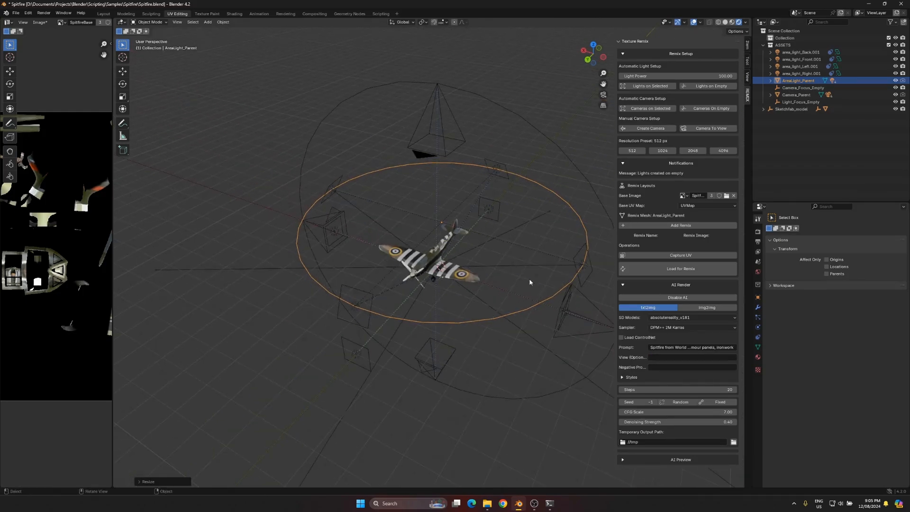
click(571, 296)
scroll(556, 273, up, 5)
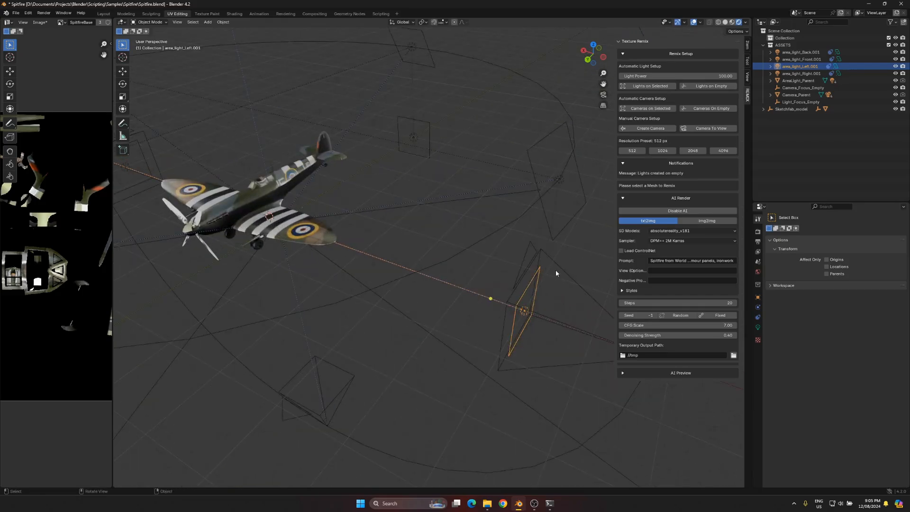
click(554, 269)
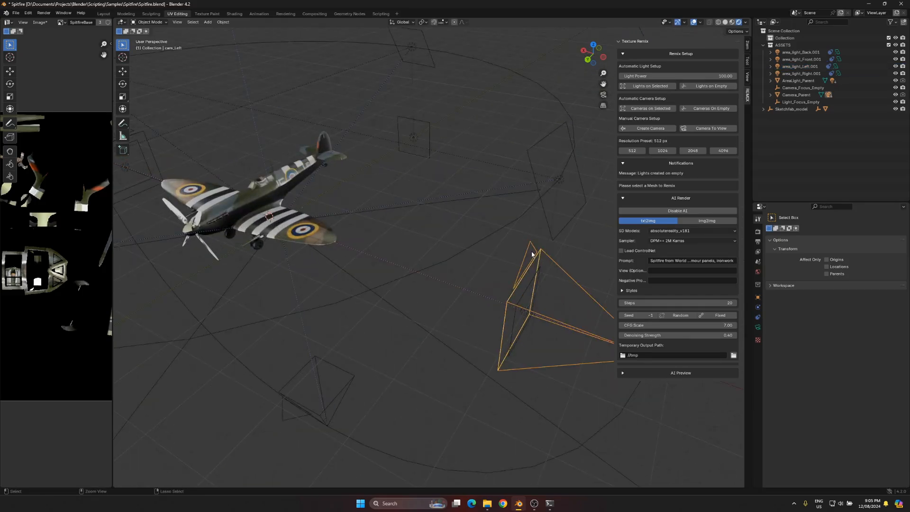
key(ctrl+KP_0)
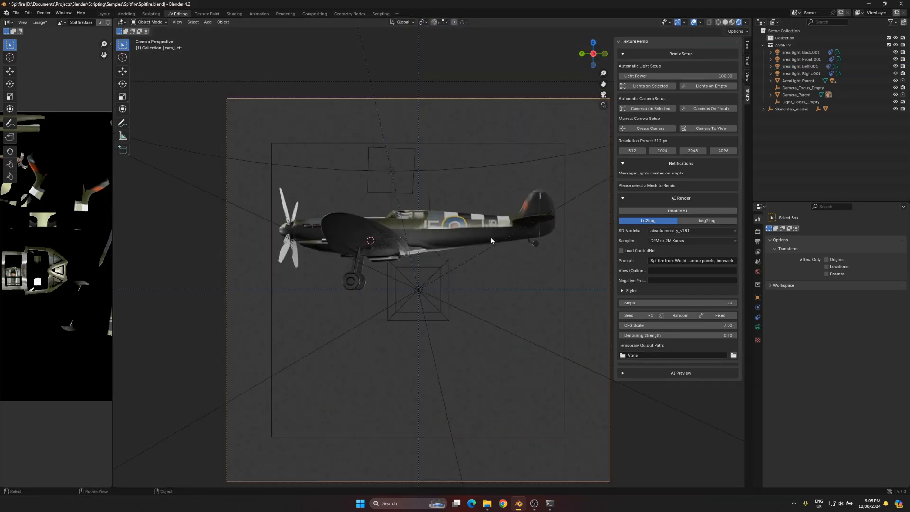
- Switch the cam_Left camera to an orthographic lens and set its orthographic scale to 3.800
click(758, 328)
click(834, 252)
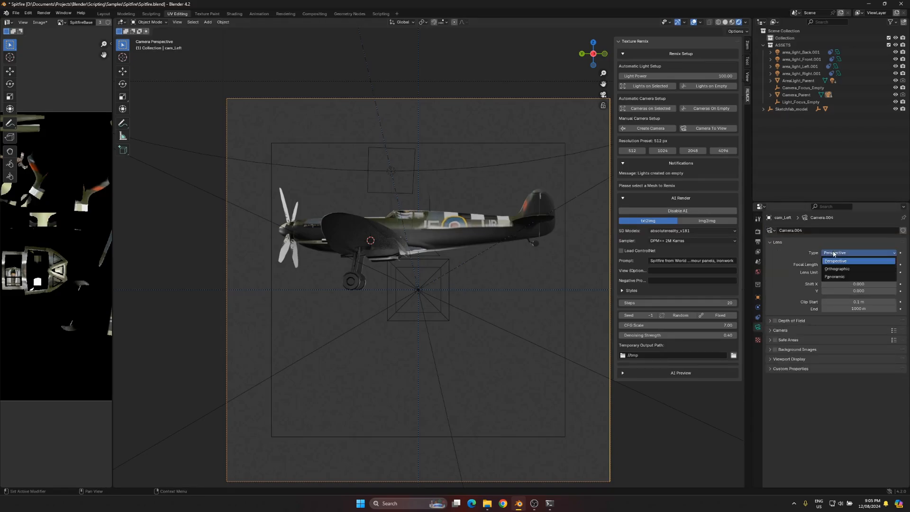
click(839, 268)
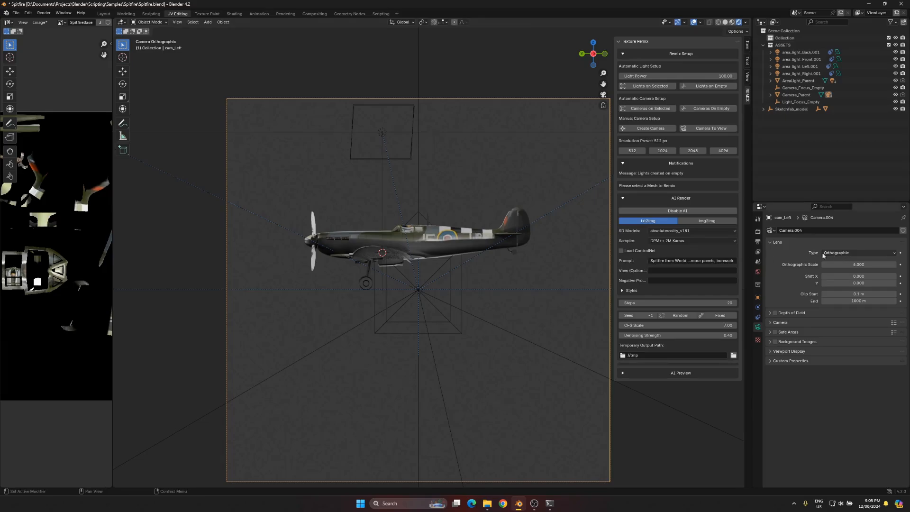
drag(853, 264, 811, 265)
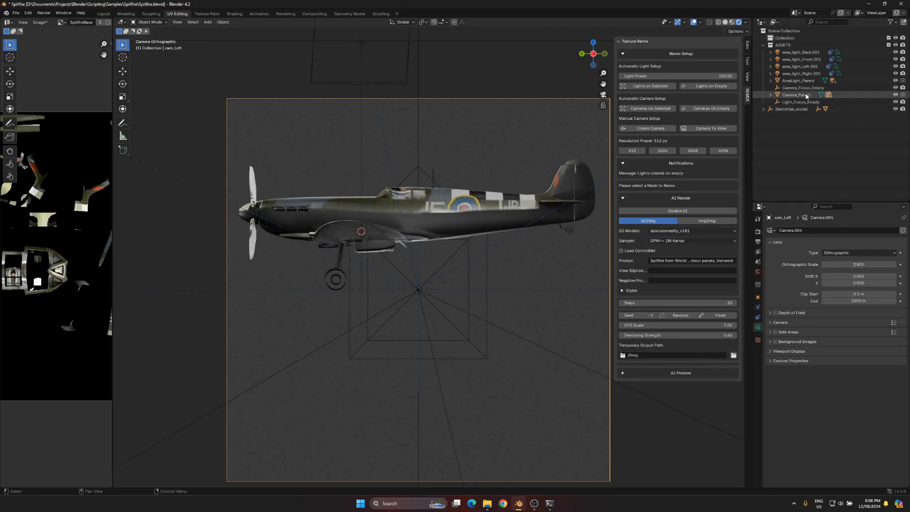
- Select Camera_Parent and Camera_Focus_Empty and raise them about 0.74 m along Z to centre the Spitfire in the frame
click(807, 95)
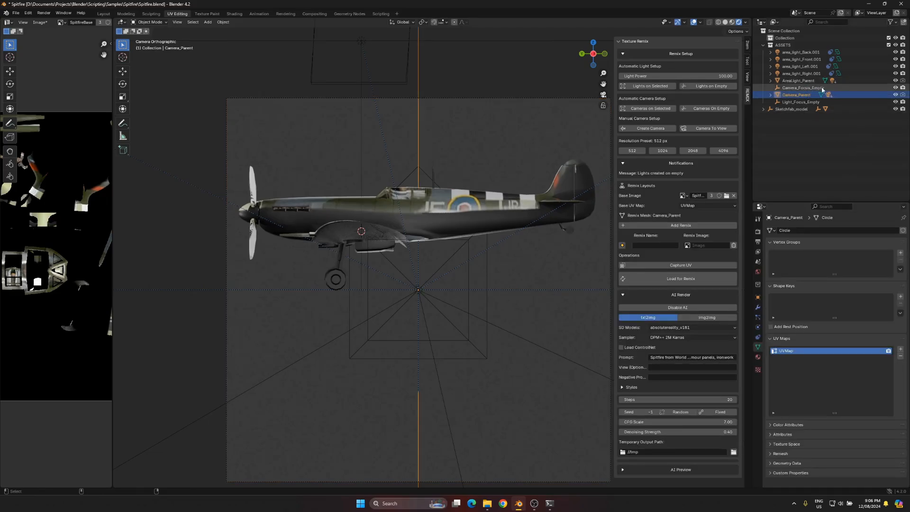
ctrl+click(813, 88)
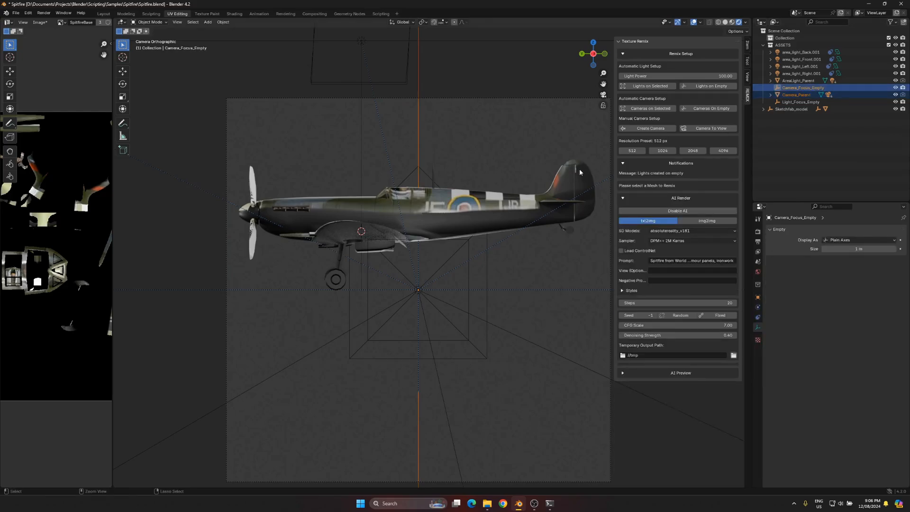
key(g)
key(z)
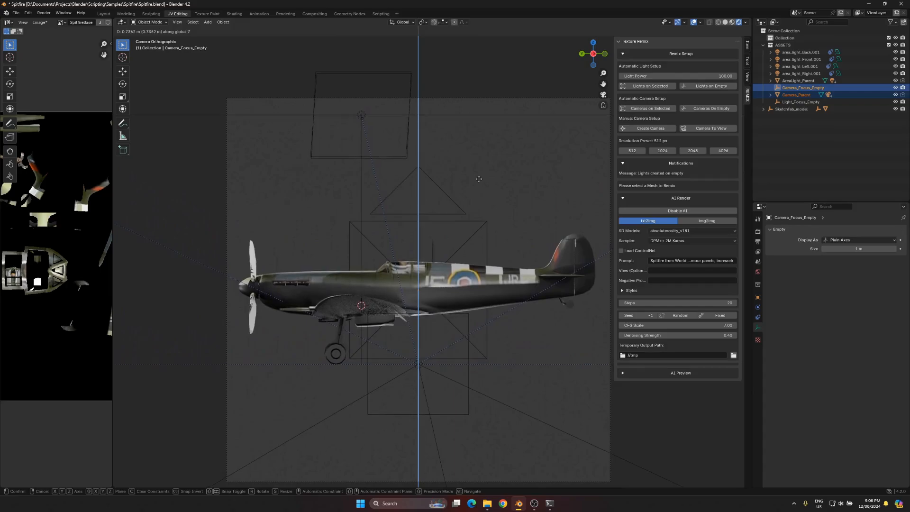
click(481, 203)
scroll(480, 205, down, 2)
scroll(404, 243, up, 1)
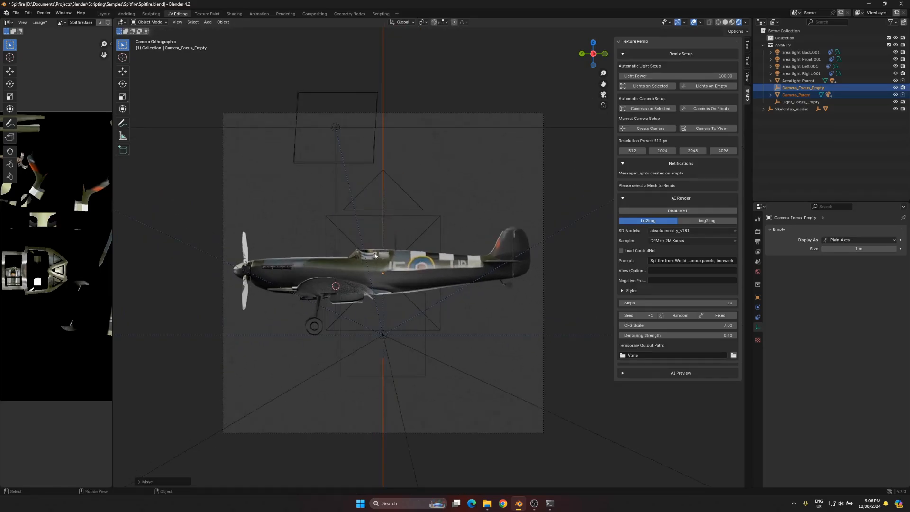
shift+middle_drag(346, 234, 377, 236)
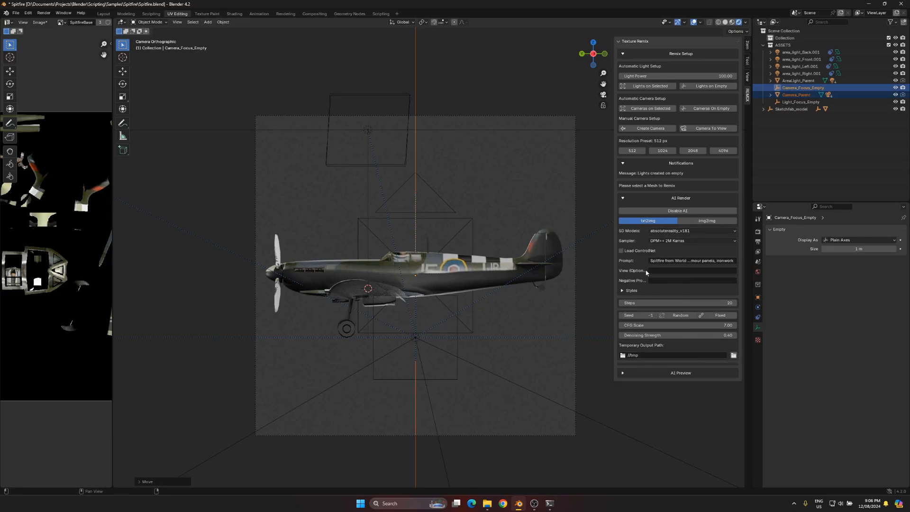
- Expand the prompt styles and add p_Realistic and p_Cyber Punk as positive styles
click(622, 290)
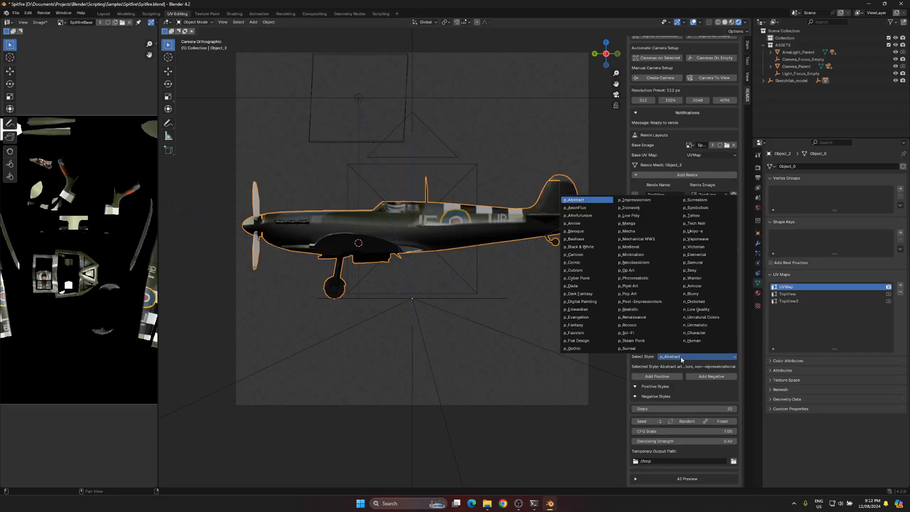
click(641, 313)
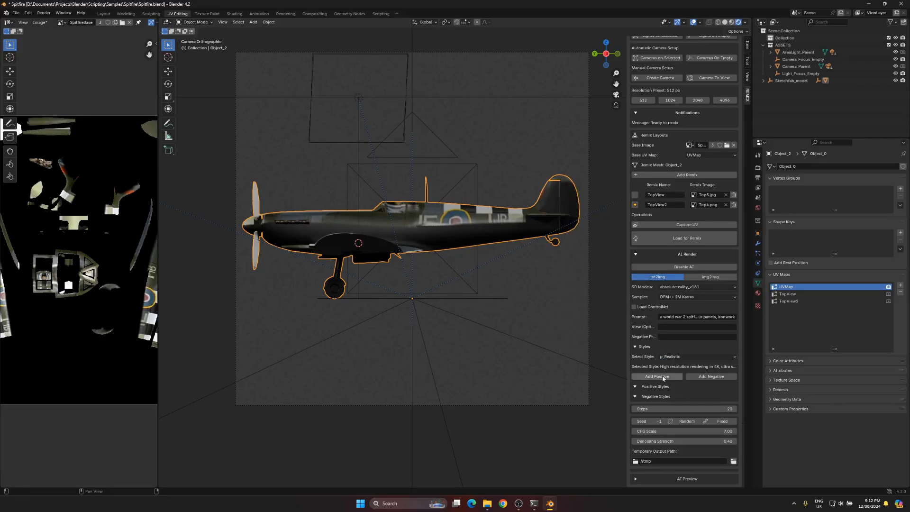
click(660, 377)
click(681, 357)
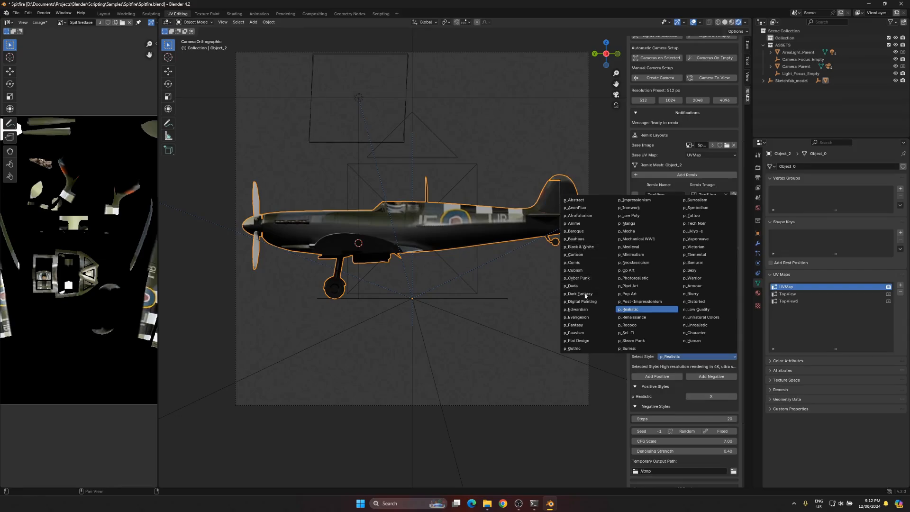
click(576, 278)
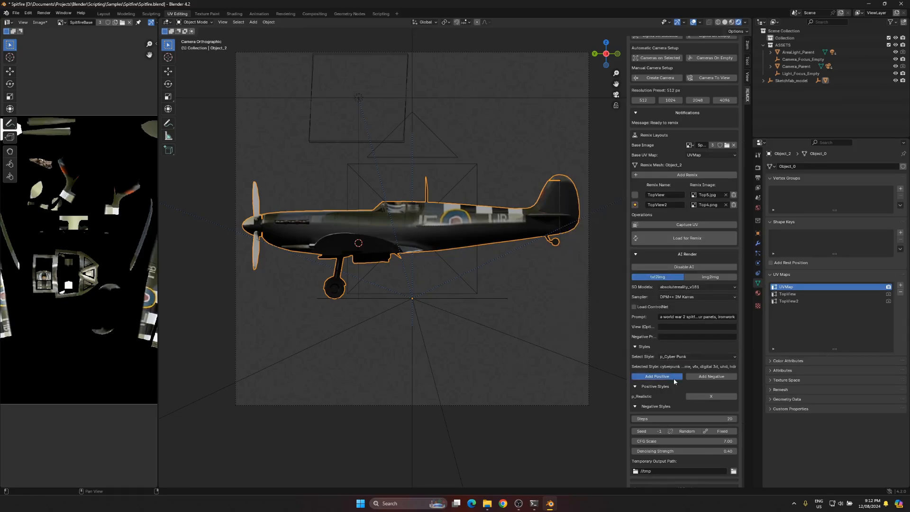
click(673, 377)
- Choose the n_Low Quality style and add it as a negative style
click(696, 357)
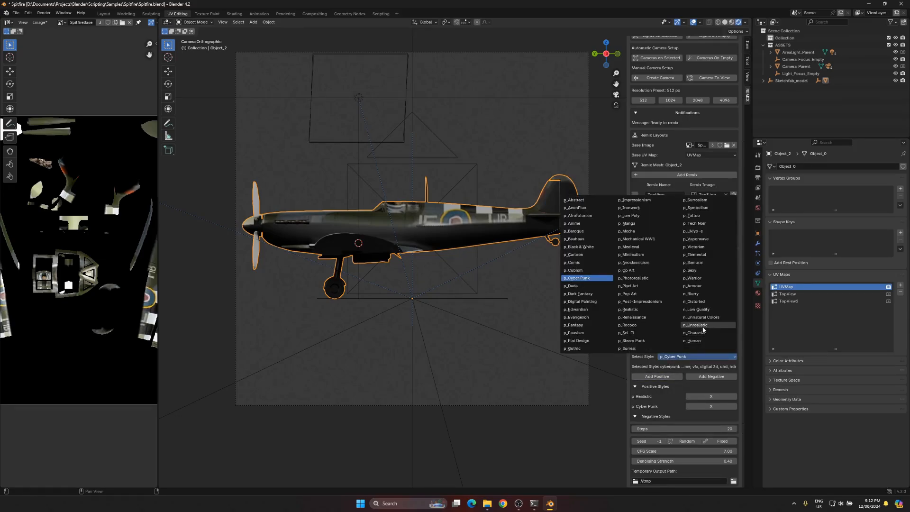
click(697, 309)
click(712, 377)
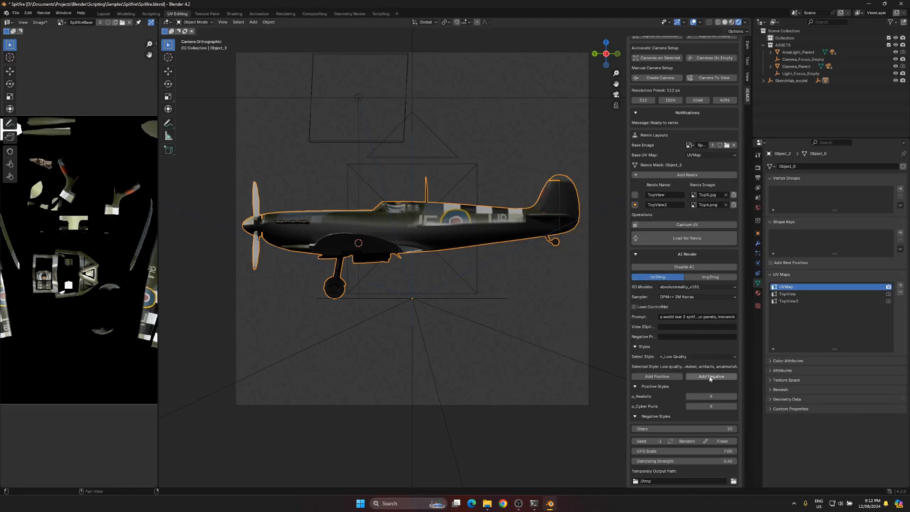
scroll(645, 398, down, 2)
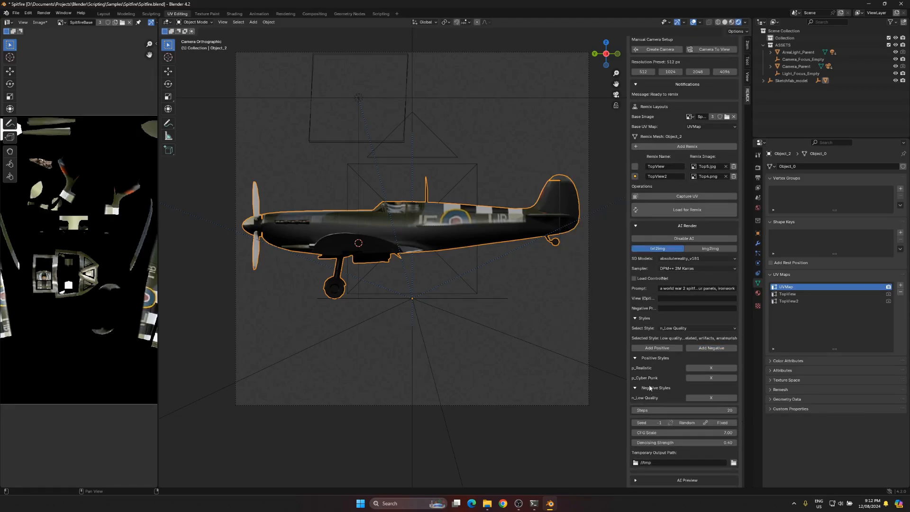
- Enter "side view" as the optional view description for the AI prompt
click(669, 296)
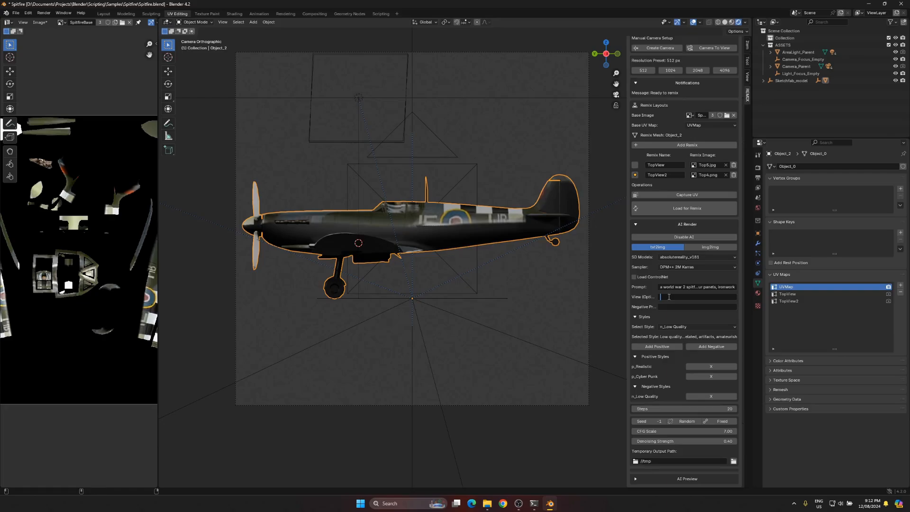
text(side view)
drag(678, 298, 658, 297)
click(695, 300)
- Set the AI render's denoising strength to 0.65
click(668, 398)
click(699, 441)
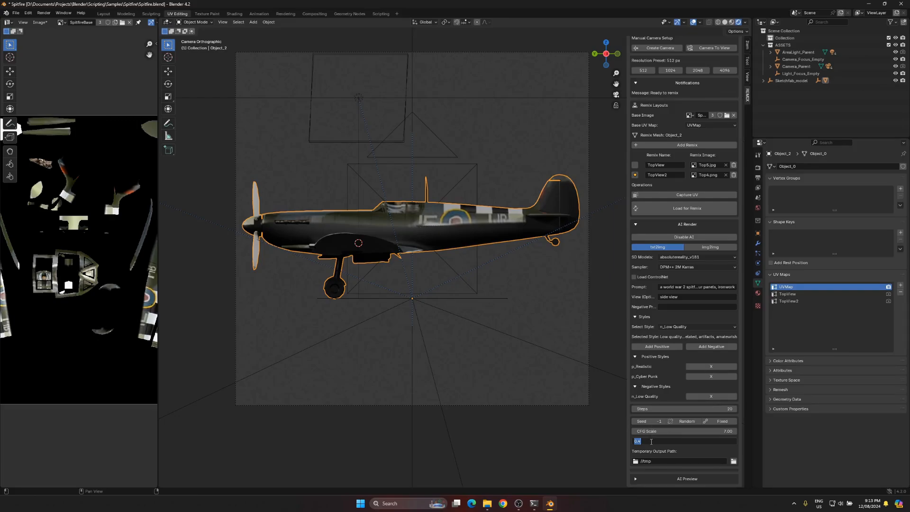
text(0.65)
key(Return)
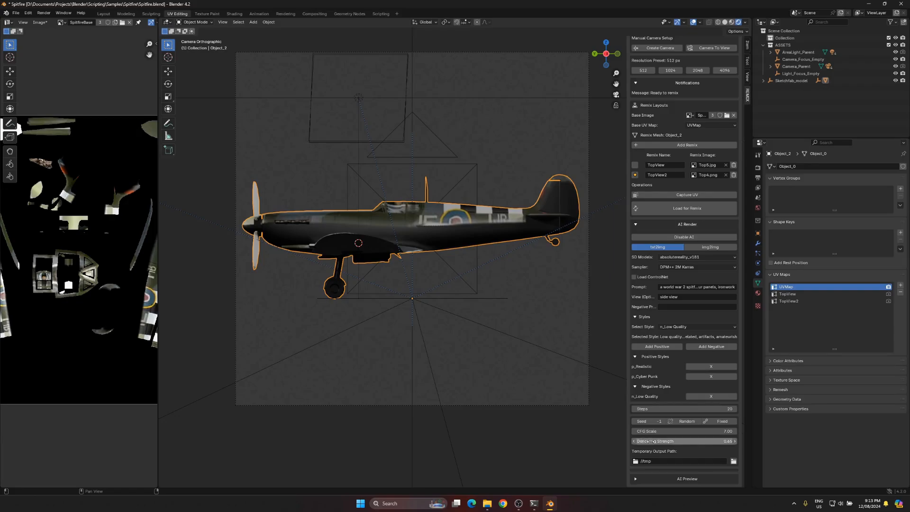
- Set the temporary output path to the Temp folder on the desktop, keeping the file name Spitfire.blend
click(734, 461)
click(330, 323)
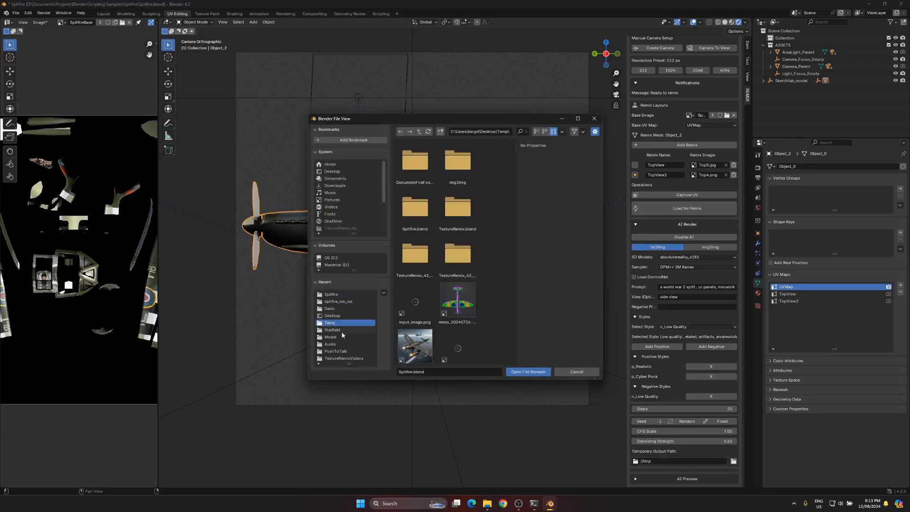
click(524, 372)
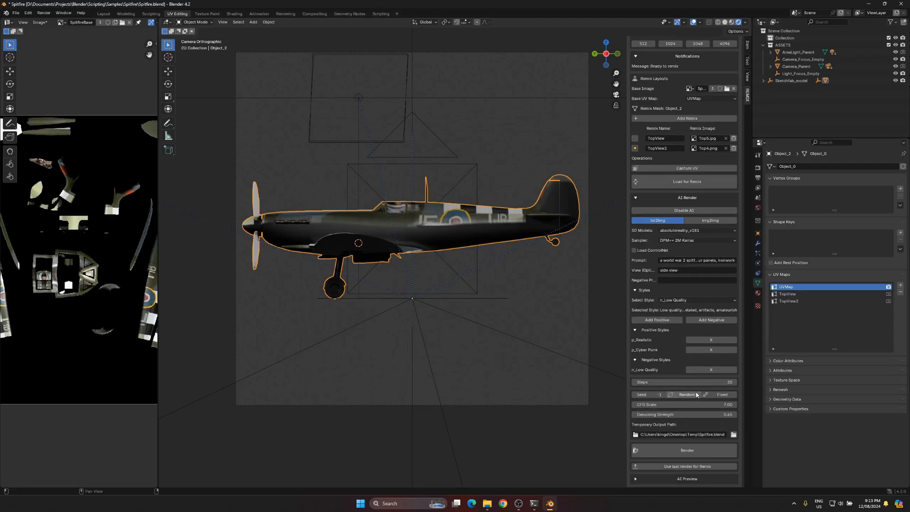
- Expand the AI preview, render the txt2img image, and widen the result window to inspect the aircraft
click(638, 478)
scroll(654, 444, down, 4)
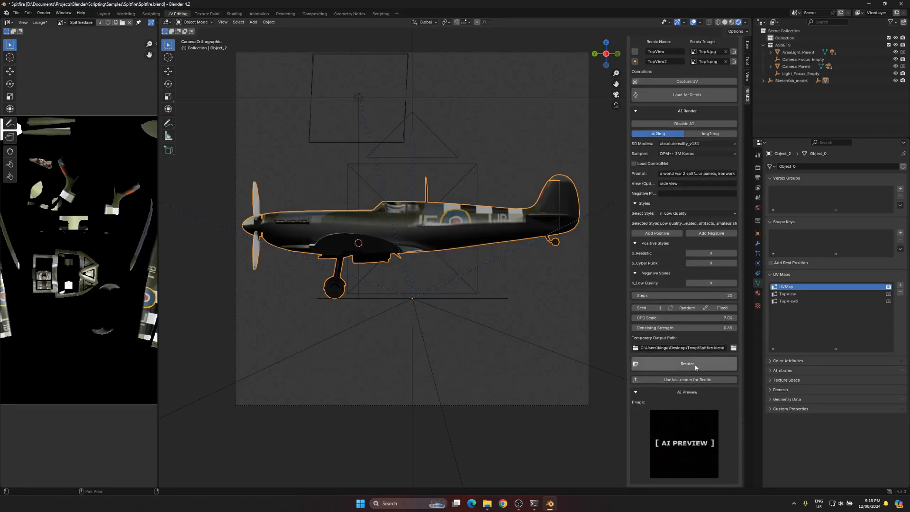
click(696, 368)
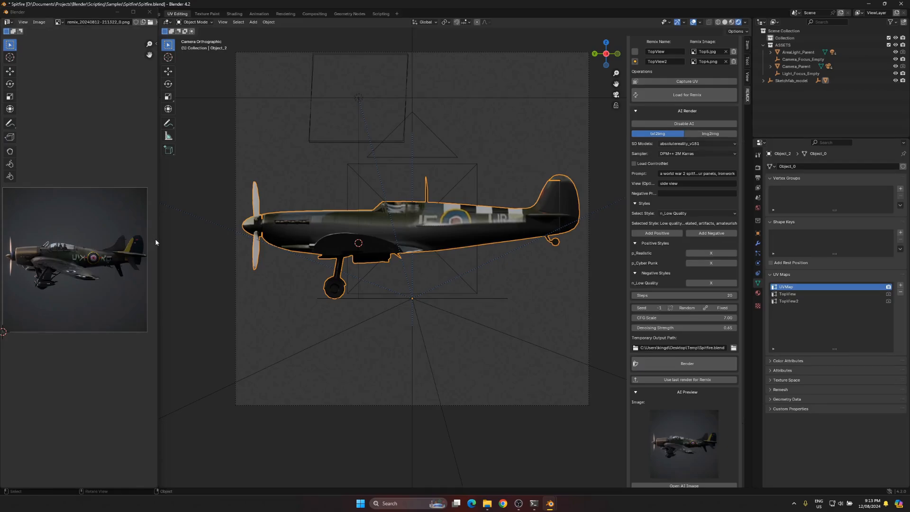
drag(158, 241, 287, 243)
scroll(159, 254, down, 4)
scroll(157, 253, up, 6)
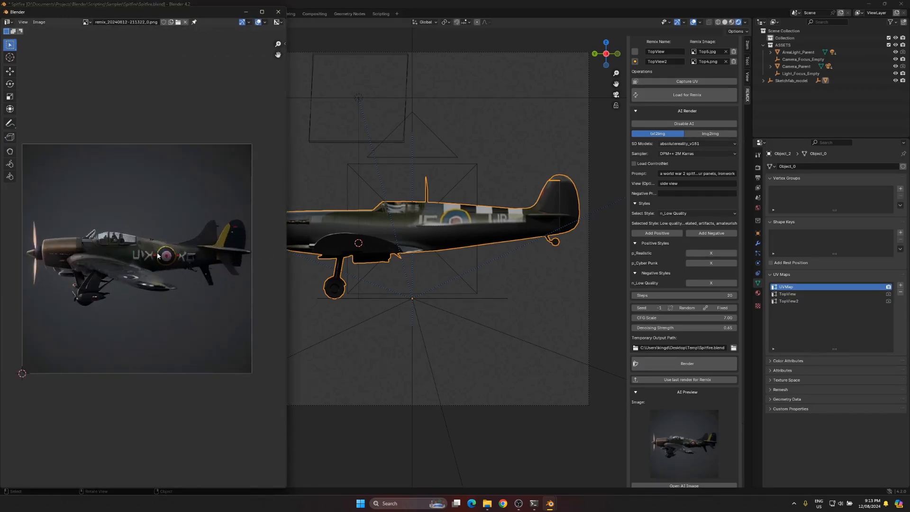
scroll(157, 256, up, 2)
scroll(158, 256, down, 2)
scroll(139, 255, down, 1)
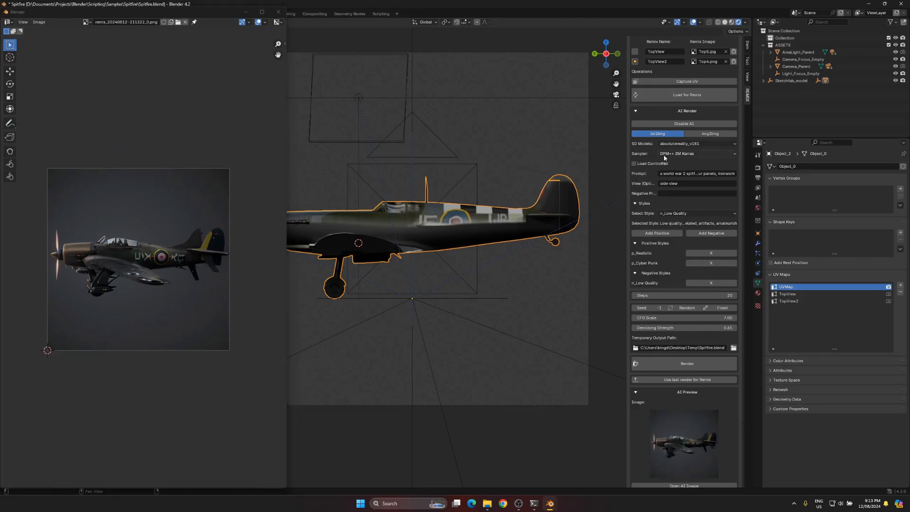
- Enable Load ControlNet and switch the AI generation mode to img2img
click(637, 164)
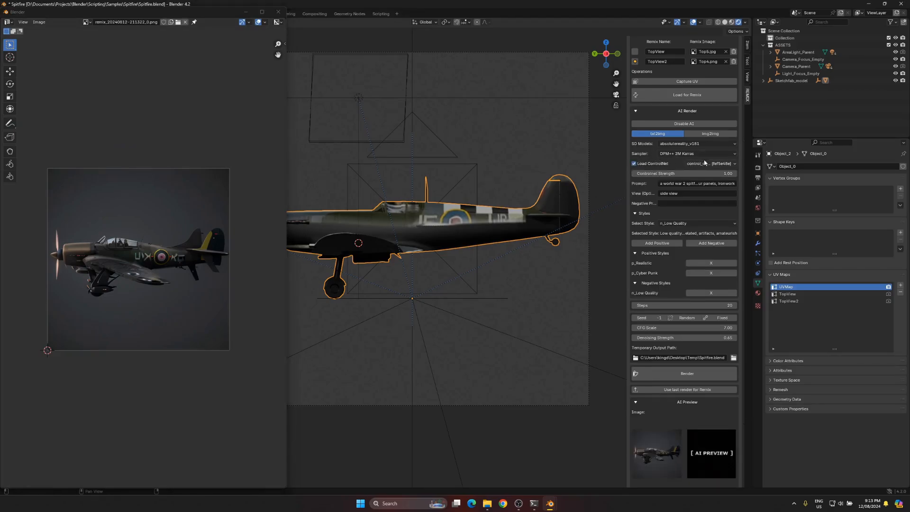
click(698, 136)
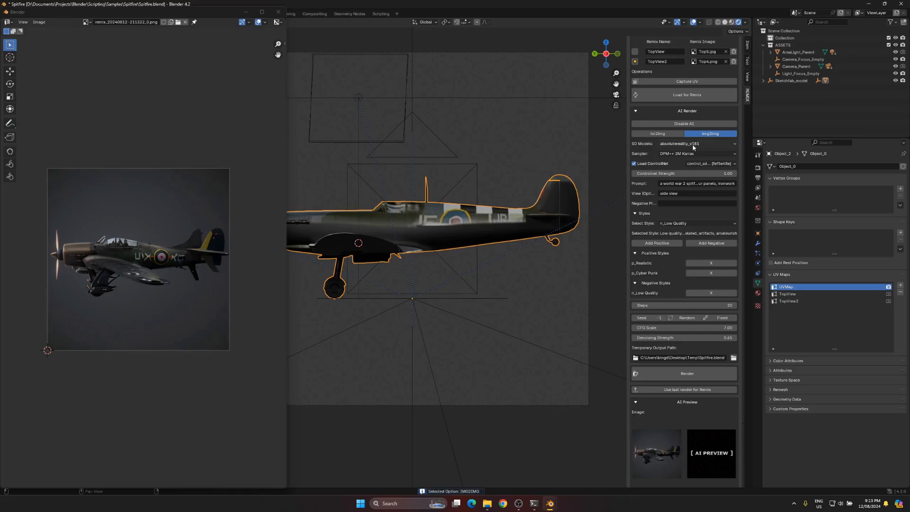
scroll(400, 194, down, 2)
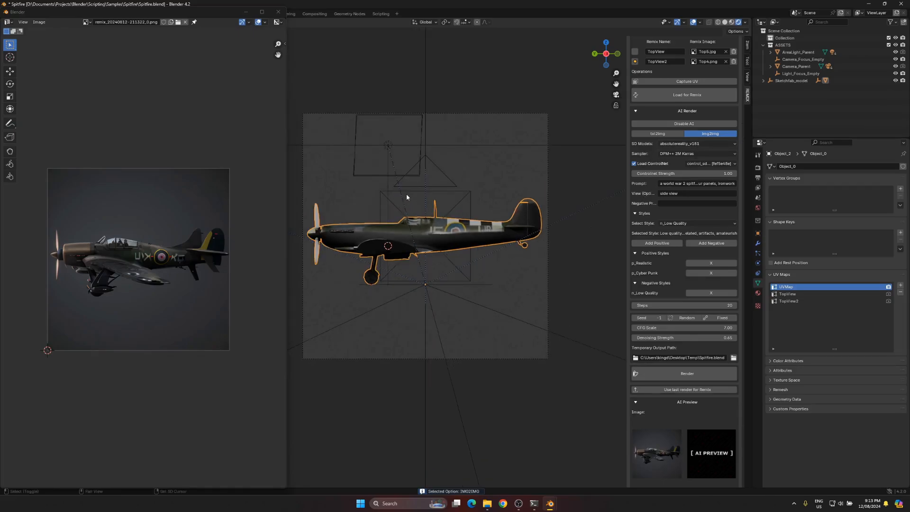
scroll(439, 197, up, 2)
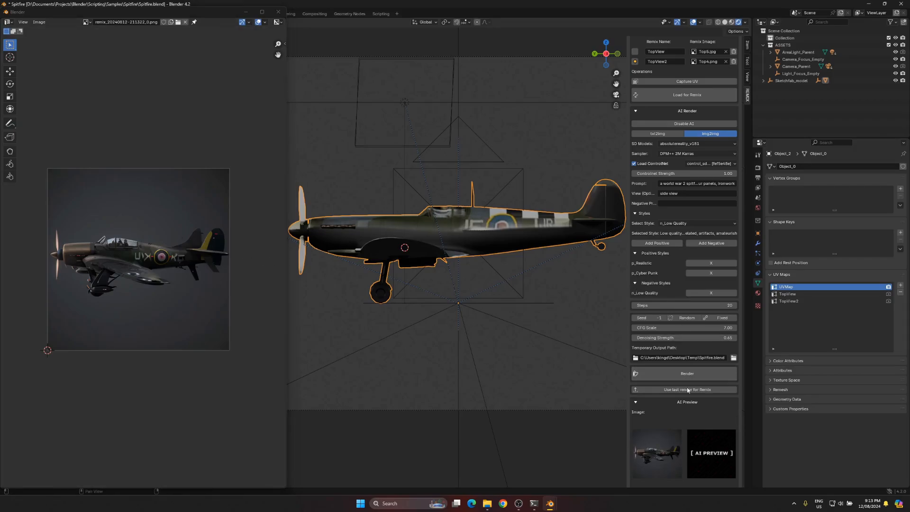
scroll(688, 390, down, 2)
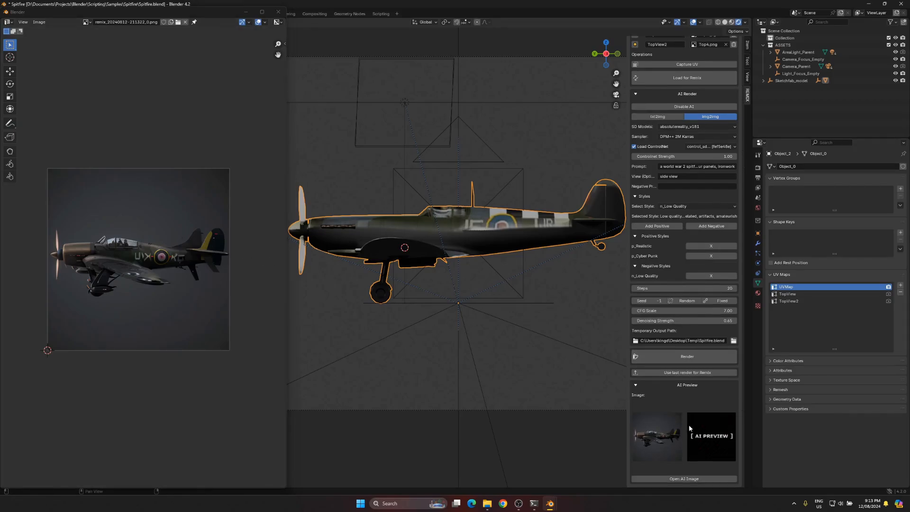
- Render the Spitfire with img2img and ControlNet, and widen the result window to inspect the image
click(689, 362)
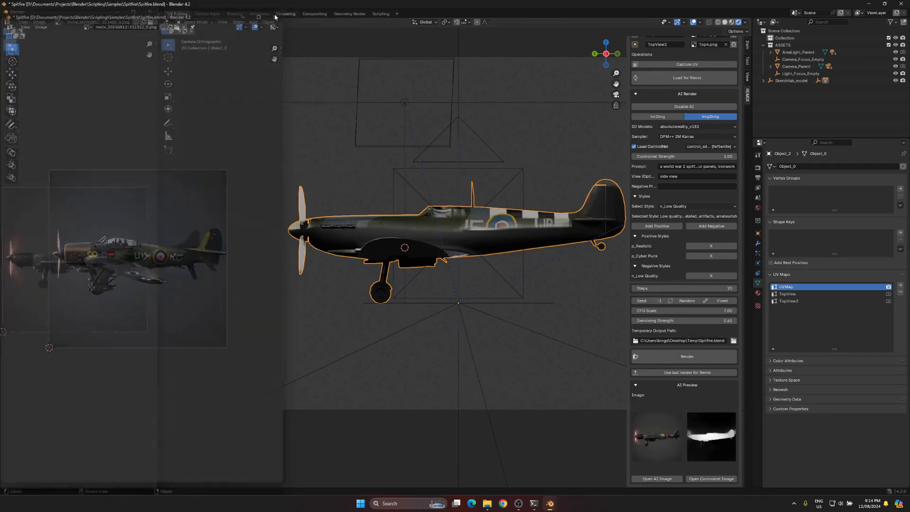
drag(159, 226, 272, 238)
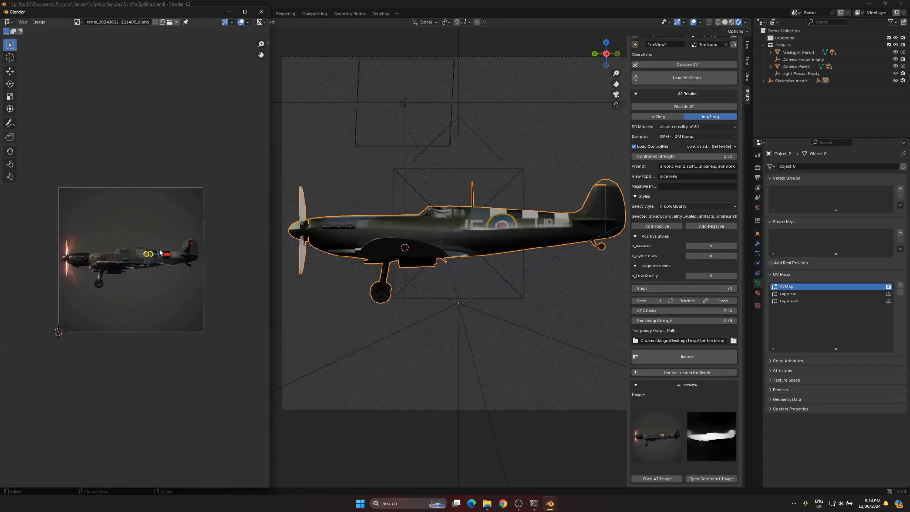
scroll(123, 246, up, 3)
scroll(95, 239, down, 1)
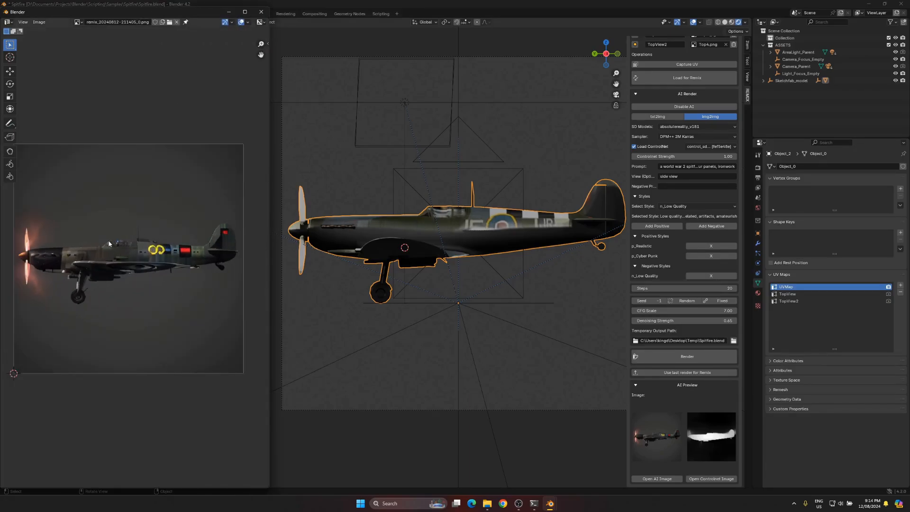
scroll(109, 244, up, 2)
scroll(93, 243, down, 2)
- Raise the denoising strength to 0.70 and render again, inspecting the enlarged result before closing its window
click(686, 322)
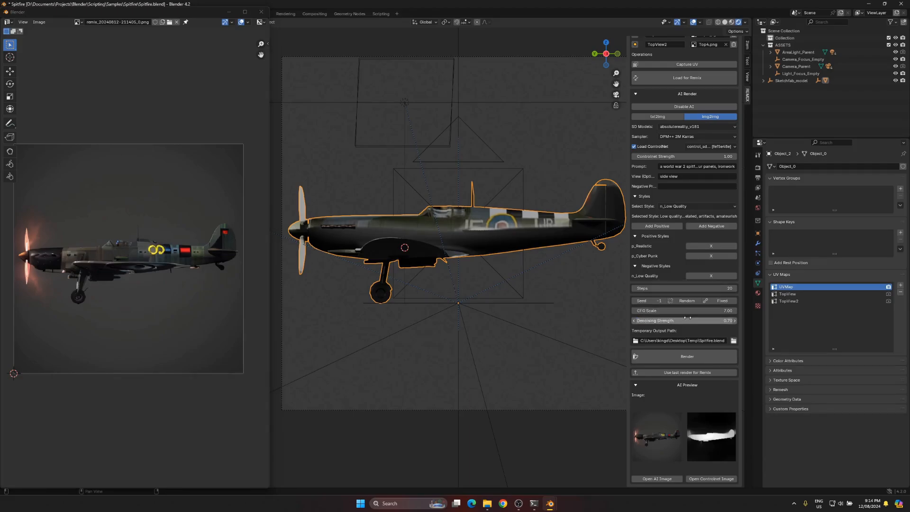
key(Return)
click(688, 356)
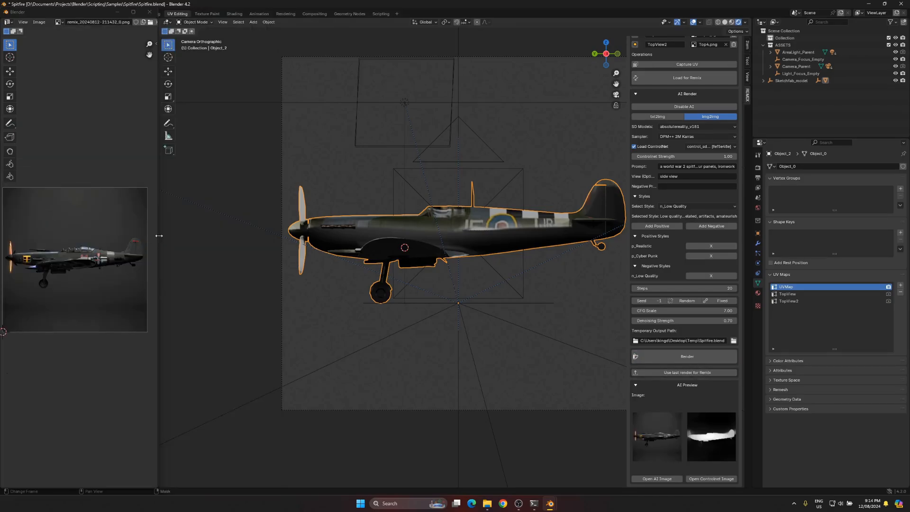
drag(158, 233, 264, 240)
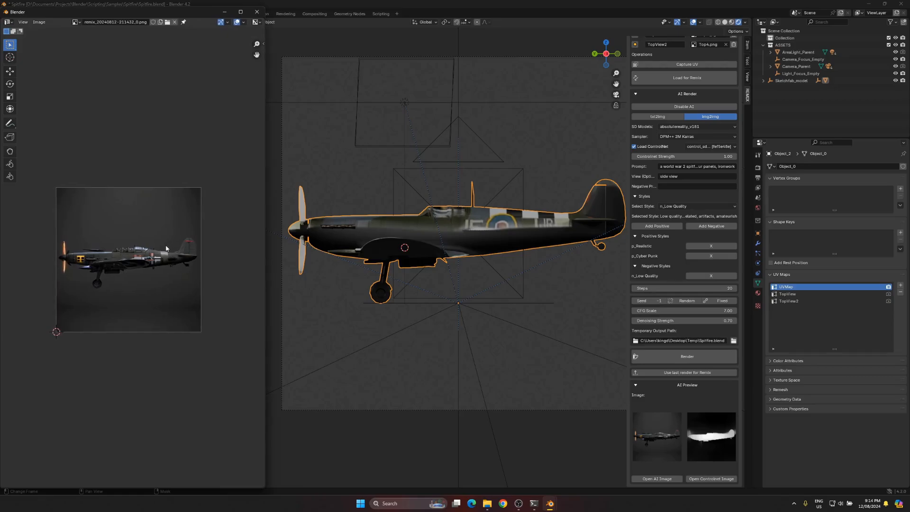
scroll(137, 232, up, 4)
scroll(138, 233, down, 3)
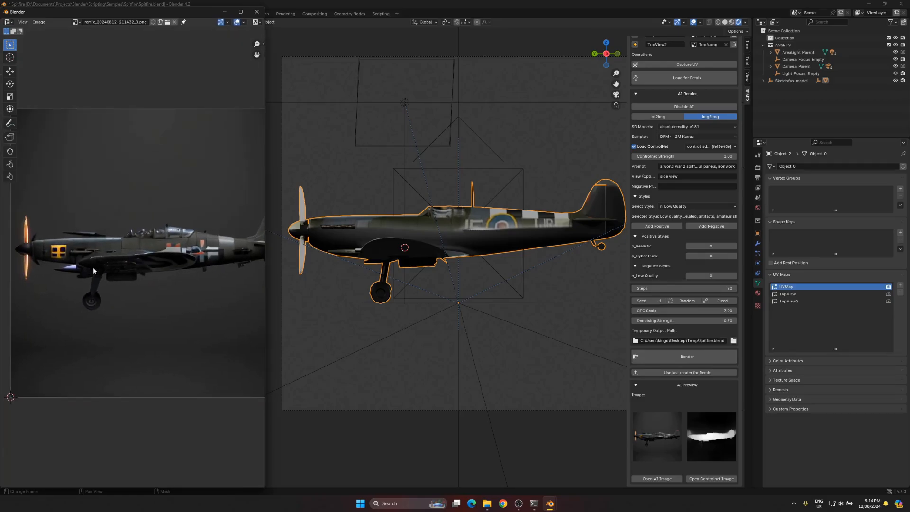
scroll(171, 252, down, 2)
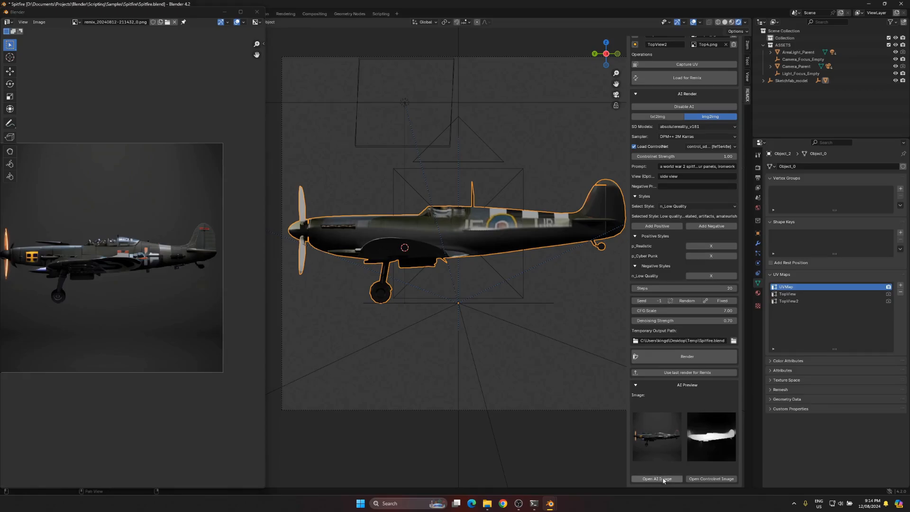
click(256, 11)
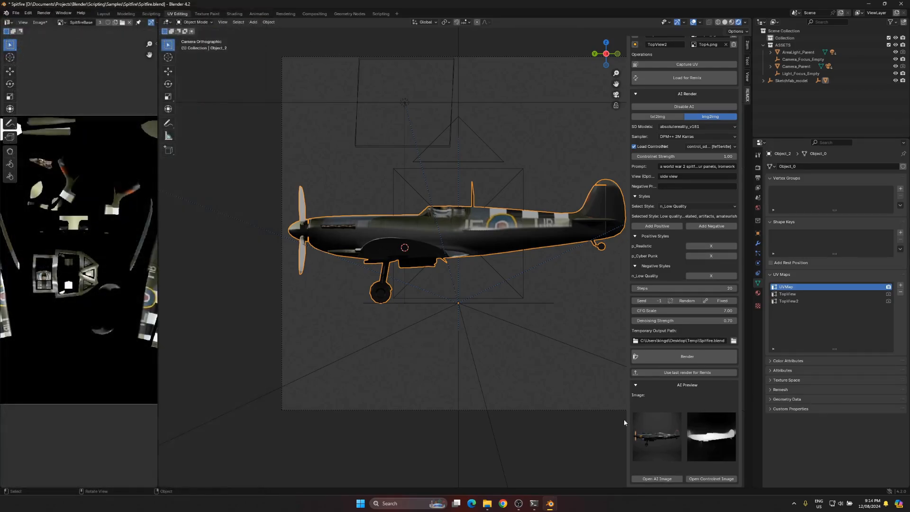
- Reopen the latest AI image from the preview, enlarge its window to view it, and close it
click(656, 479)
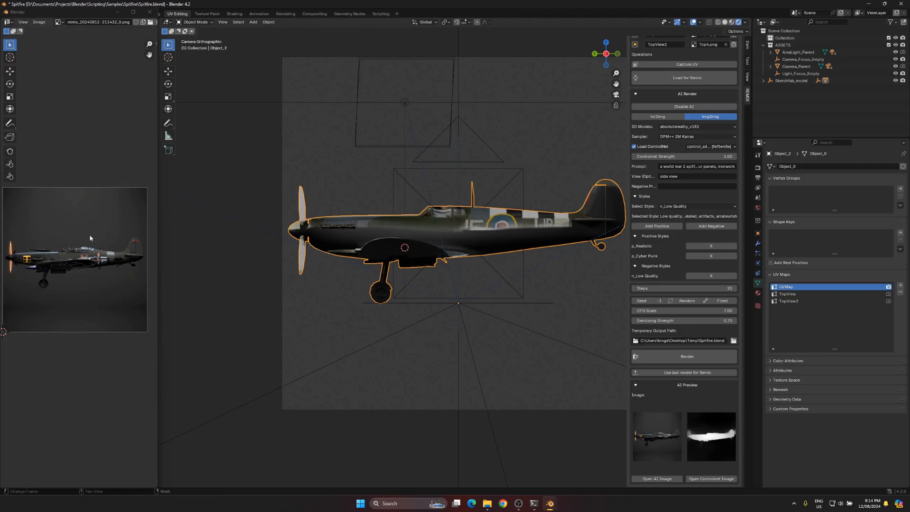
scroll(149, 233, up, 2)
drag(159, 230, 231, 51)
click(222, 13)
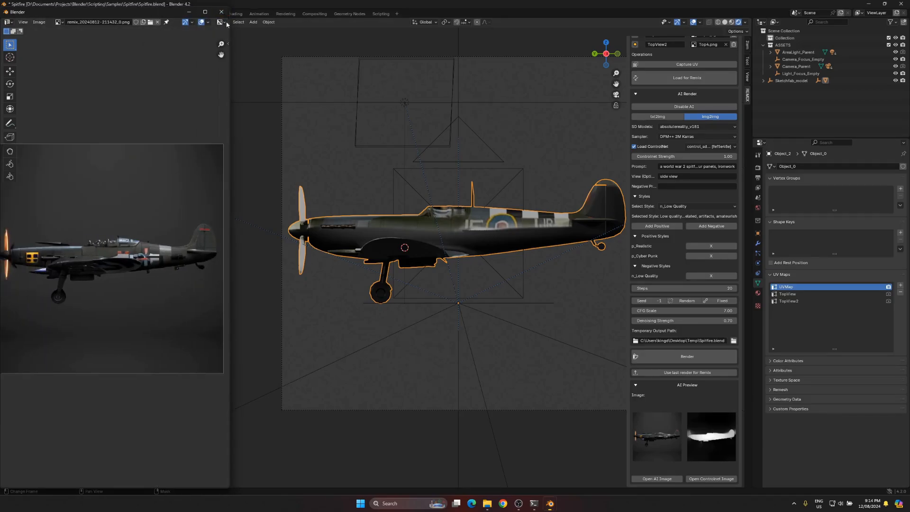
- Open the ControlNet image, examine the Spitfire's depth silhouette in a widened window, and close it
click(707, 479)
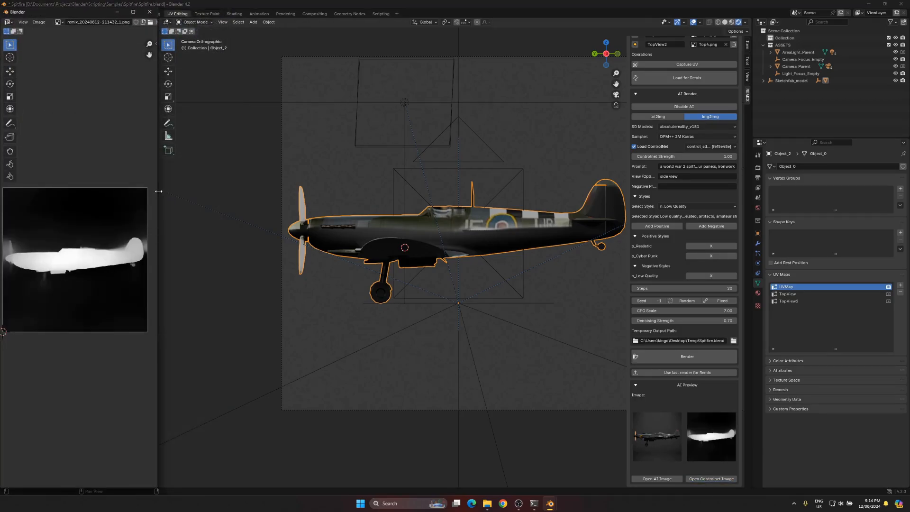
drag(158, 191, 258, 206)
scroll(137, 264, up, 3)
scroll(130, 260, down, 2)
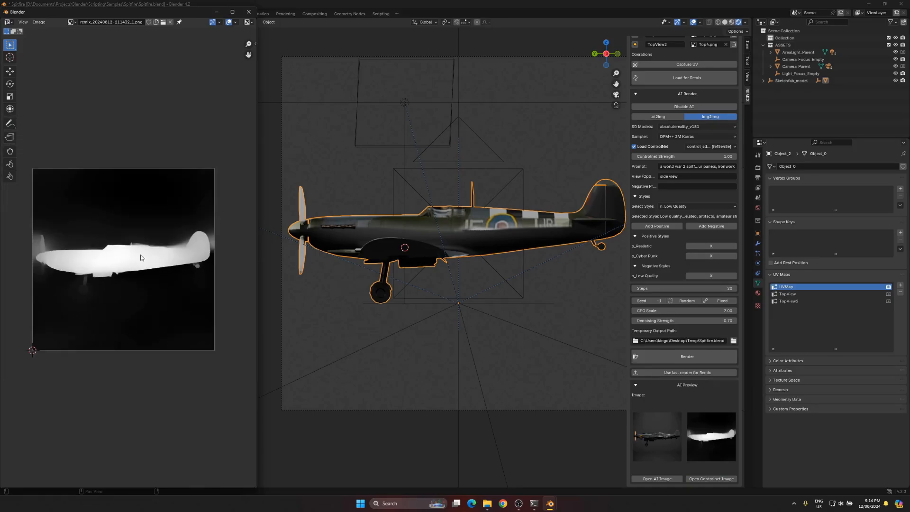
scroll(130, 260, up, 1)
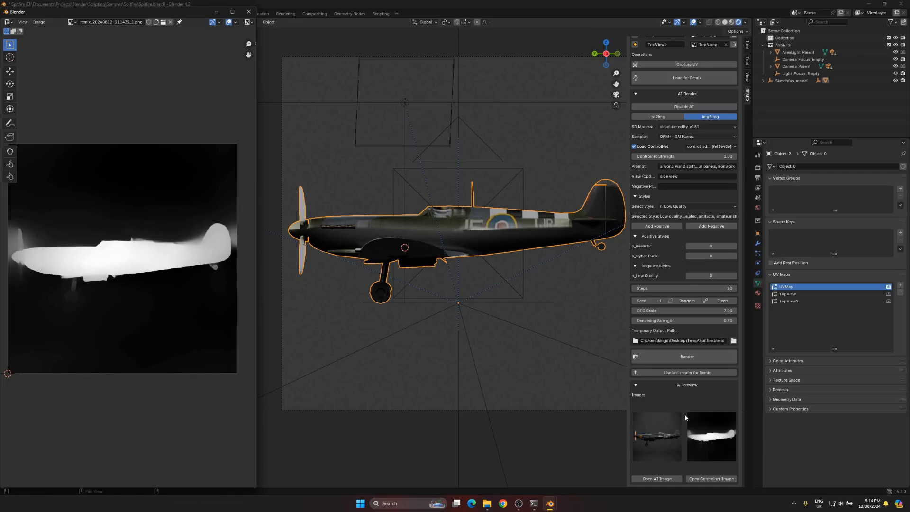
click(695, 445)
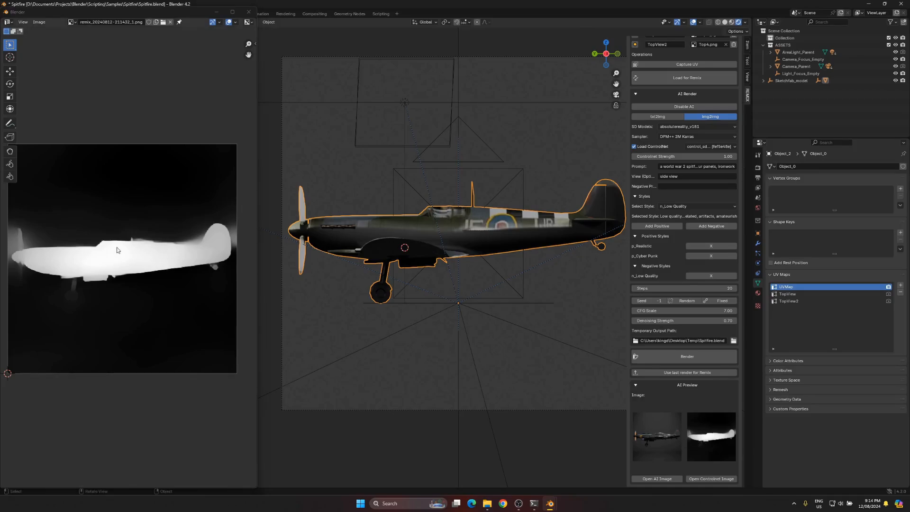
click(180, 157)
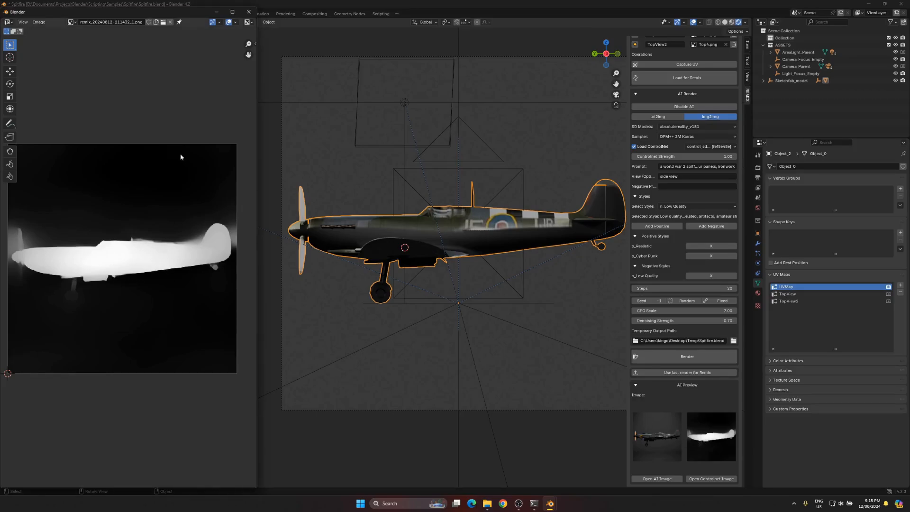
click(249, 13)
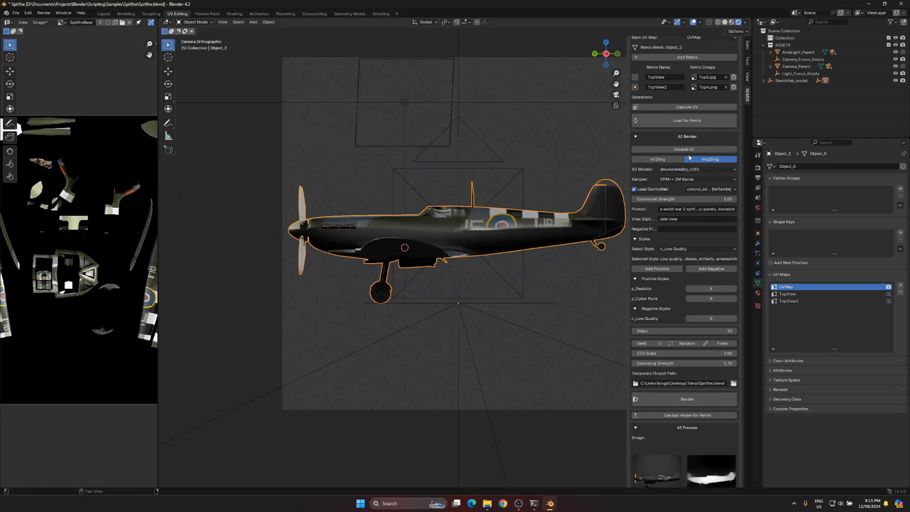
scroll(687, 156, up, 3)
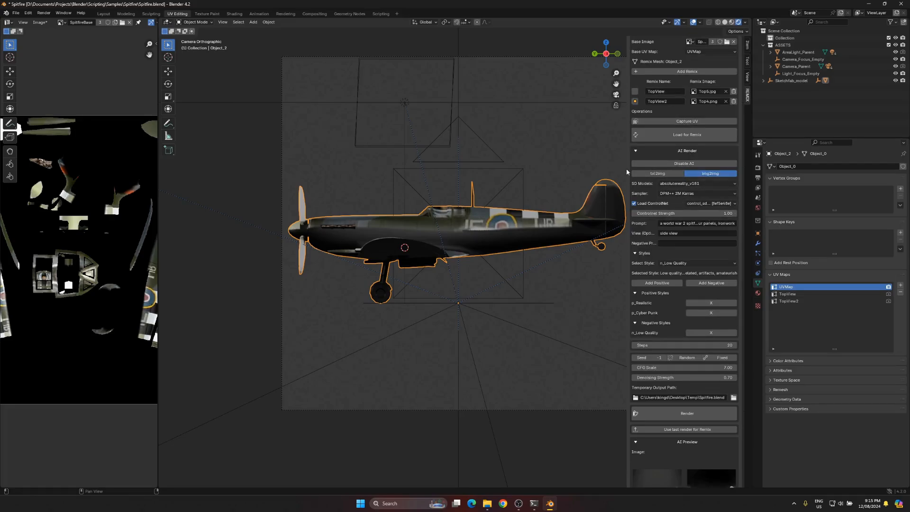
- Add a remix entry named Side View and capture its UV map from the camera view
scroll(661, 141, up, 3)
click(654, 143)
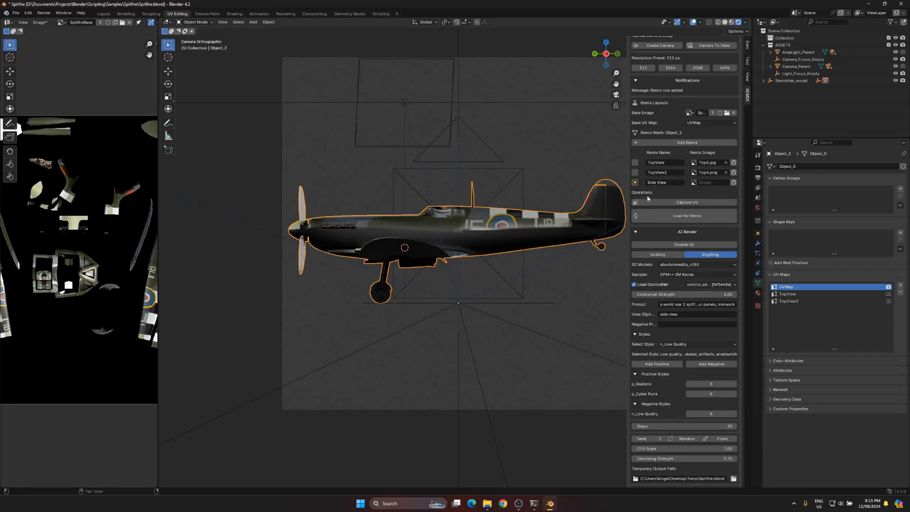
scroll(647, 203, down, 1)
scroll(513, 185, down, 1)
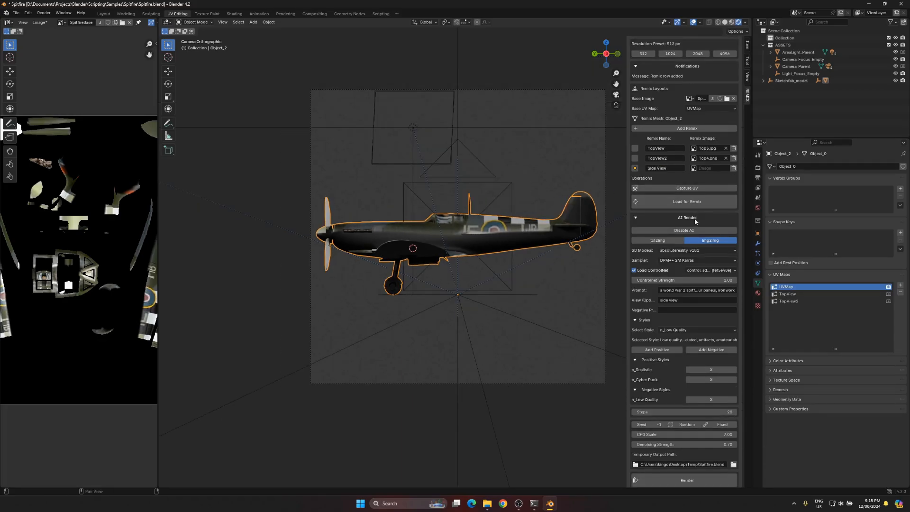
click(686, 188)
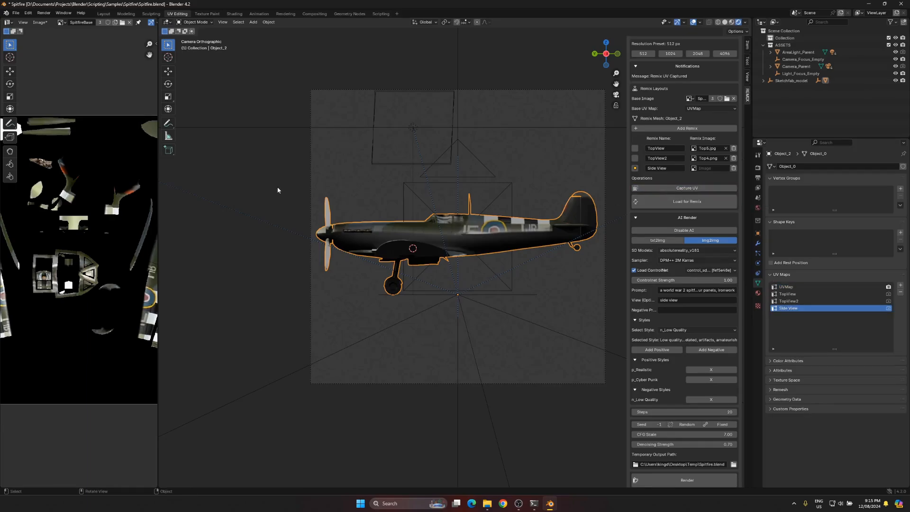
drag(156, 134, 355, 142)
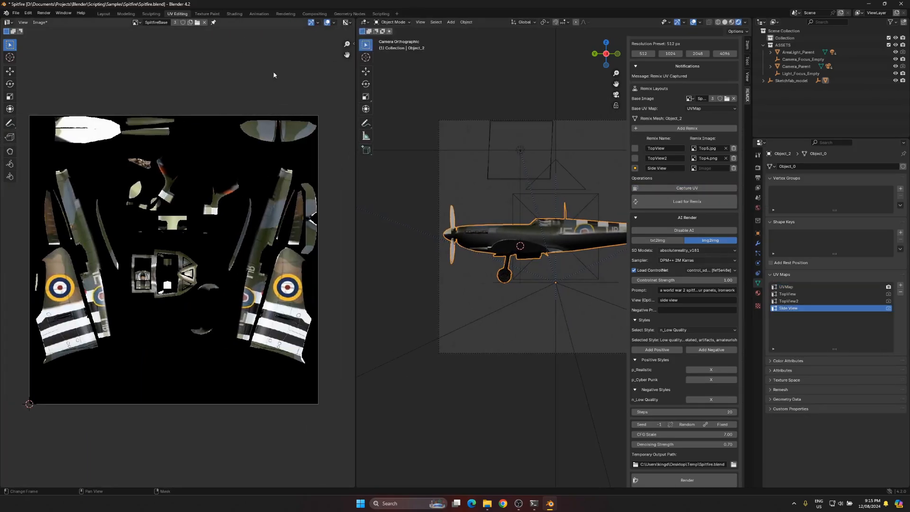
key(Tab)
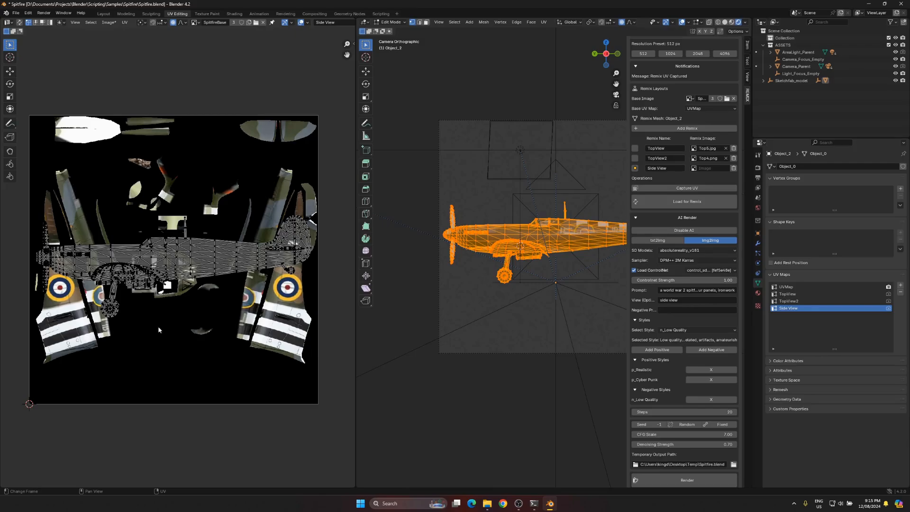
click(193, 23)
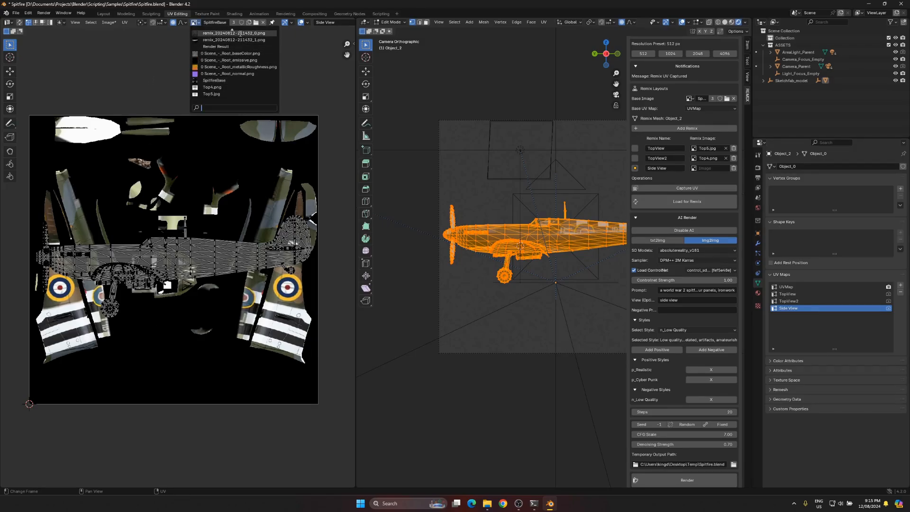
click(233, 33)
- Examine how the Side View UVs align with the AI image from nose to tail, then shrink the UV editor and return to Object Mode
scroll(198, 223, up, 8)
scroll(200, 230, down, 6)
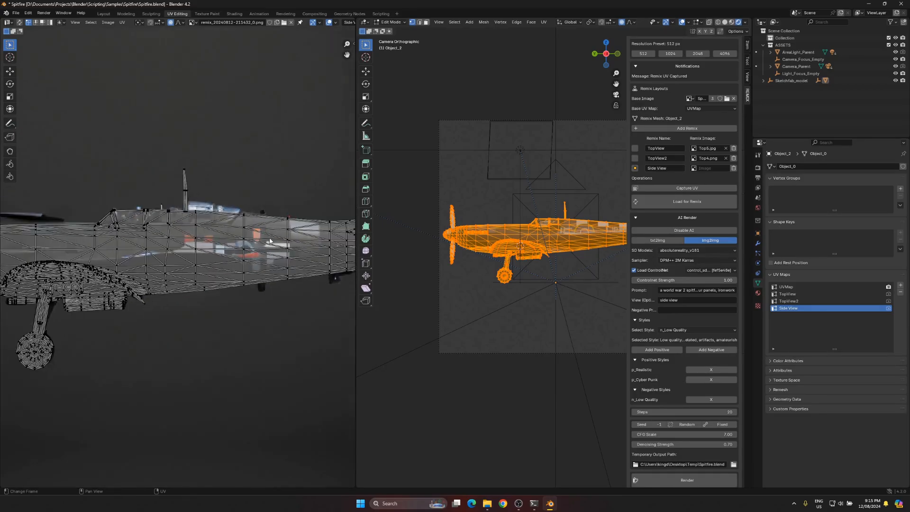
scroll(240, 241, up, 4)
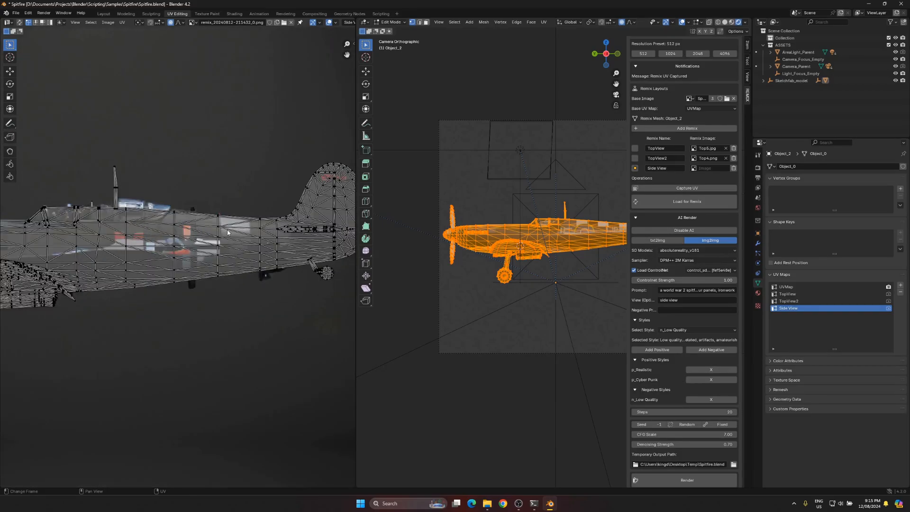
scroll(199, 226, down, 3)
middle_drag(190, 229, 248, 225)
middle_drag(95, 248, 162, 252)
scroll(160, 252, up, 2)
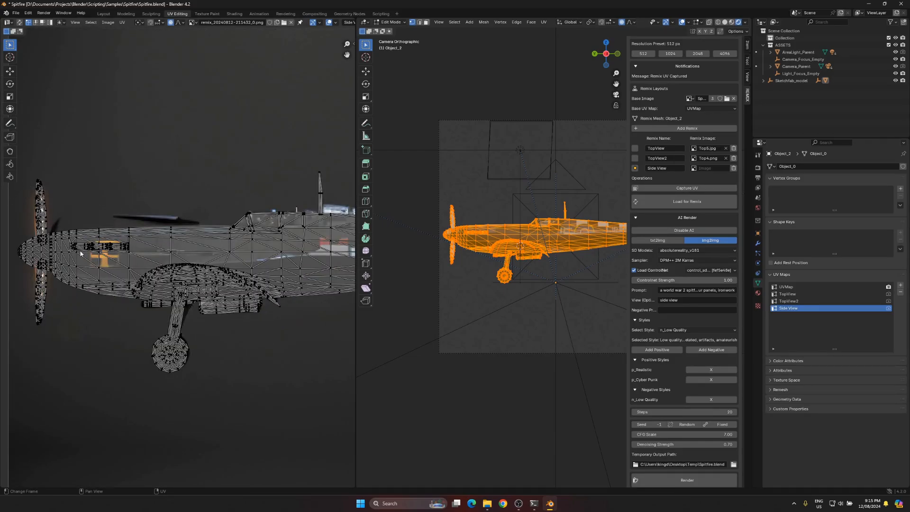
scroll(244, 290, down, 4)
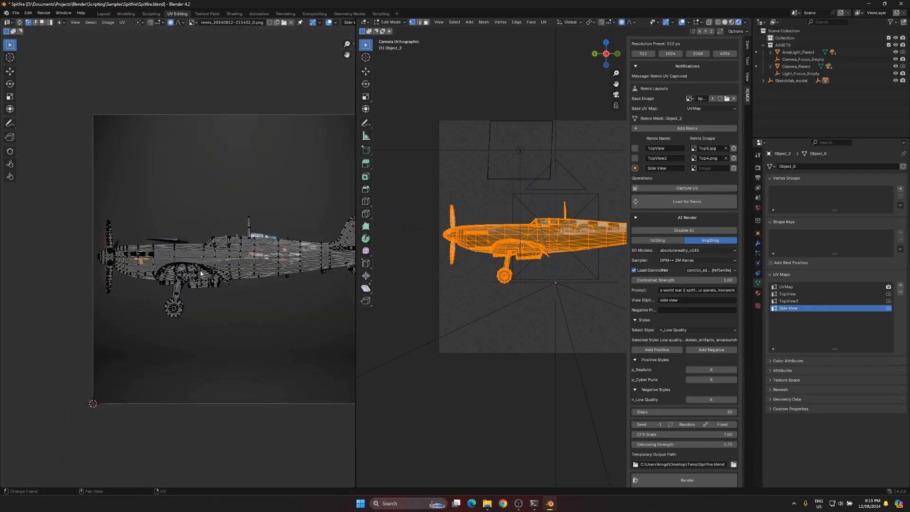
scroll(193, 280, up, 2)
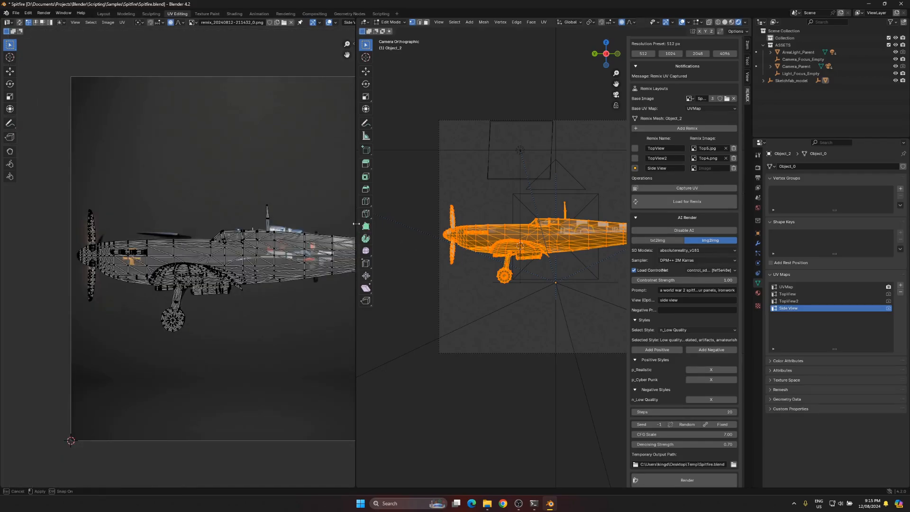
drag(356, 227, 130, 227)
scroll(402, 226, up, 1)
key(Tab)
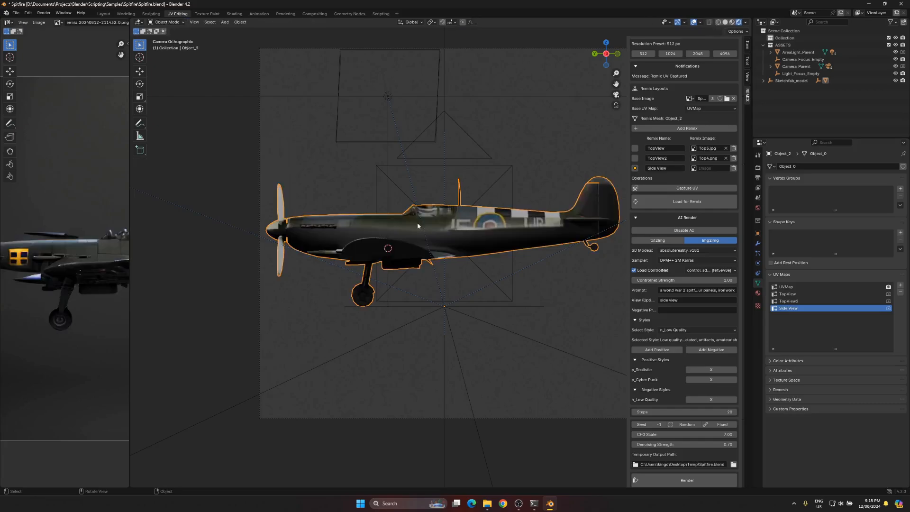
- Fix the AI render seed to the one used for the latest render
scroll(389, 231, up, 3)
shift+middle_drag(387, 217, 370, 229)
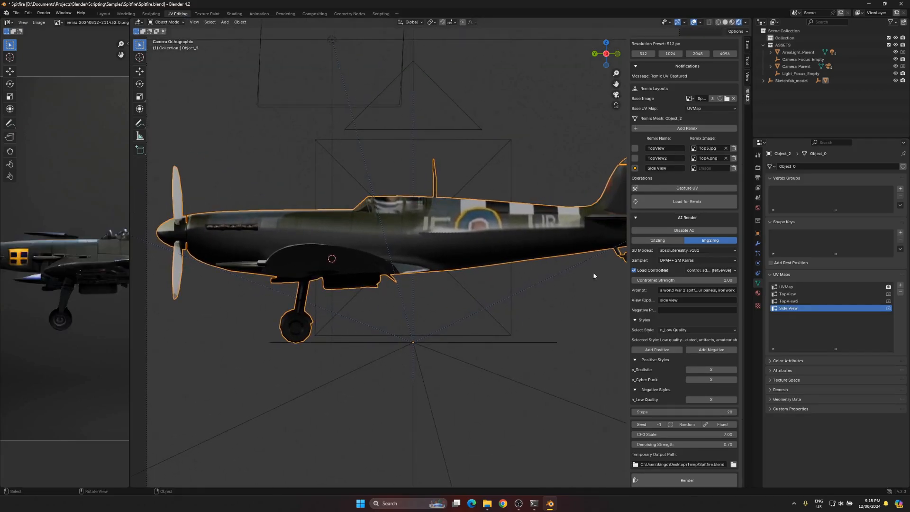
scroll(660, 304, down, 5)
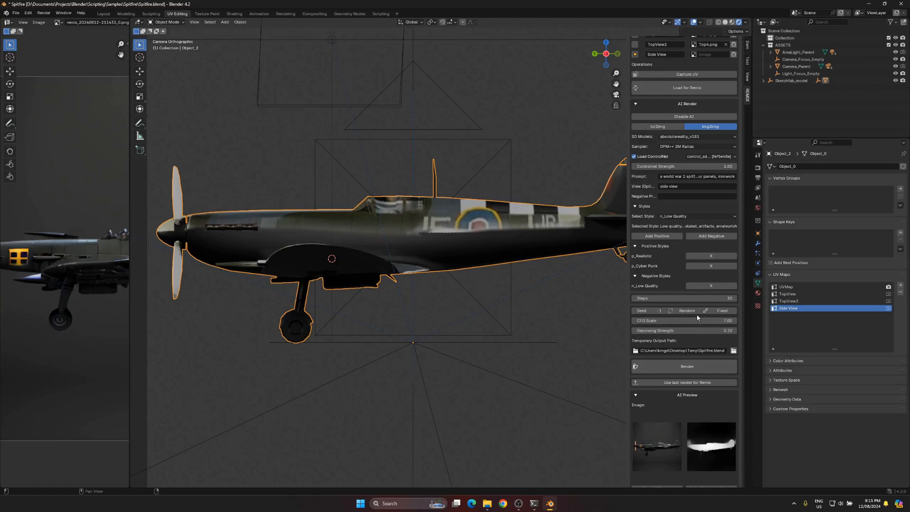
click(721, 311)
scroll(674, 237, up, 9)
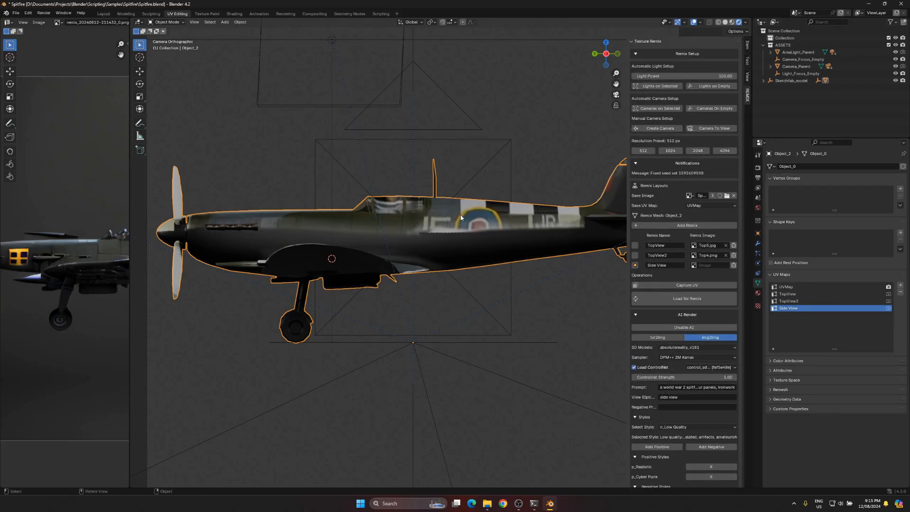
- Switch the viewport to perspective and examine the Spitfire's existing side texture around the cockpit and fuselage roundel
scroll(461, 217, down, 3)
scroll(449, 211, up, 6)
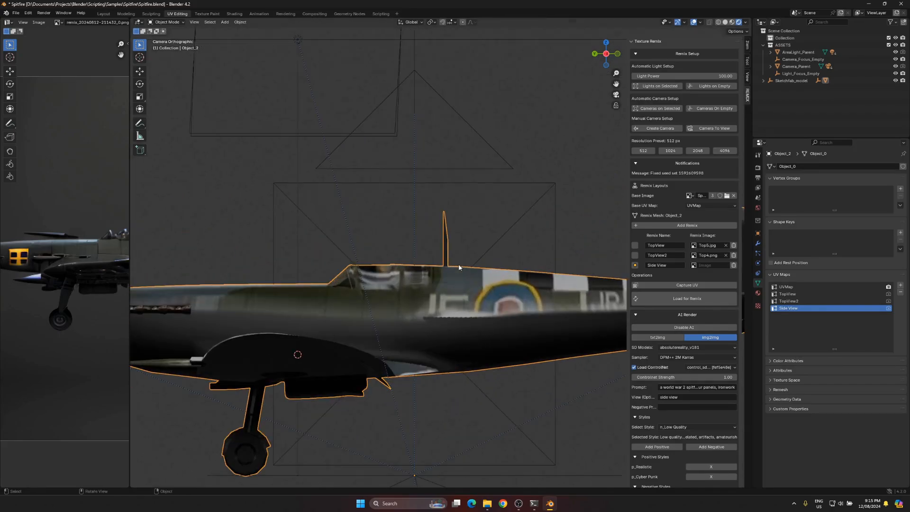
scroll(472, 279, down, 5)
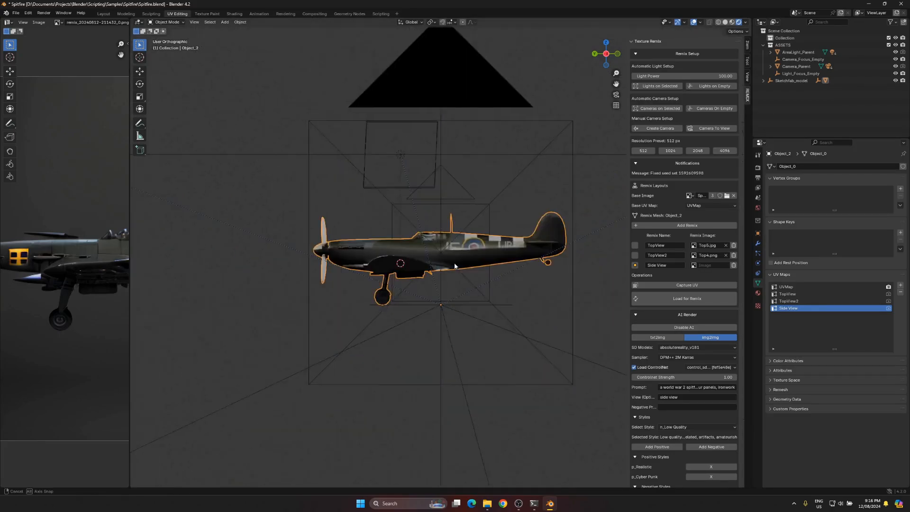
middle_drag(472, 278, 394, 277)
scroll(472, 210, up, 8)
scroll(394, 276, down, 4)
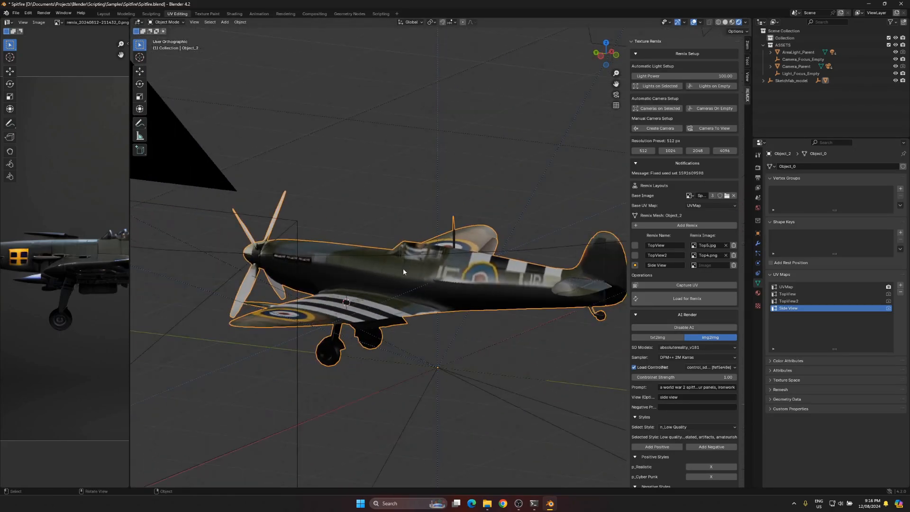
key(KP_5)
scroll(404, 268, down, 3)
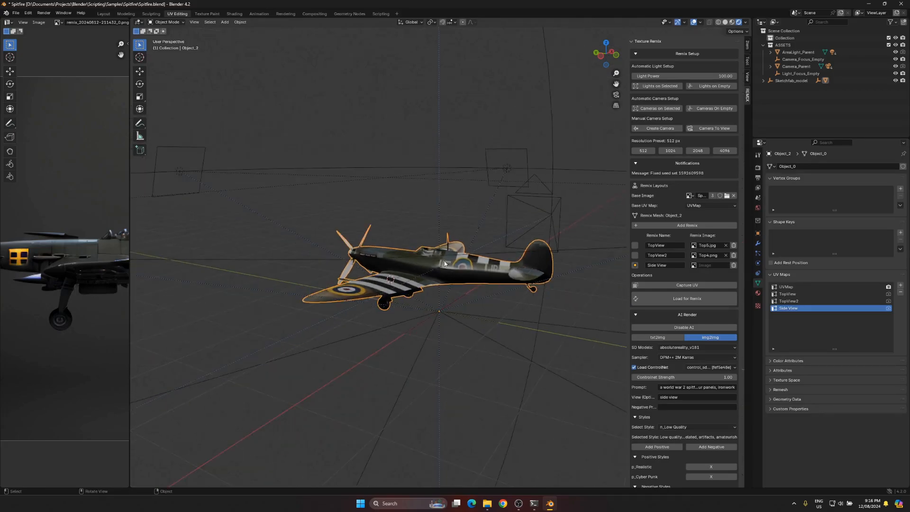
scroll(453, 261, up, 5)
middle_drag(456, 267, 443, 280)
scroll(460, 272, up, 3)
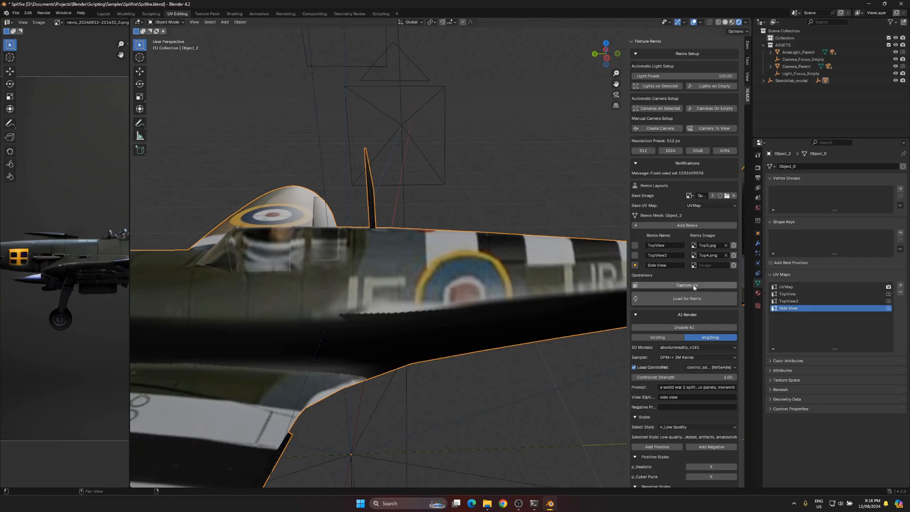
- Assign the last AI render as the Side View remix image and load that layout for remixing
scroll(695, 276, down, 10)
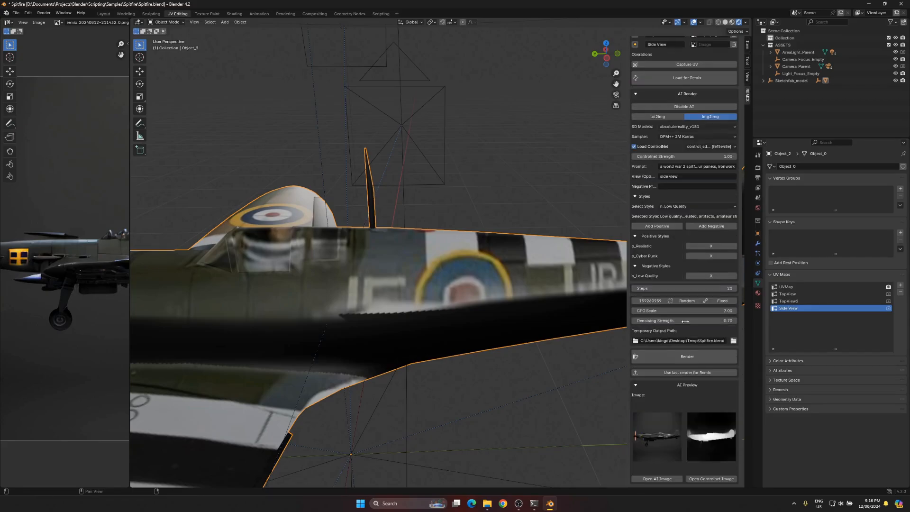
click(701, 372)
scroll(701, 375, up, 9)
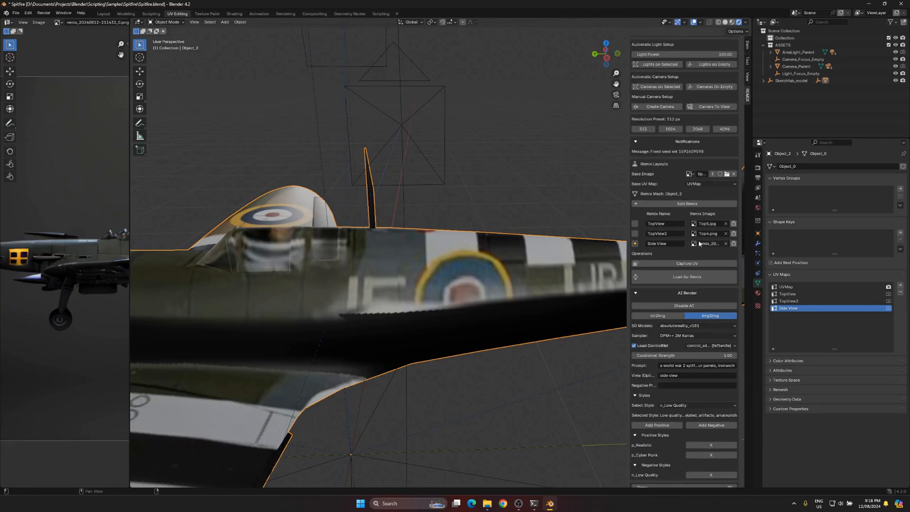
click(681, 277)
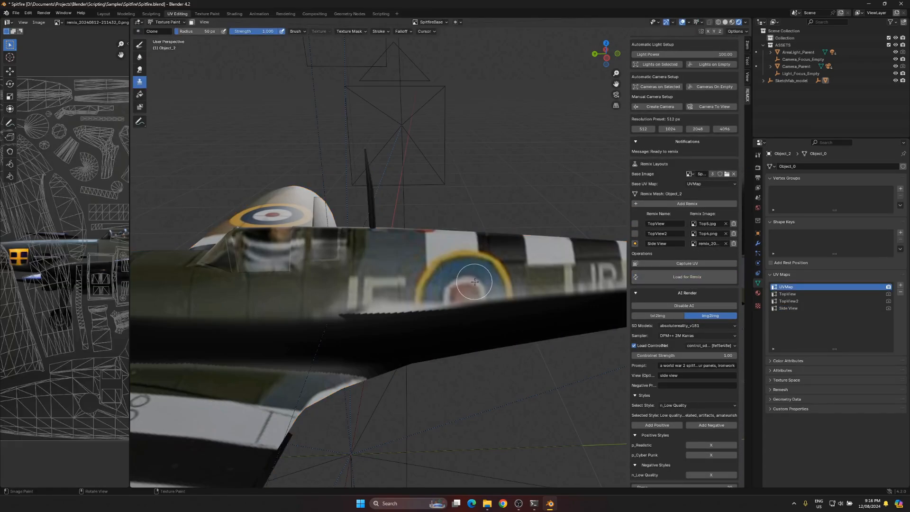
- Clone the AI side texture over the fuselage roundel, the code letters, and the tail at full brush strength
mouse_move(505, 283)
mouse_down()
mouse_move(417, 289)
mouse_move(531, 308)
mouse_move(370, 284)
mouse_move(352, 248)
mouse_move(331, 243)
mouse_move(366, 289)
mouse_move(228, 329)
mouse_move(305, 369)
mouse_move(334, 297)
mouse_move(535, 311)
mouse_up()
scroll(445, 289, down, 4)
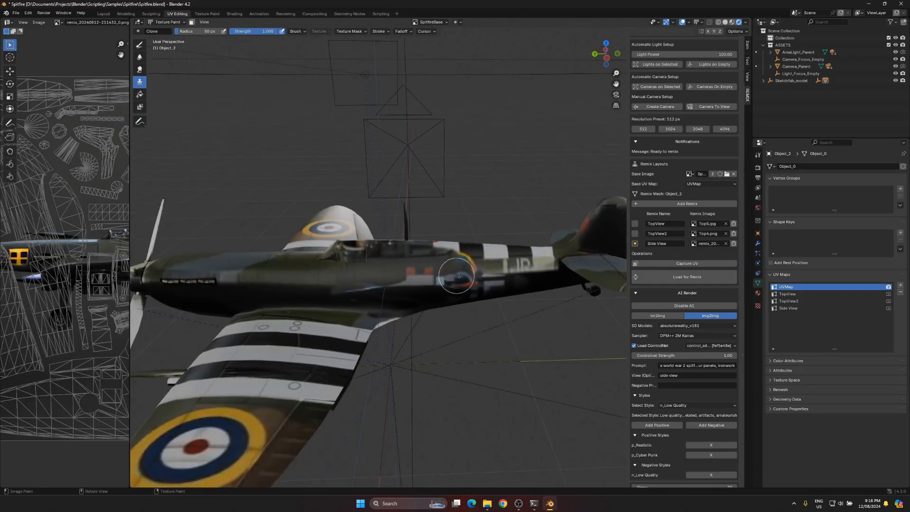
drag(451, 278, 451, 269)
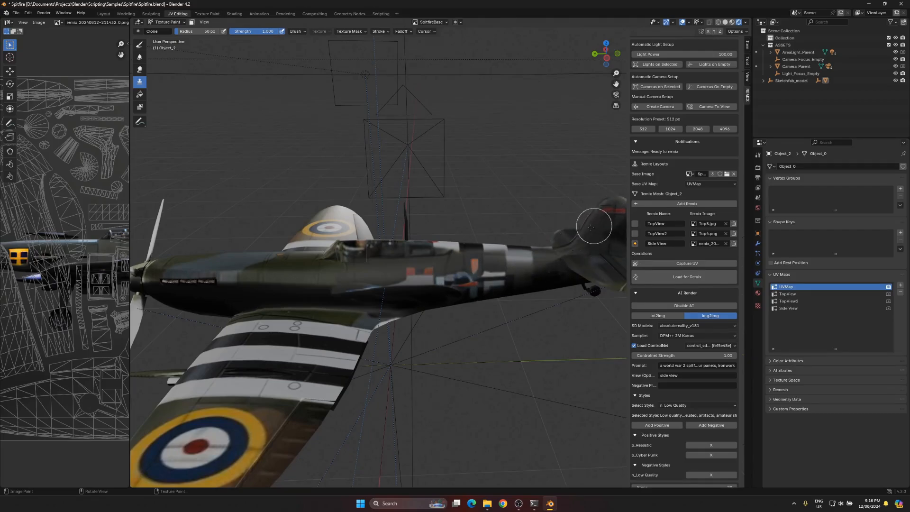
mouse_move(589, 217)
middle_down()
mouse_move(435, 243)
mouse_move(545, 237)
middle_up()
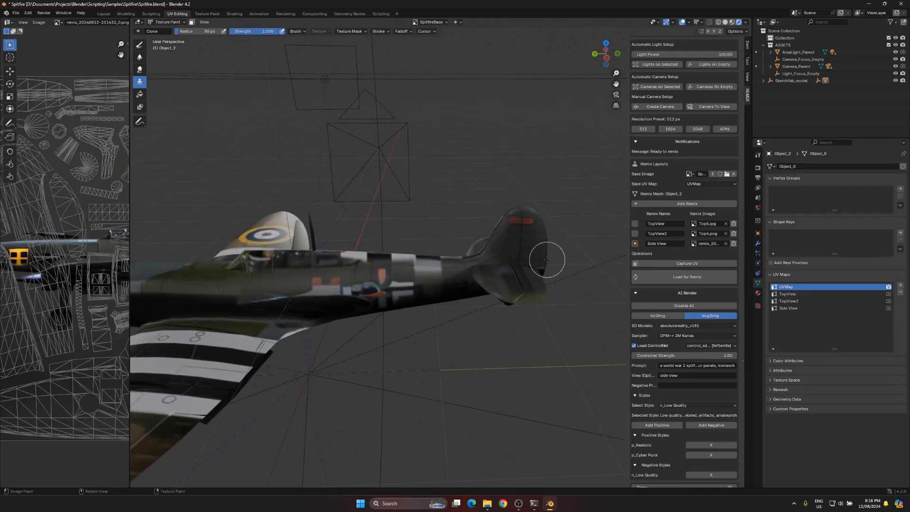
- Clone the AI side texture over the Spitfire's nose and engine cowling, including the yellow panel at the exhausts
shift+middle_drag(265, 274, 374, 279)
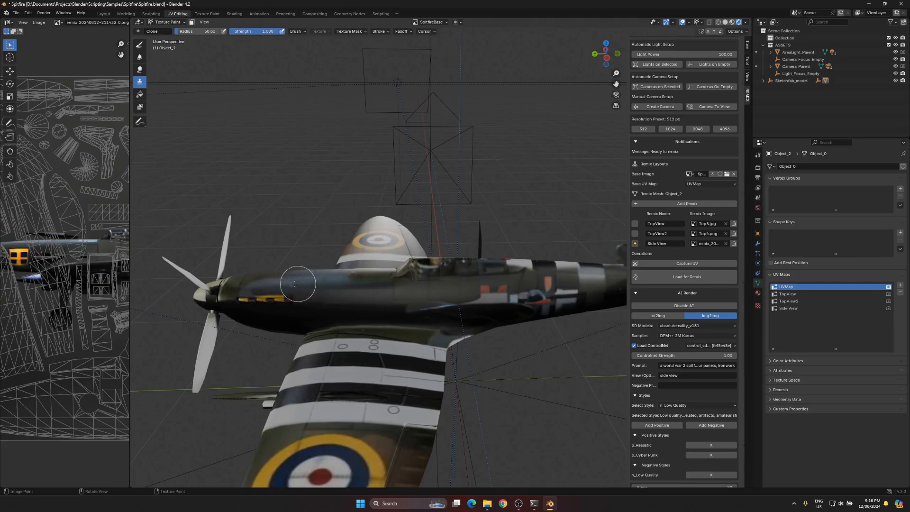
drag(289, 298, 255, 306)
middle_drag(291, 288, 310, 274)
scroll(389, 287, up, 4)
mouse_move(263, 328)
shift+middle_down()
mouse_move(390, 288)
mouse_move(437, 216)
shift+middle_up()
mouse_move(394, 246)
mouse_down()
mouse_move(384, 232)
mouse_move(451, 251)
mouse_move(406, 283)
mouse_move(354, 283)
mouse_up()
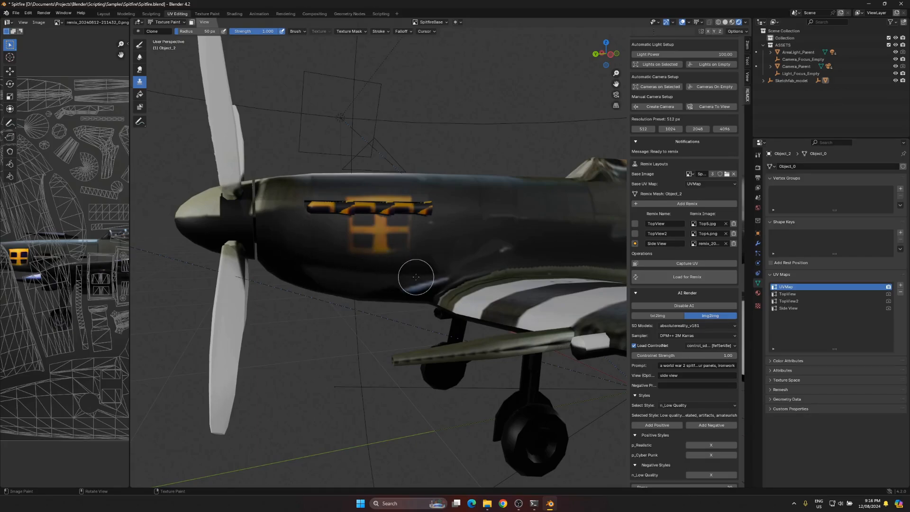
- Set the clone brush strength to 0.560 and blend the AI texture into the lower cowling and wing root
scroll(421, 272, up, 4)
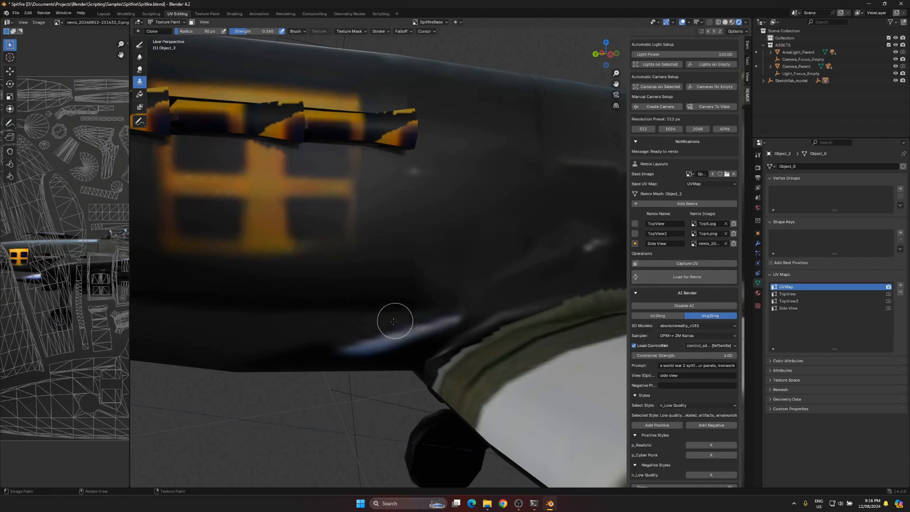
scroll(383, 177, down, 4)
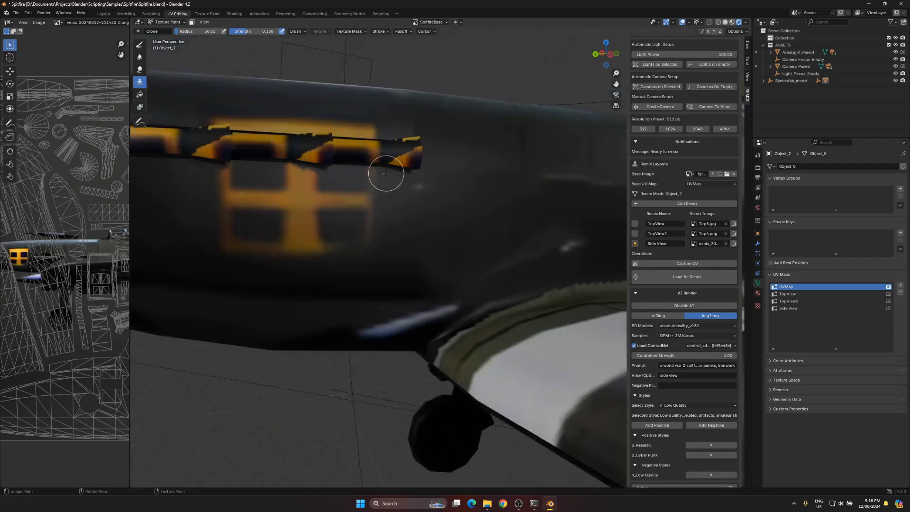
middle_drag(448, 170, 388, 208)
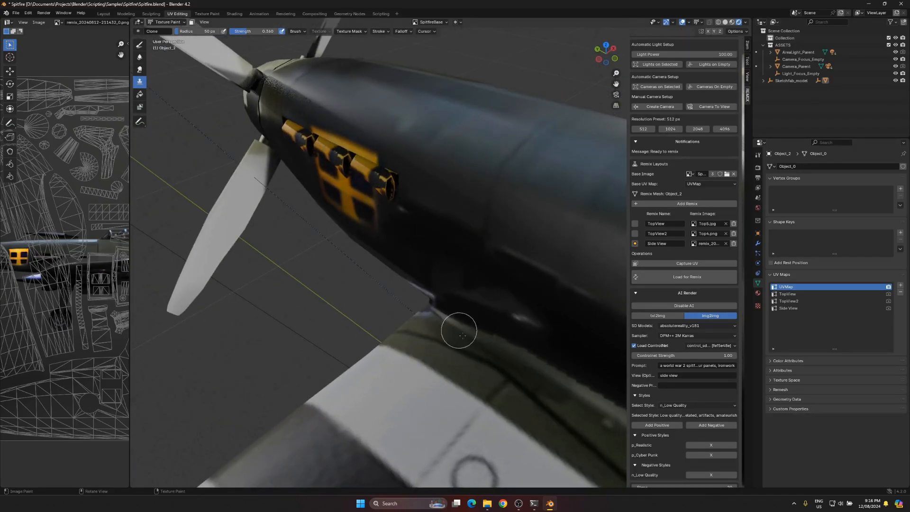
middle_drag(583, 384, 458, 298)
scroll(458, 299, down, 4)
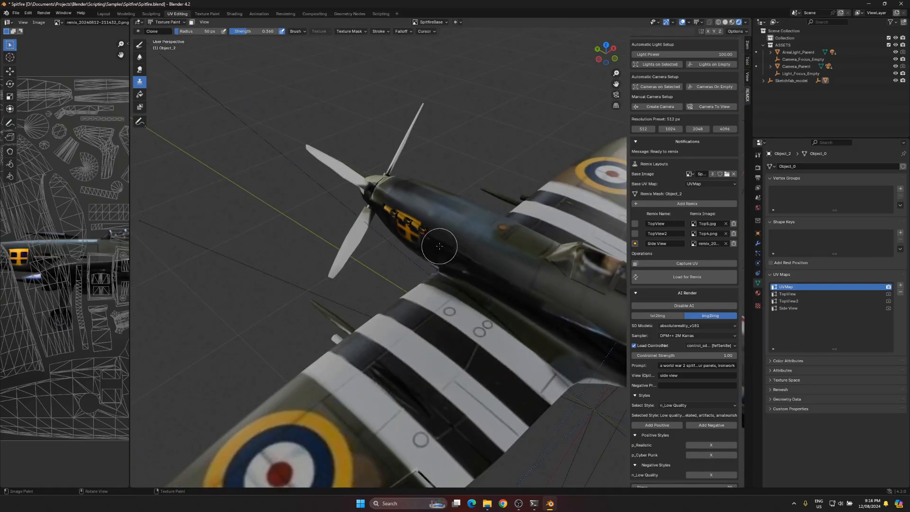
- Set the clone brush strength to 1.000 and paint the AI texture along the upper fuselage behind the cockpit
scroll(531, 313, down, 4)
mouse_move(531, 312)
shift+middle_down()
mouse_move(372, 244)
mouse_move(528, 356)
shift+middle_up()
scroll(371, 243, up, 5)
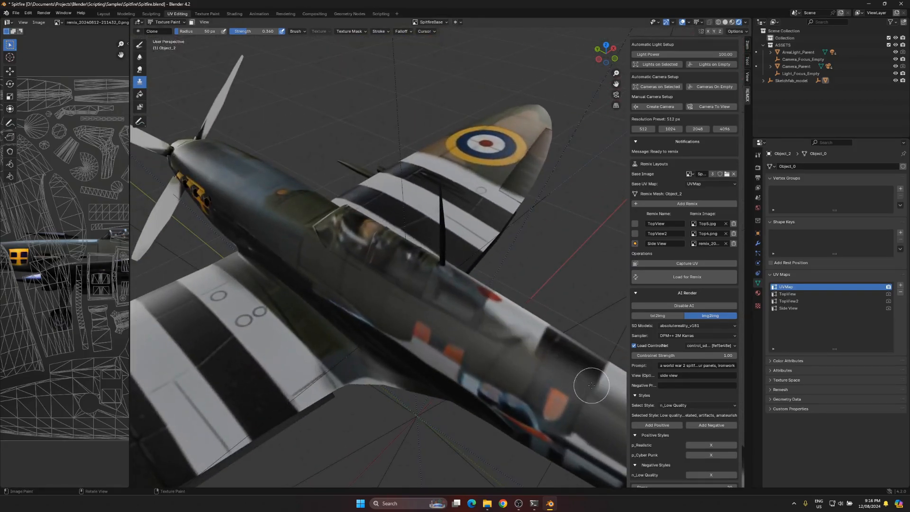
drag(250, 31, 284, 31)
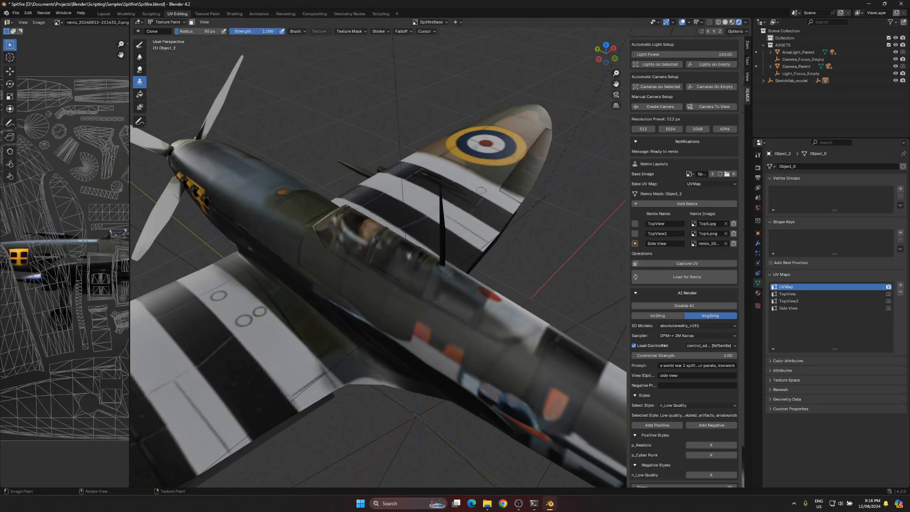
middle_drag(451, 265, 303, 298)
drag(303, 298, 281, 264)
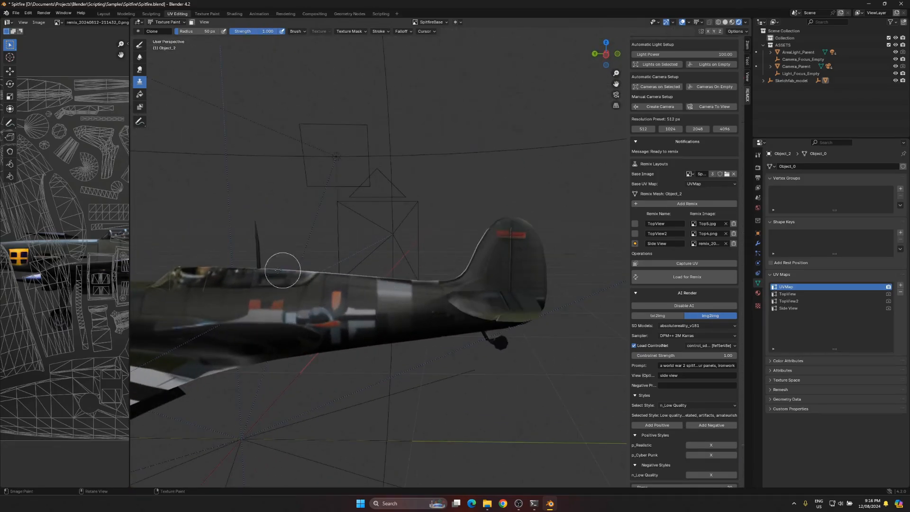
- Clone the AI side texture over the Spitfire's opposite side, covering the cowling, exhaust area, fuselage markings and tail
mouse_move(360, 282)
middle_down()
mouse_move(512, 243)
mouse_move(269, 243)
middle_up()
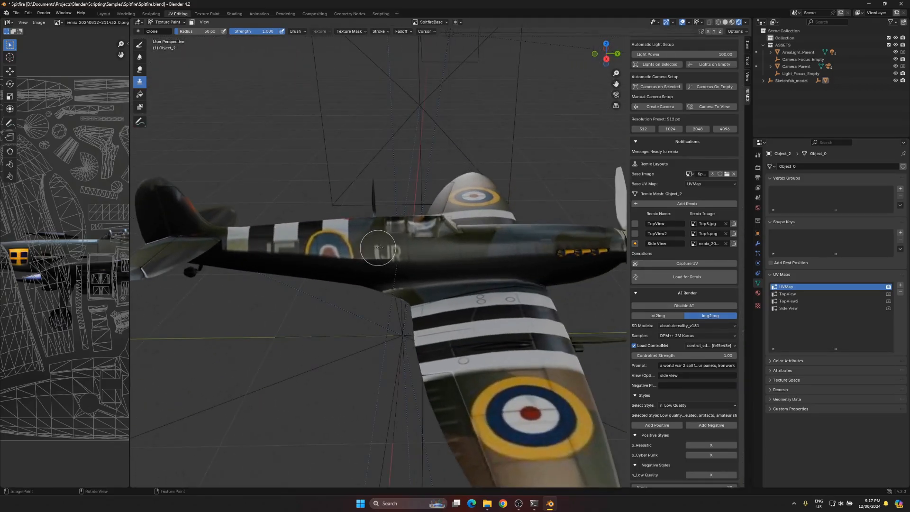
mouse_move(569, 248)
mouse_down()
mouse_move(445, 232)
mouse_move(216, 237)
mouse_move(275, 262)
mouse_move(420, 269)
mouse_move(418, 260)
mouse_move(605, 249)
mouse_move(576, 274)
mouse_move(590, 265)
mouse_move(603, 232)
mouse_up()
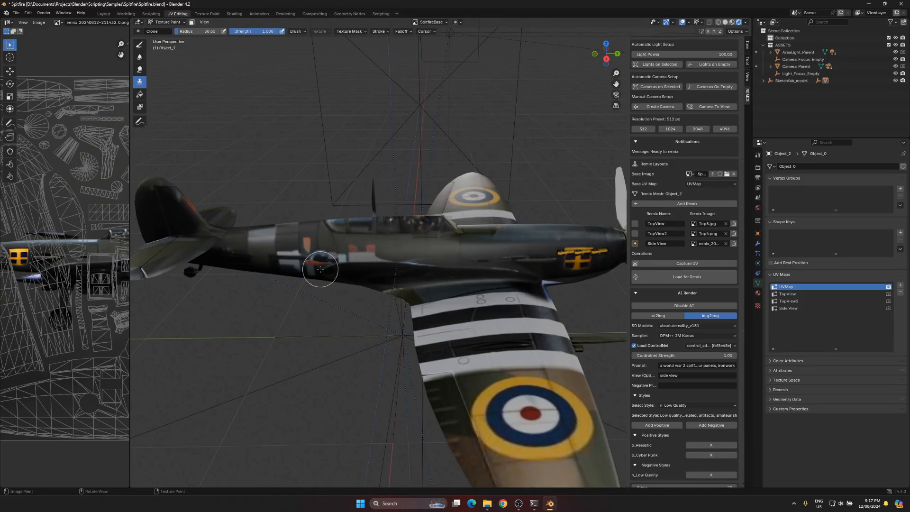
middle_drag(277, 266, 402, 275)
mouse_move(402, 275)
mouse_down()
mouse_move(368, 237)
mouse_move(269, 258)
mouse_move(256, 284)
mouse_up()
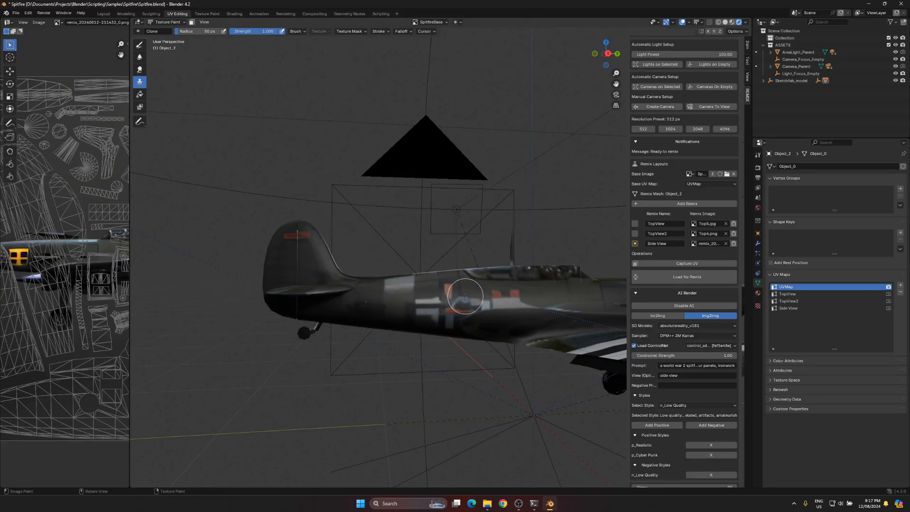
- Switch the viewport to Material Preview shading and inspect the painted Spitfire from the side, front and above
scroll(479, 294, down, 3)
middle_drag(479, 295, 690, 320)
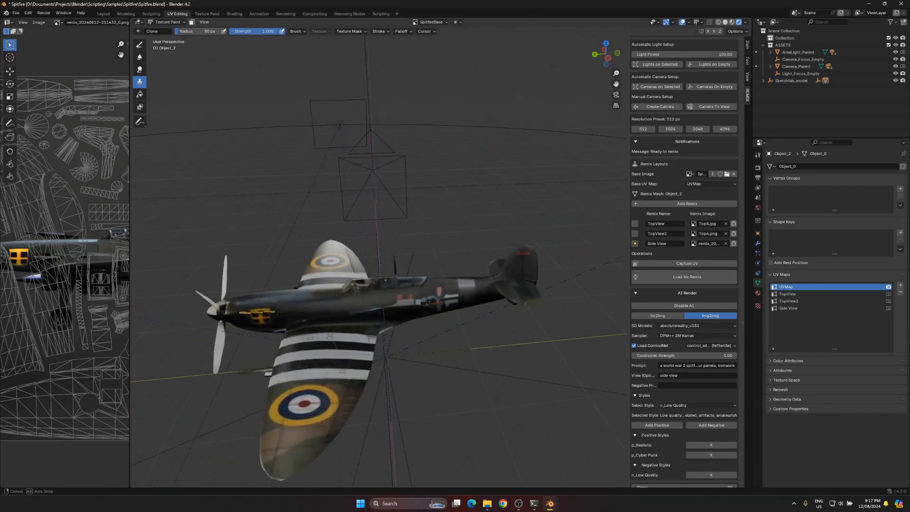
scroll(401, 313, up, 2)
scroll(401, 313, down, 3)
middle_drag(401, 313, 445, 291)
middle_drag(524, 280, 427, 289)
scroll(484, 305, up, 4)
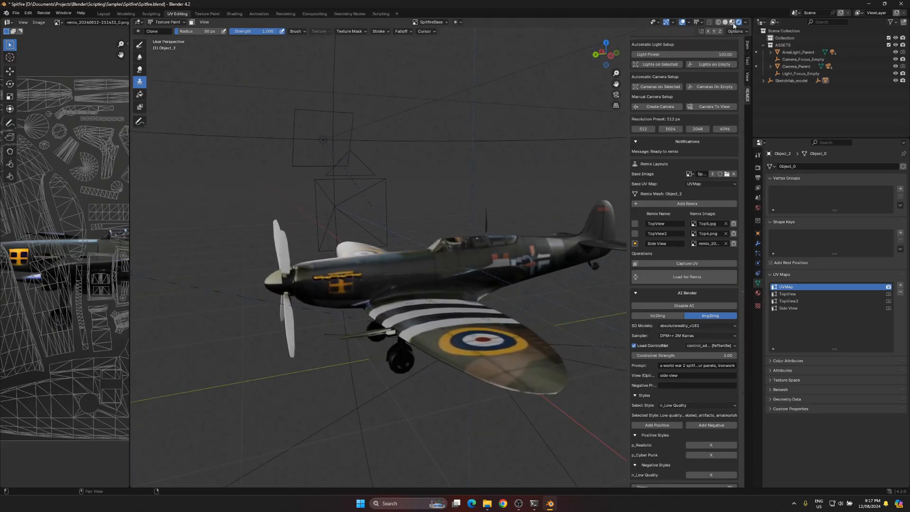
middle_drag(525, 177, 468, 282)
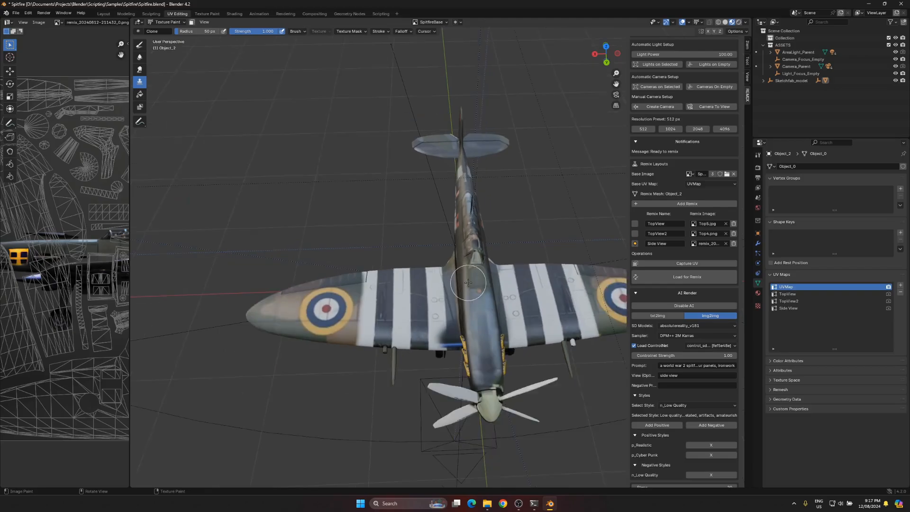
- Load the TopView layout for remixing and clone its texture over the blue spill at the wing root
scroll(468, 283, down, 2)
scroll(467, 311, up, 4)
shift+middle_drag(468, 315, 459, 226)
scroll(438, 266, up, 3)
shift+middle_drag(425, 276, 434, 261)
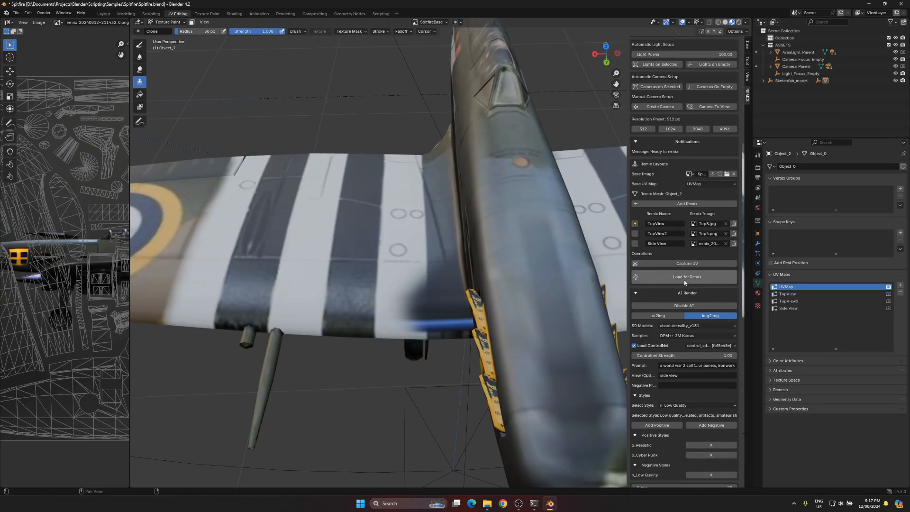
mouse_move(419, 270)
mouse_down()
mouse_move(419, 245)
mouse_move(417, 269)
mouse_move(446, 308)
mouse_move(441, 222)
mouse_up()
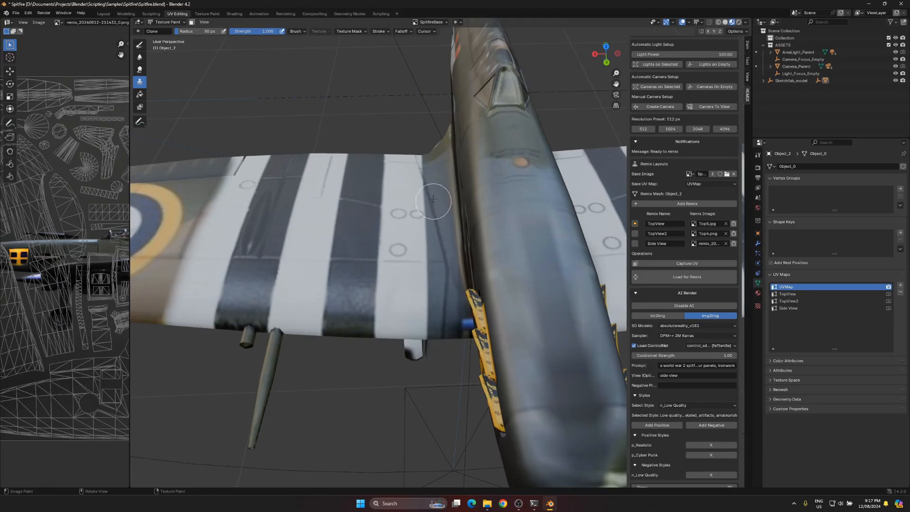
- Check the wing root repair from several angles and return the Spitfire to Object Mode
scroll(512, 232, down, 3)
shift+middle_drag(526, 236, 404, 248)
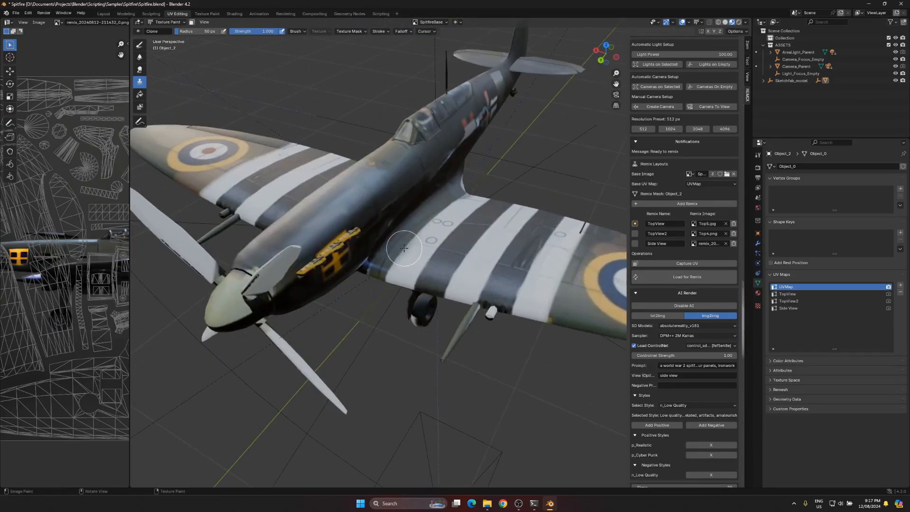
scroll(513, 273, down, 2)
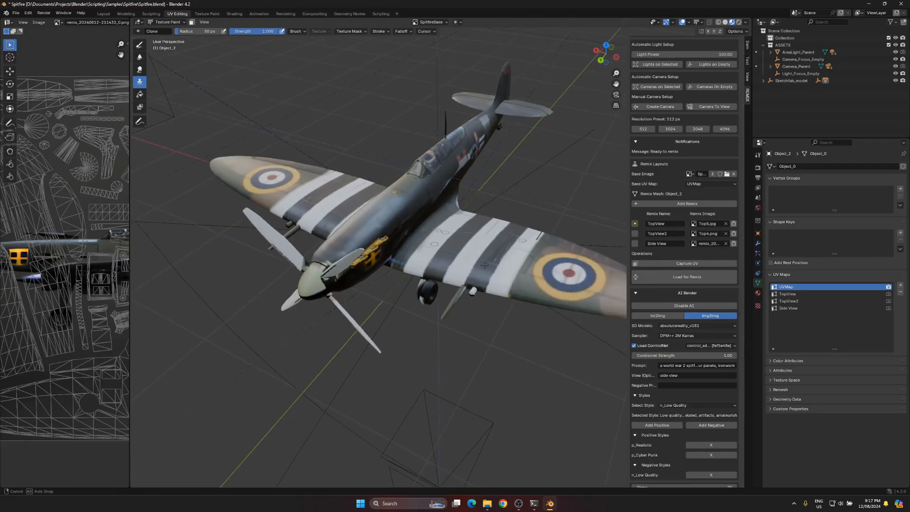
mouse_move(513, 273)
middle_down()
mouse_move(479, 273)
mouse_move(540, 282)
mouse_move(426, 237)
mouse_move(341, 185)
middle_up()
scroll(479, 273, down, 2)
click(166, 22)
click(163, 32)
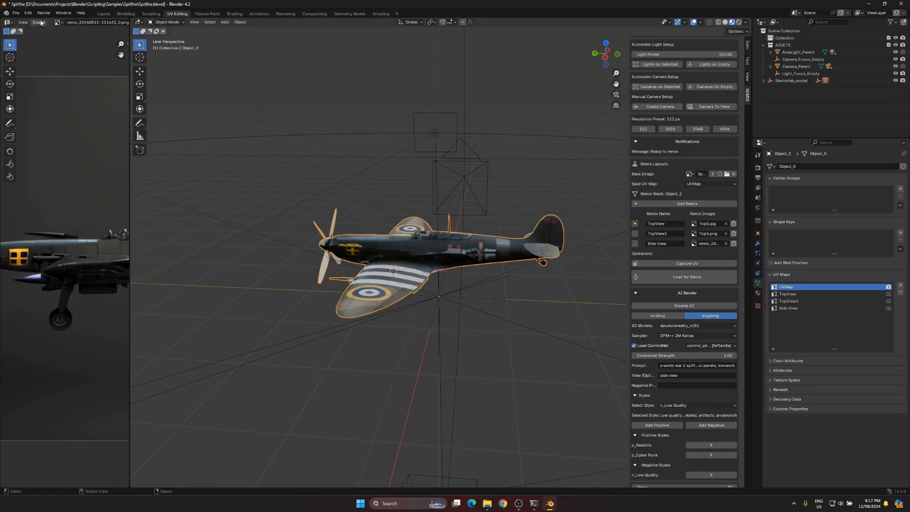
- Export the scene as FBX over SPITFIRE.fbx on the Desktop, using a Path Mode other than Auto
click(16, 13)
mouse_move(39, 122)
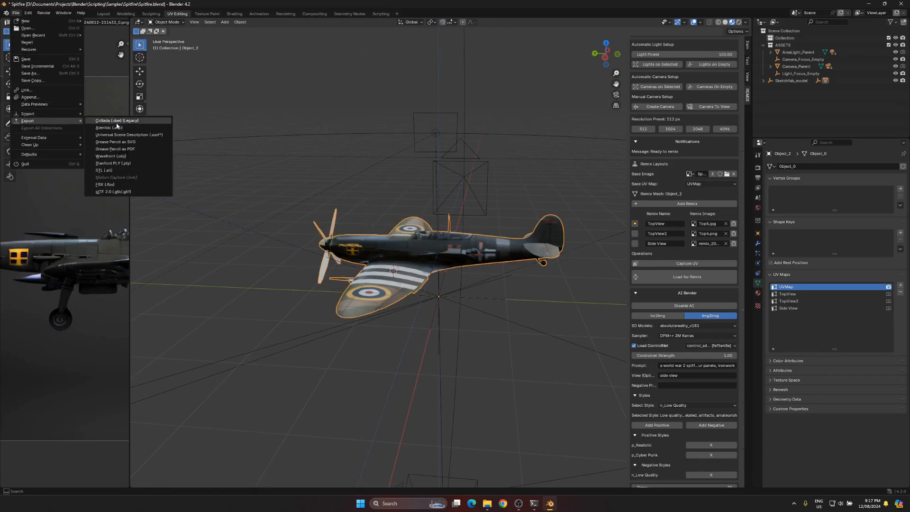
click(106, 184)
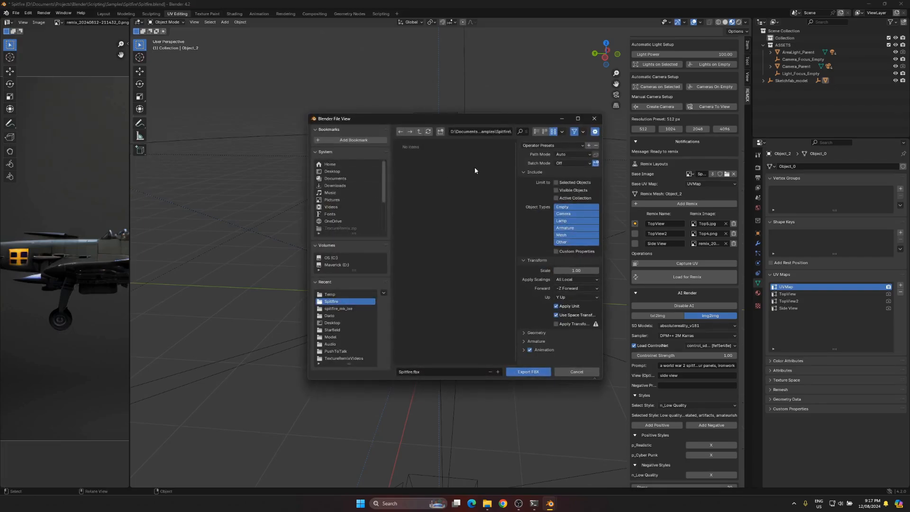
click(339, 321)
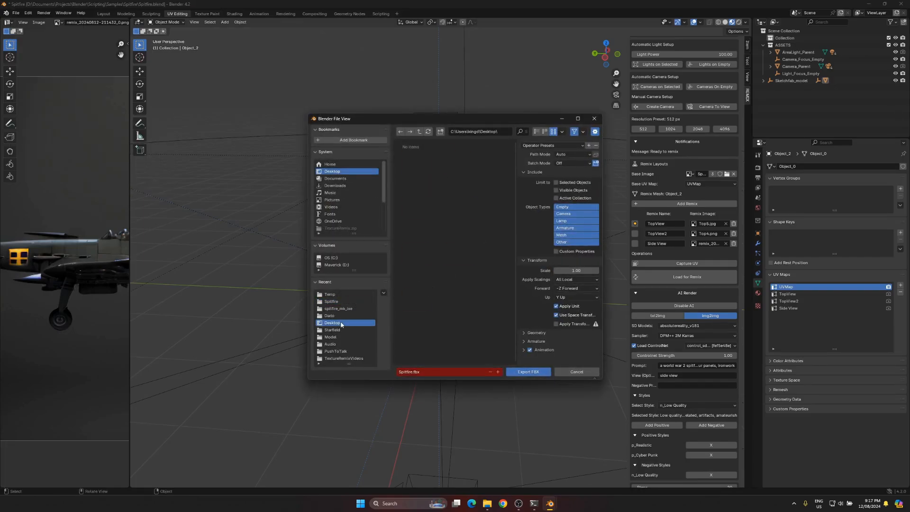
click(458, 303)
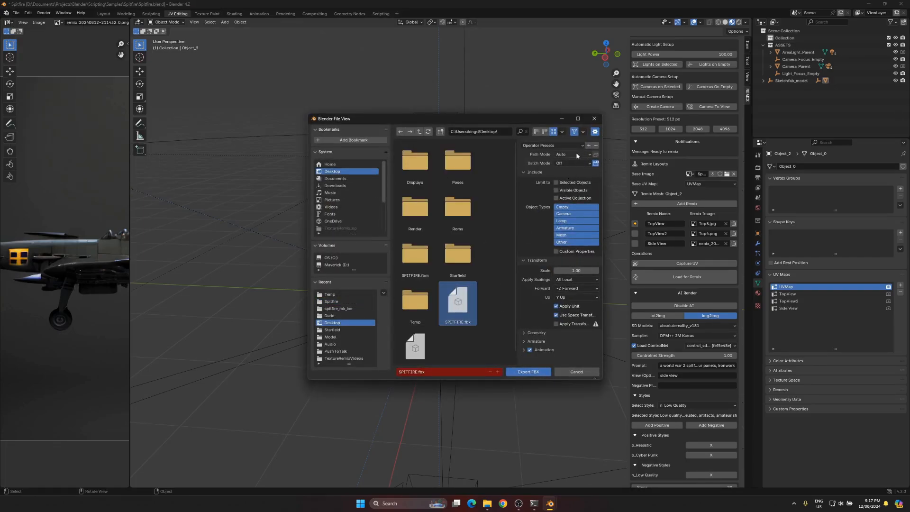
click(577, 156)
click(571, 204)
click(528, 371)
- Widen the image editor and display the whole SpitfireBase texture in it beside the model
scroll(438, 233, up, 4)
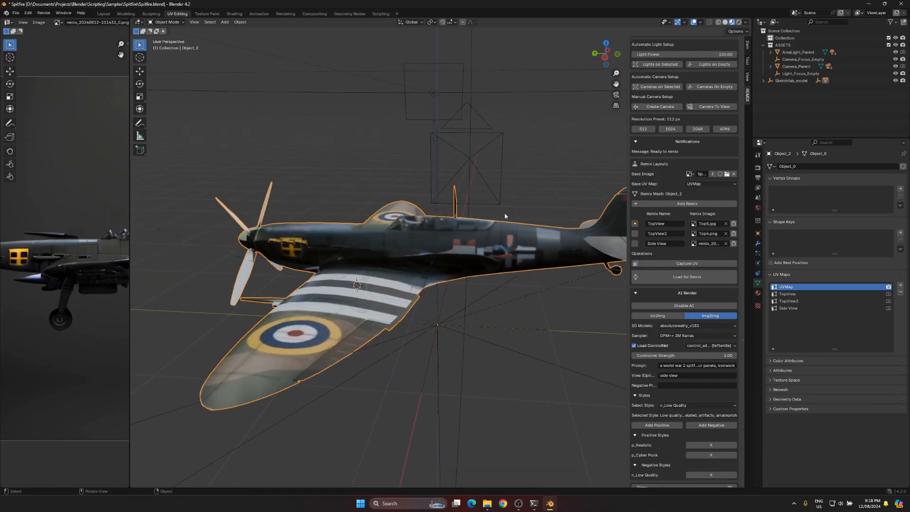
middle_drag(505, 216, 385, 225)
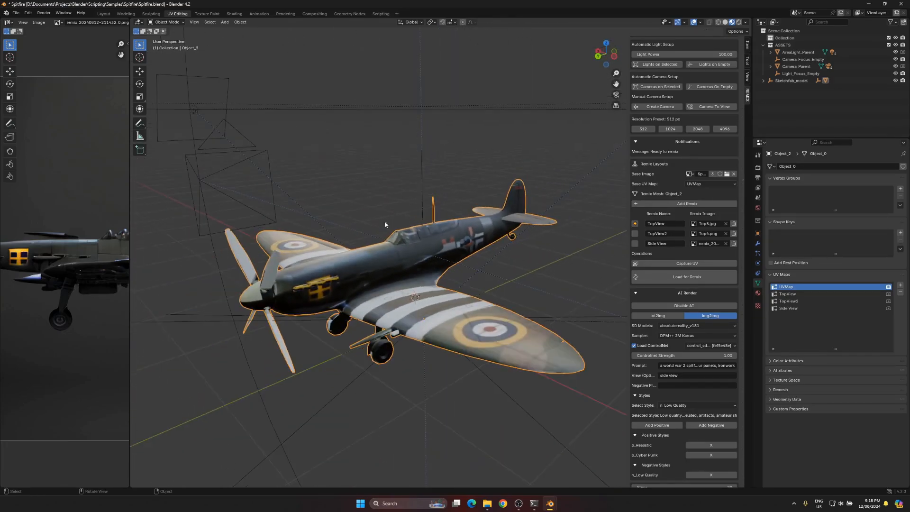
drag(128, 161, 300, 161)
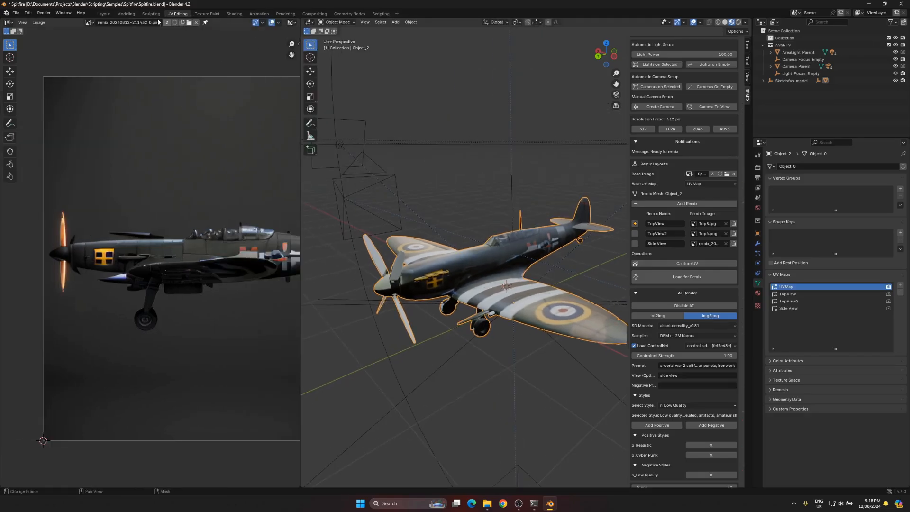
click(88, 23)
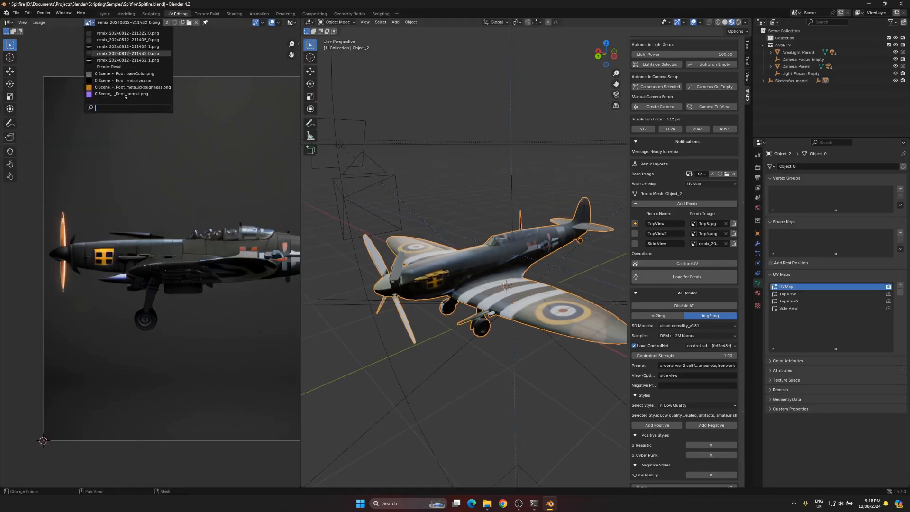
scroll(118, 61, down, 6)
click(121, 80)
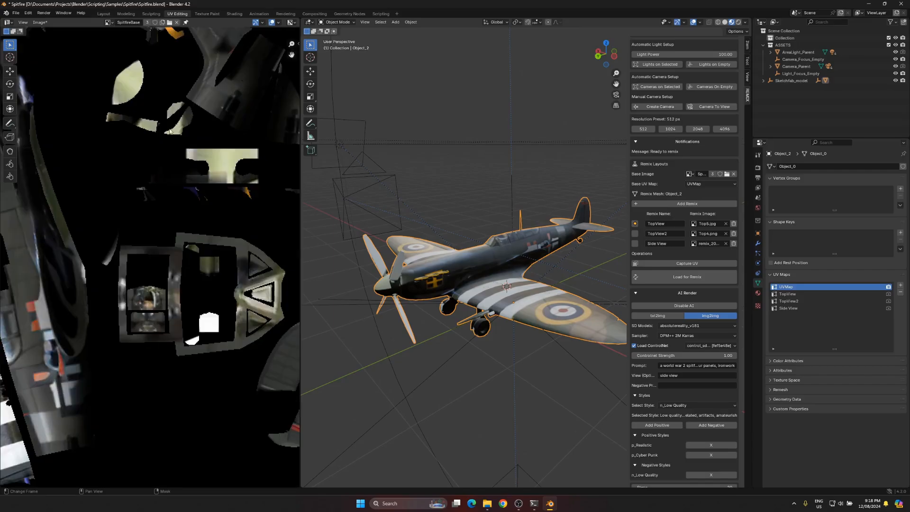
scroll(198, 200, down, 6)
key(Home)
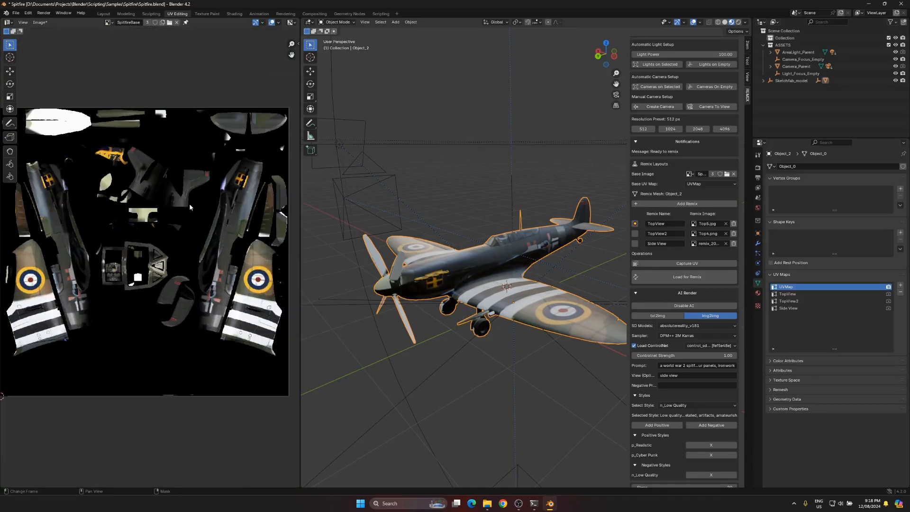
- Widen the Texture Remix sidebar slightly and narrow the image editor to give the 3D view more room
middle_drag(440, 211, 468, 183)
middle_drag(392, 185, 446, 202)
scroll(446, 202, up, 5)
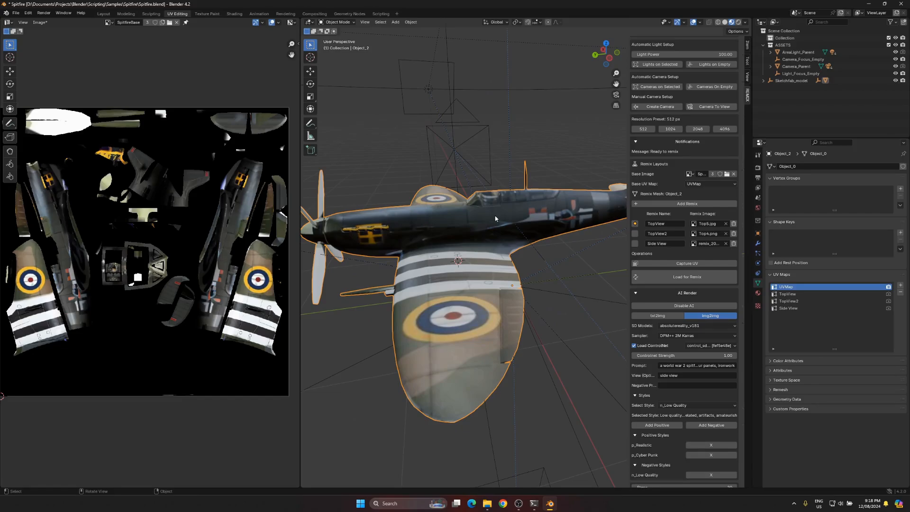
scroll(673, 341, down, 8)
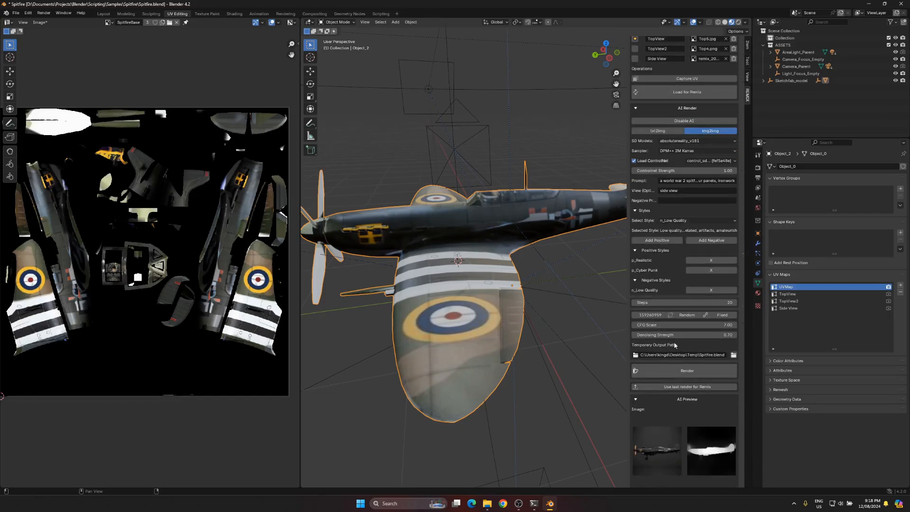
scroll(690, 275, up, 9)
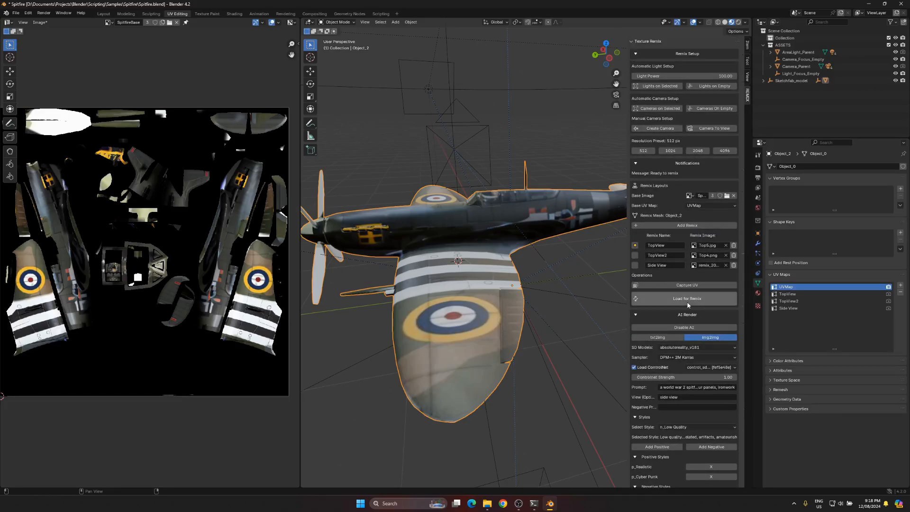
mouse_move(626, 273)
mouse_down()
mouse_move(608, 273)
mouse_move(615, 273)
mouse_up()
drag(300, 269, 223, 268)
scroll(122, 211, down, 3)
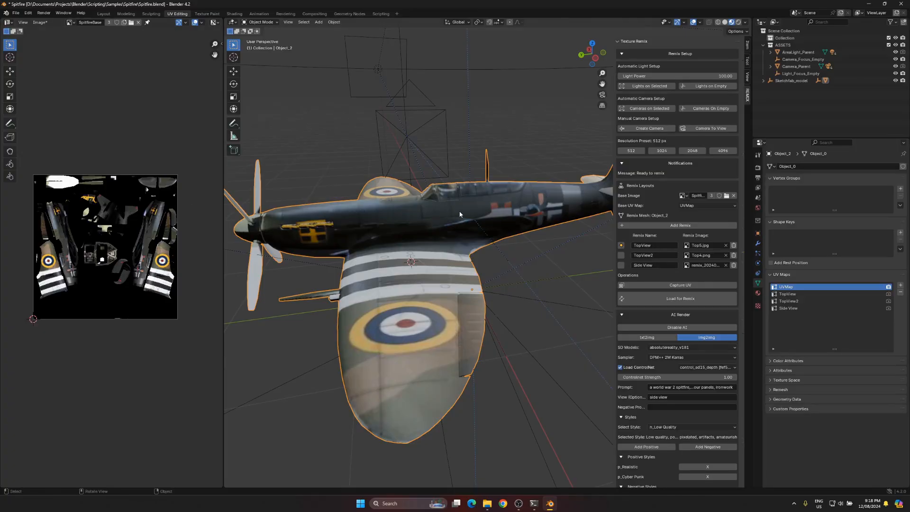